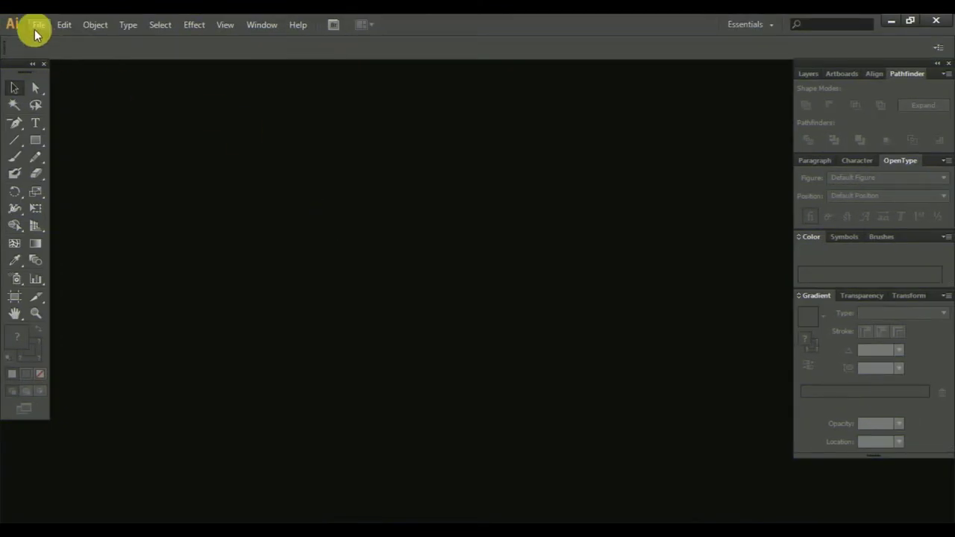
Step: Create a blank 1080 × 720 px document and pan the artboard into view
left_click(38, 26)
left_click(78, 42)
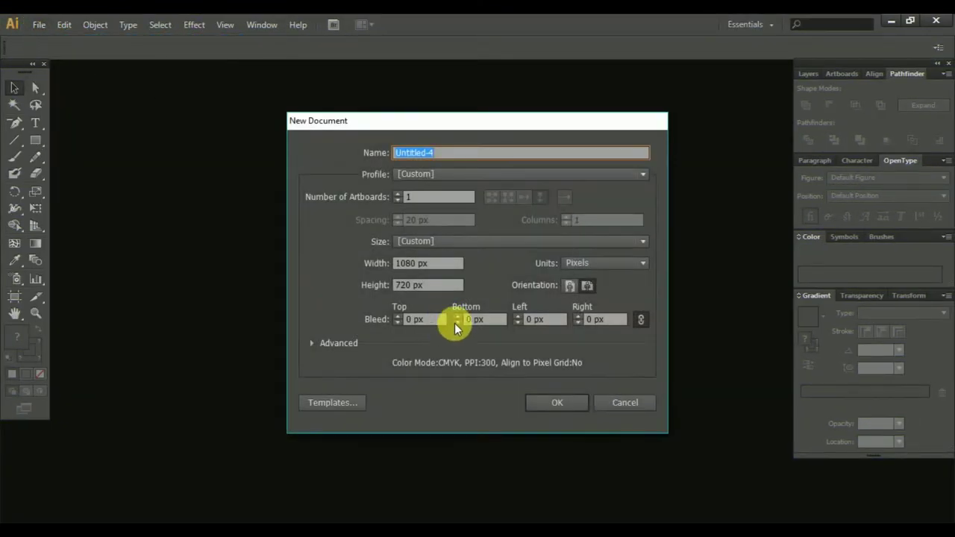
left_click(556, 404)
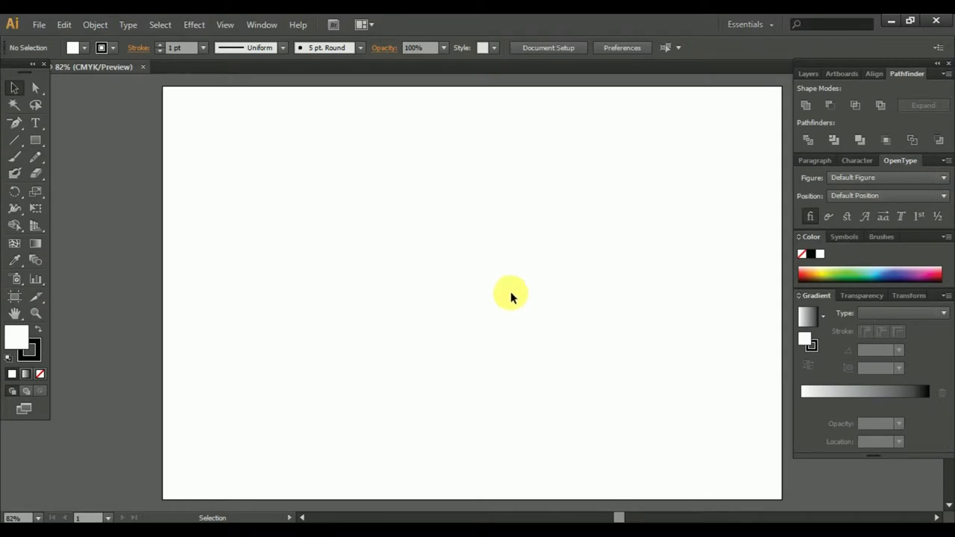
left_click_drag(560, 321, 528, 319)
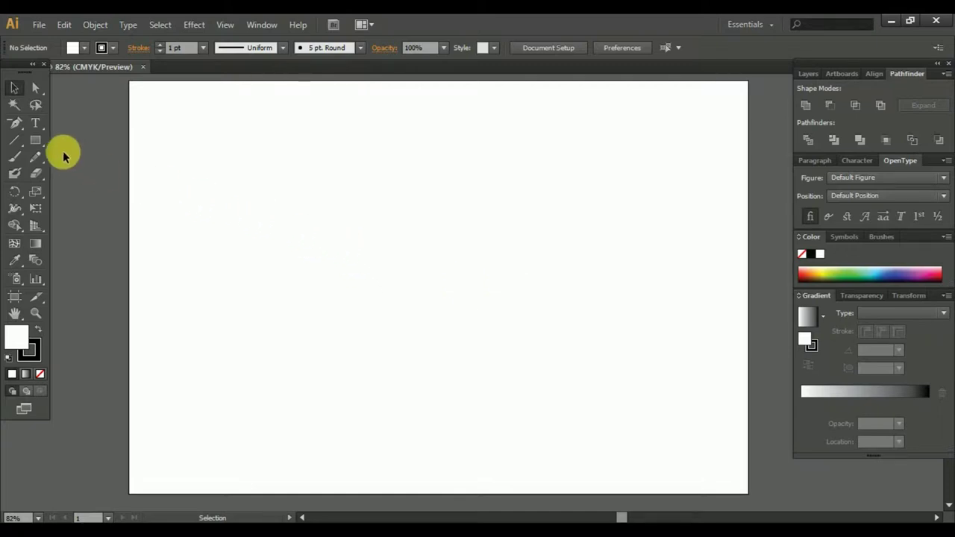
Step: Draw a circle with the Ellipse tool and remove its outline
left_click_drag(49, 142, 94, 184)
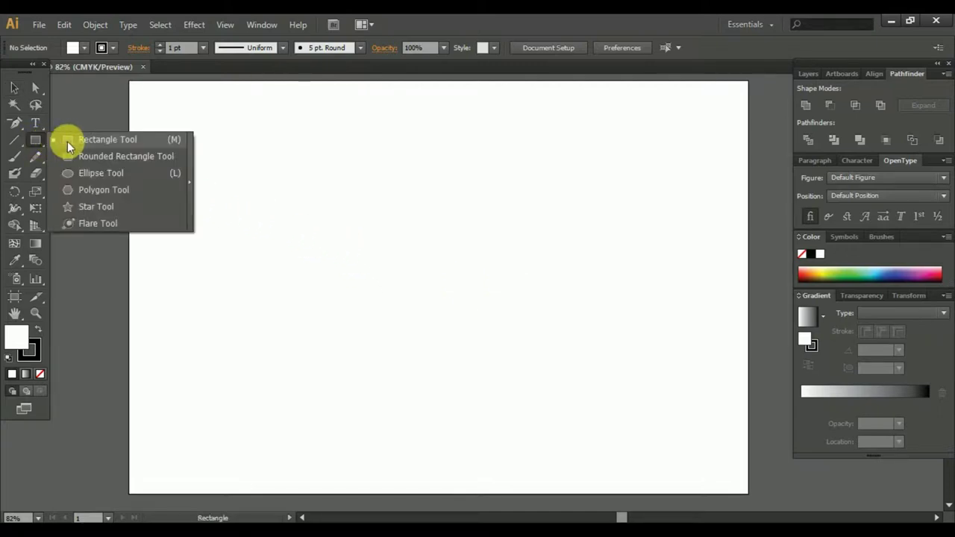
left_click(93, 181)
left_click_drag(386, 237, 432, 315)
left_click(34, 352)
left_click(39, 373)
Step: Give the circle a radial white-to-black gradient with the midpoint pushed outward
left_click(15, 336)
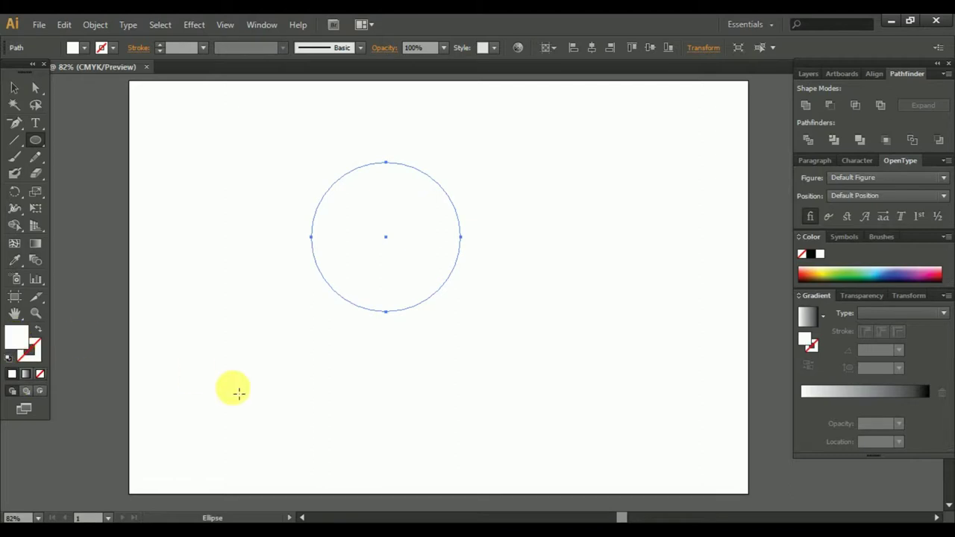
left_click(811, 316)
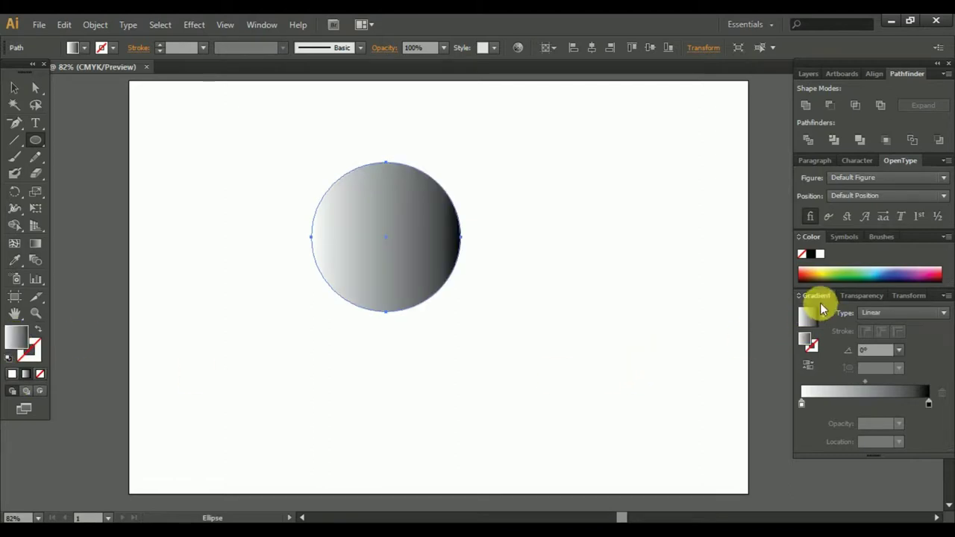
left_click(901, 318)
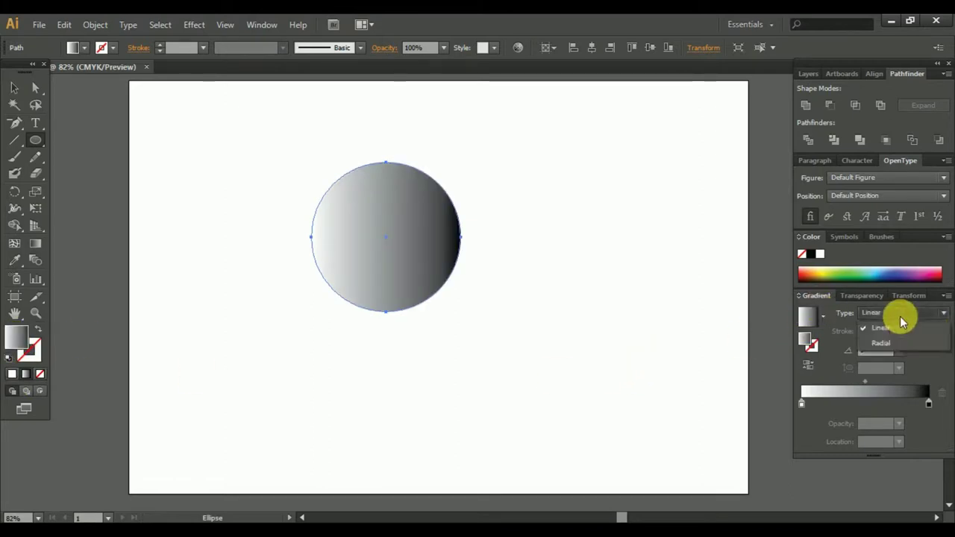
left_click(898, 344)
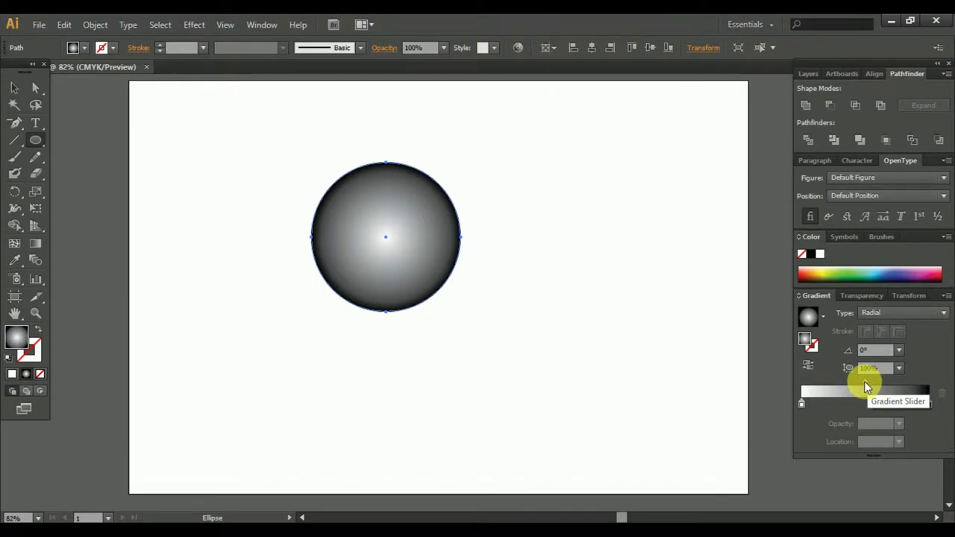
left_click_drag(864, 385, 911, 381)
left_click(929, 405)
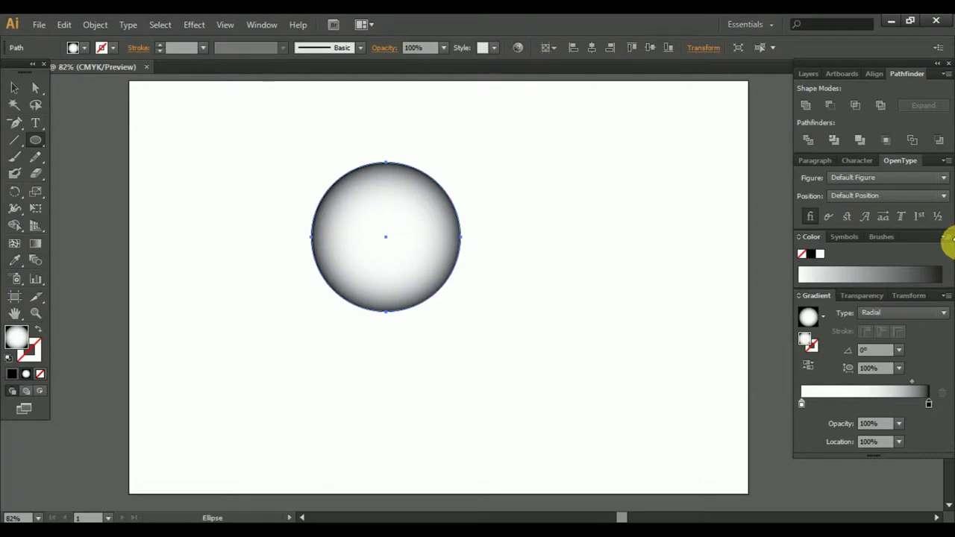
Step: Switch the Color panel to RGB and set the outer gradient stop to blue 0086E9
left_click(946, 236)
left_click(856, 276)
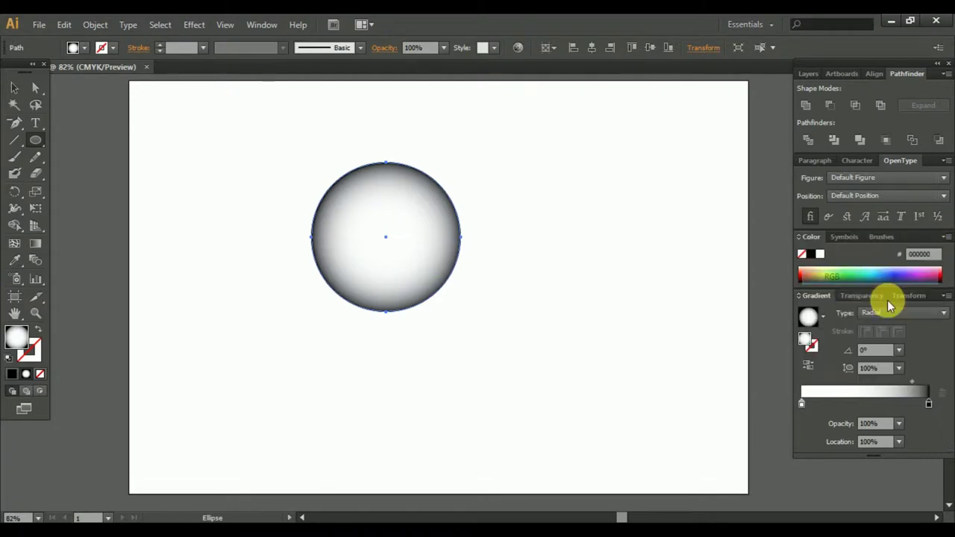
left_click(884, 280)
left_click(886, 279)
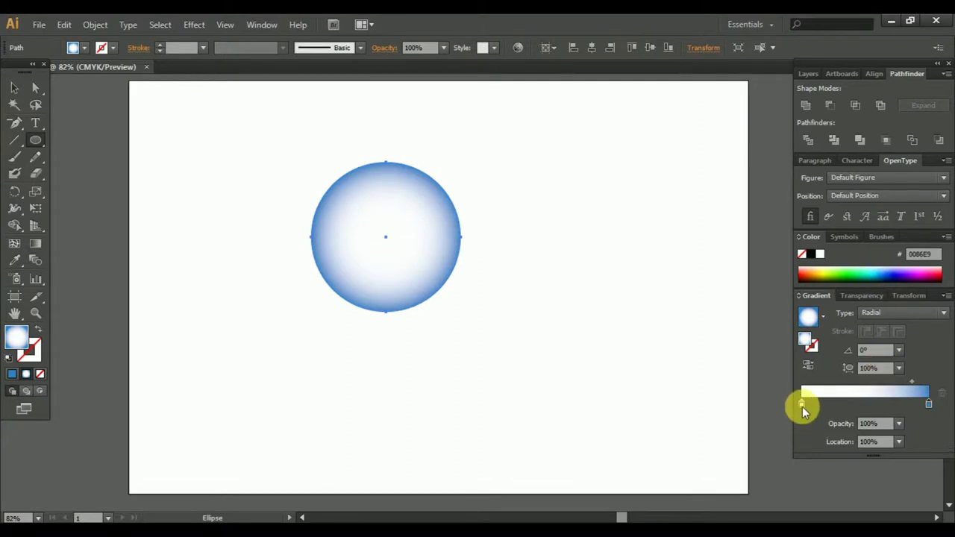
Step: Move the white gradient stop out to about 78% for a thin blue rim
left_click(802, 404)
left_click(945, 236)
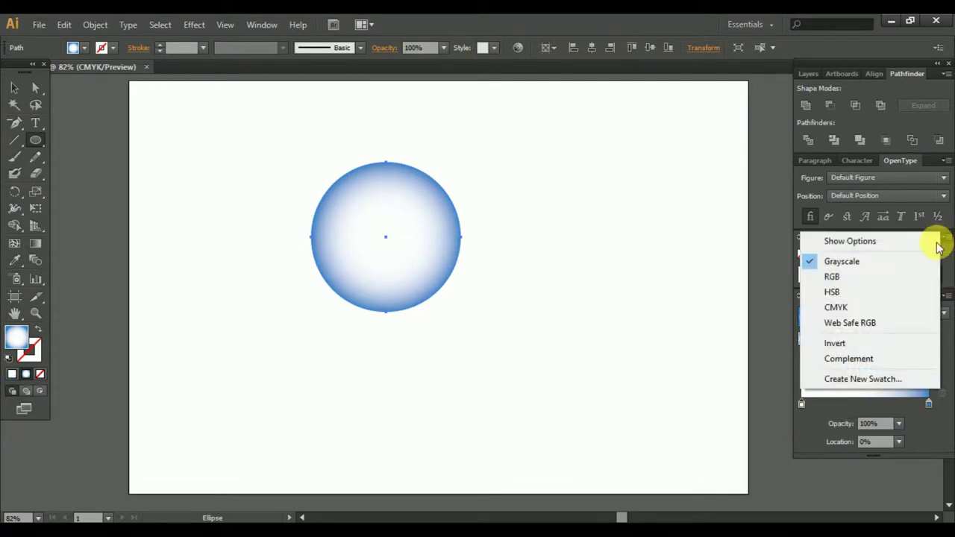
left_click(871, 292)
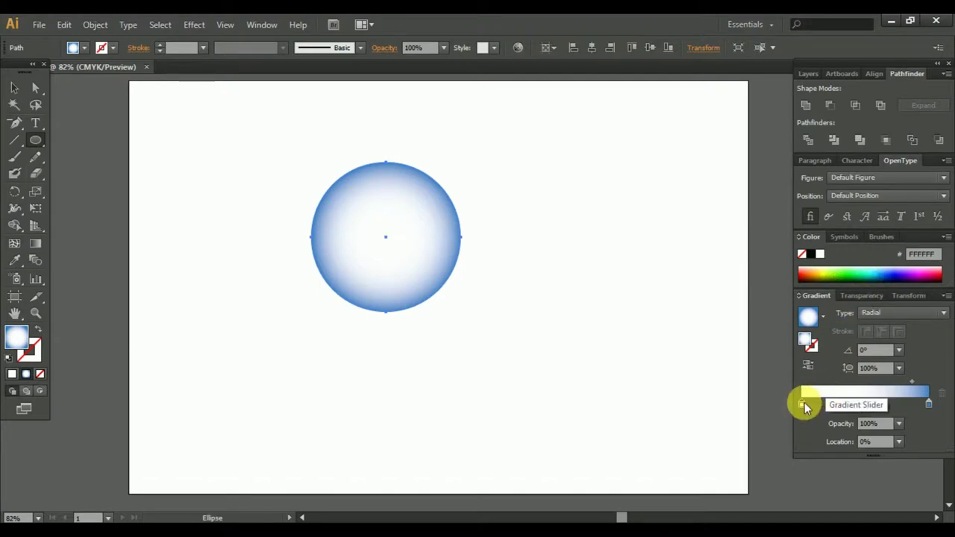
left_click(915, 383)
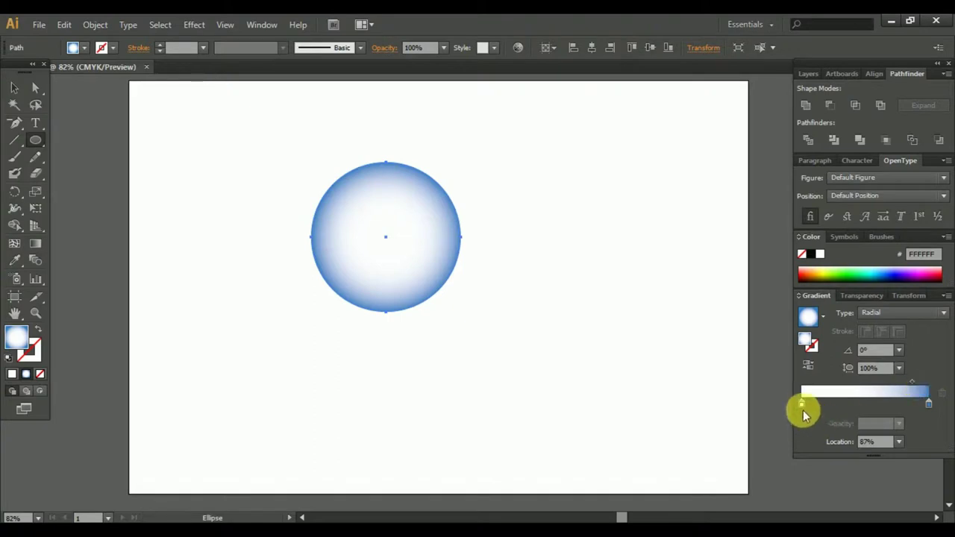
left_click_drag(827, 404, 874, 410)
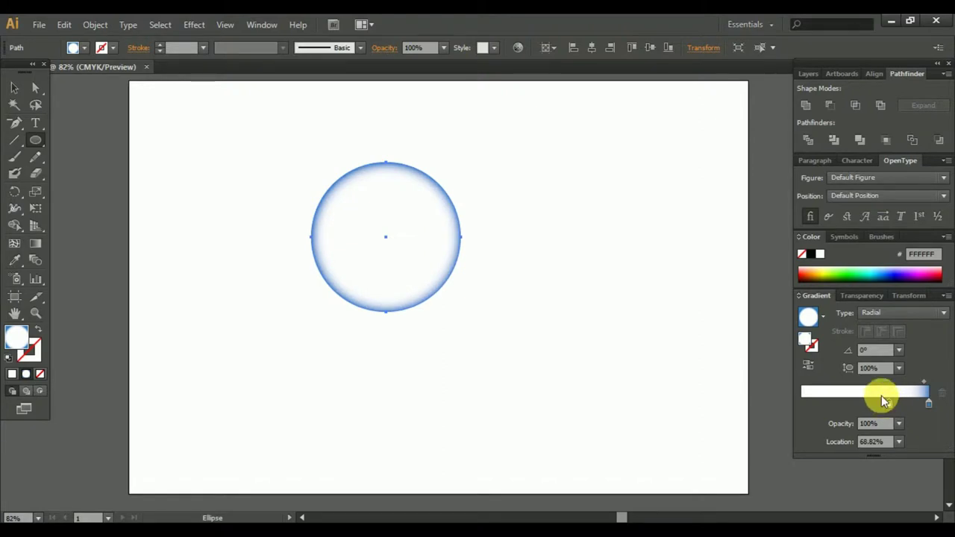
left_click_drag(890, 401, 902, 402)
left_click(14, 88)
left_click(189, 221)
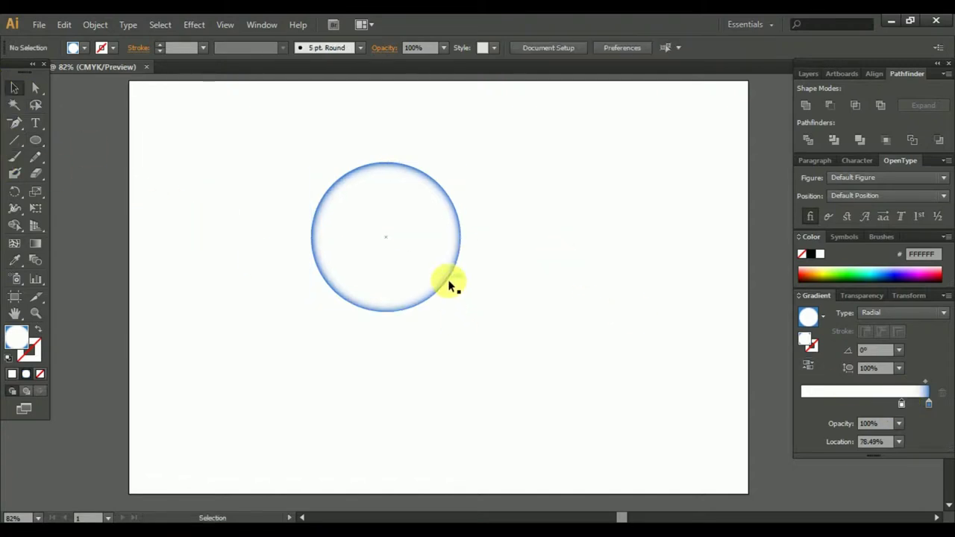
left_click(459, 280)
left_click(534, 321)
Step: At 100% zoom, Alt-drag a copy of the circle down-left and scale it smaller
key("ctrl+1")
left_click_drag(527, 294, 558, 203)
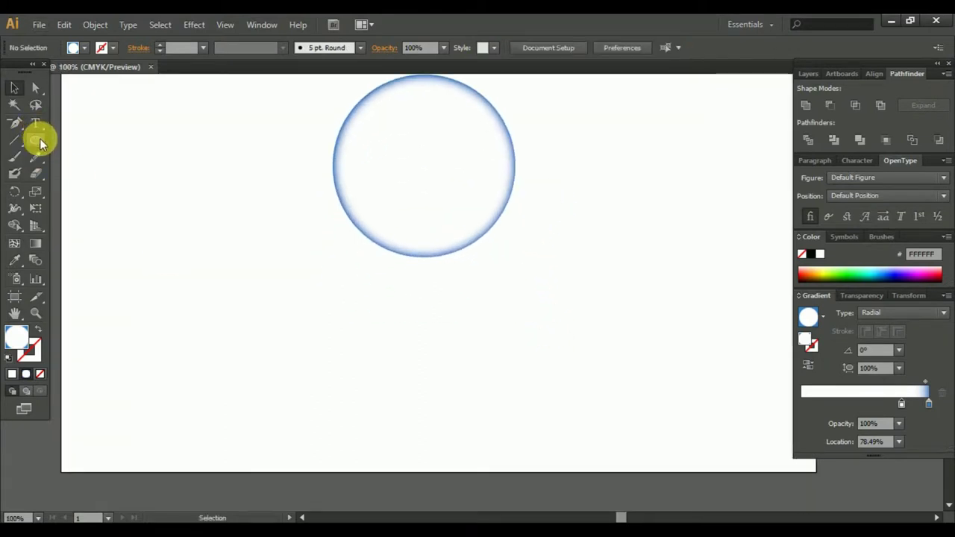
left_click(14, 87)
mouse_move(388, 258)
left_mouse_down()
mouse_move(319, 359)
mouse_move(149, 351)
left_mouse_up()
left_click_drag(207, 348, 343, 301)
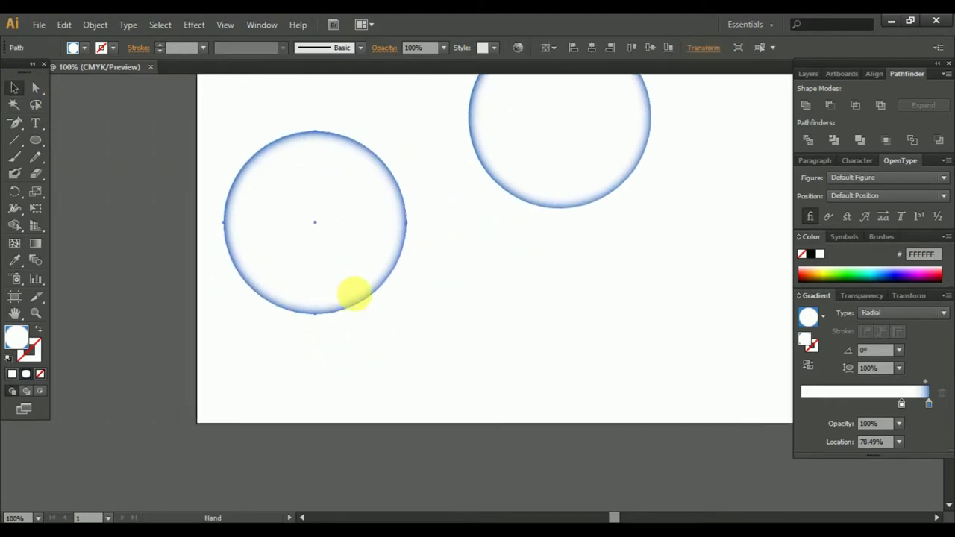
mouse_move(399, 222)
left_mouse_down()
mouse_move(356, 249)
mouse_move(270, 235)
mouse_move(380, 282)
left_mouse_up()
left_click(356, 289)
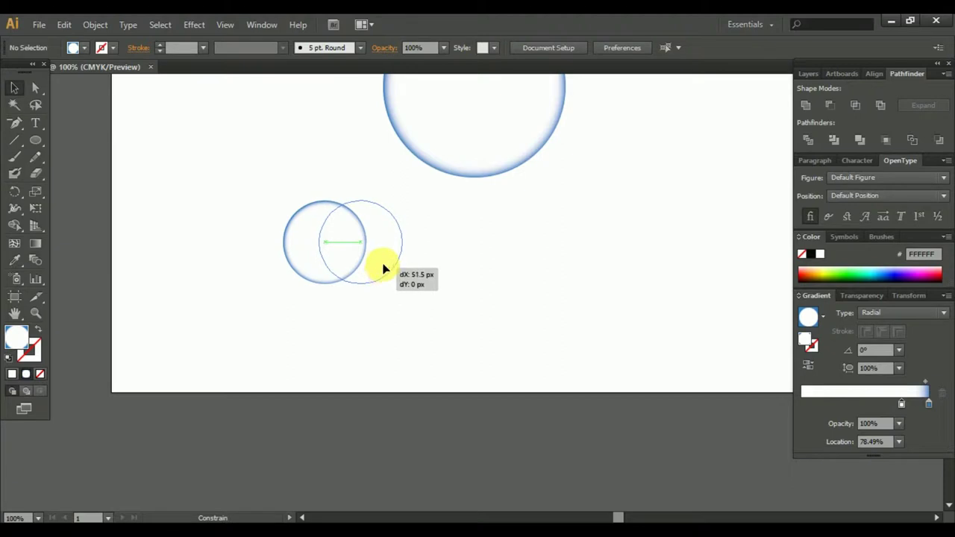
Step: Add more small circle copies, overlapping them into a cloud-puff cluster
mouse_move(378, 278)
left_mouse_down()
mouse_move(439, 280)
mouse_move(292, 278)
left_mouse_up()
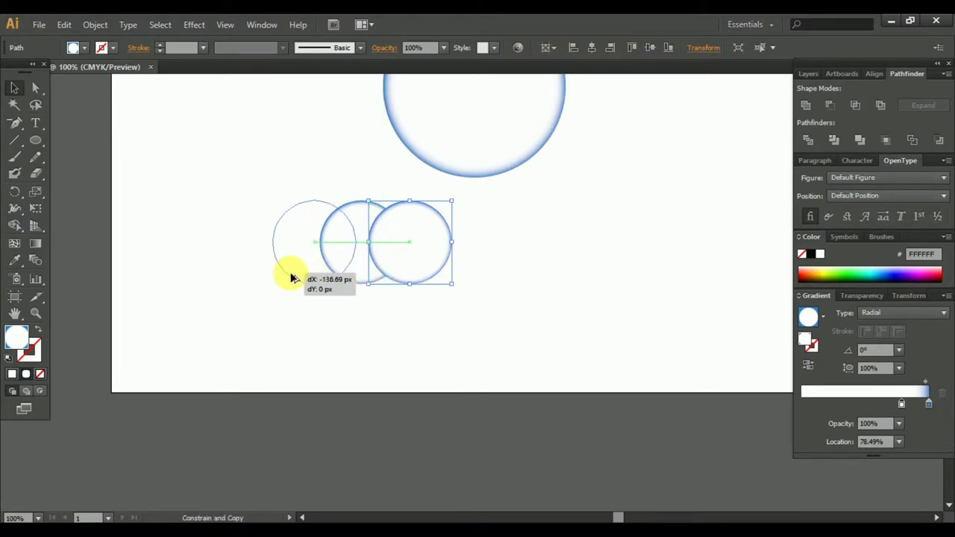
left_click_drag(291, 279, 291, 278)
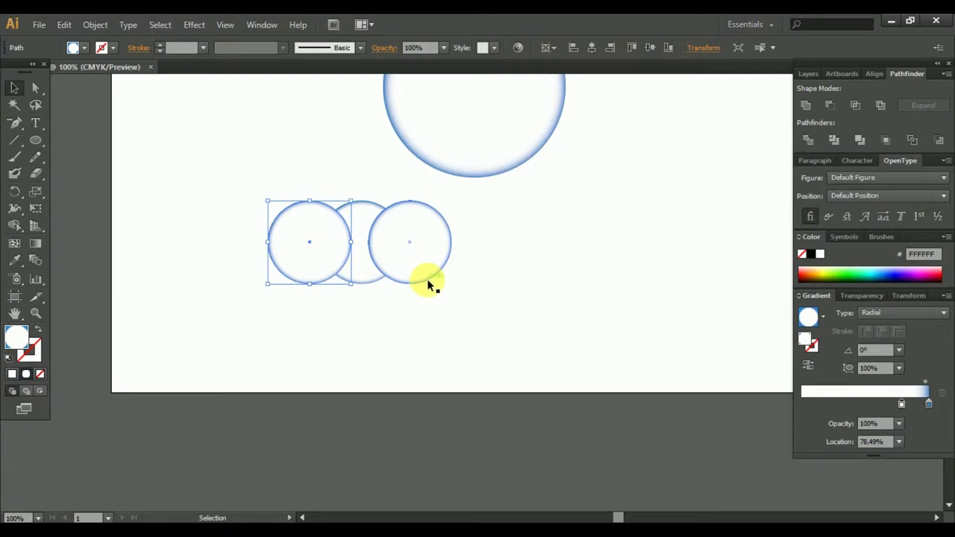
left_click_drag(445, 266, 462, 300)
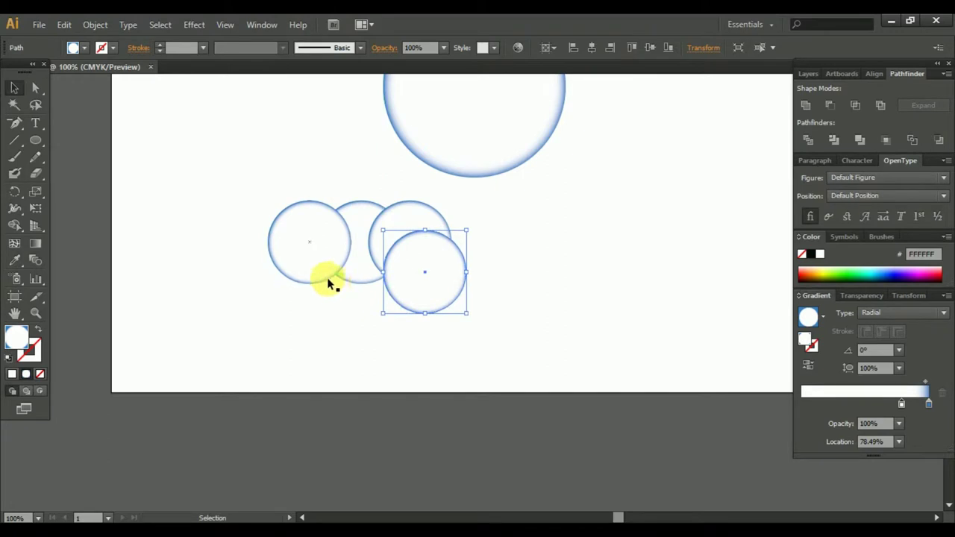
mouse_move(328, 282)
left_mouse_down()
mouse_move(330, 294)
mouse_move(298, 320)
left_mouse_up()
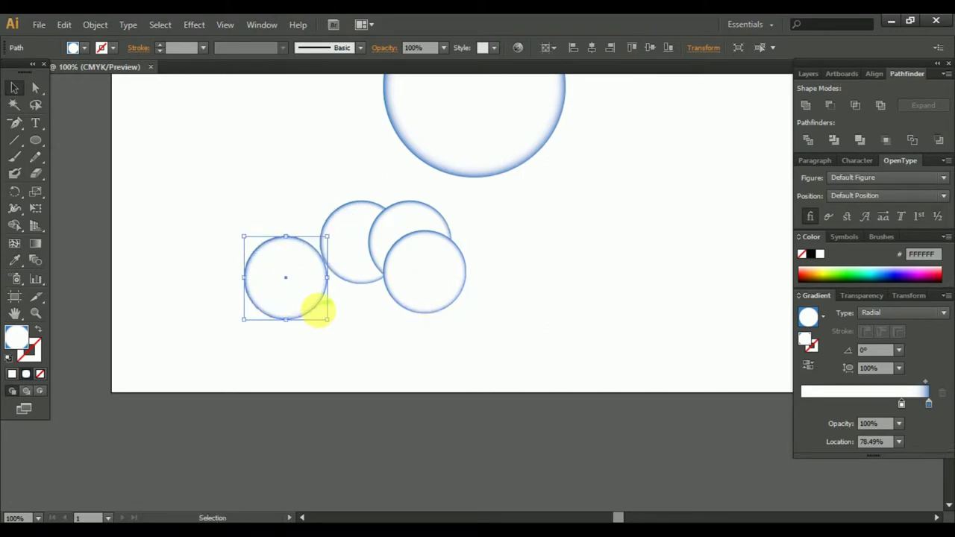
key("ctrl+z")
left_click_drag(330, 293, 305, 319)
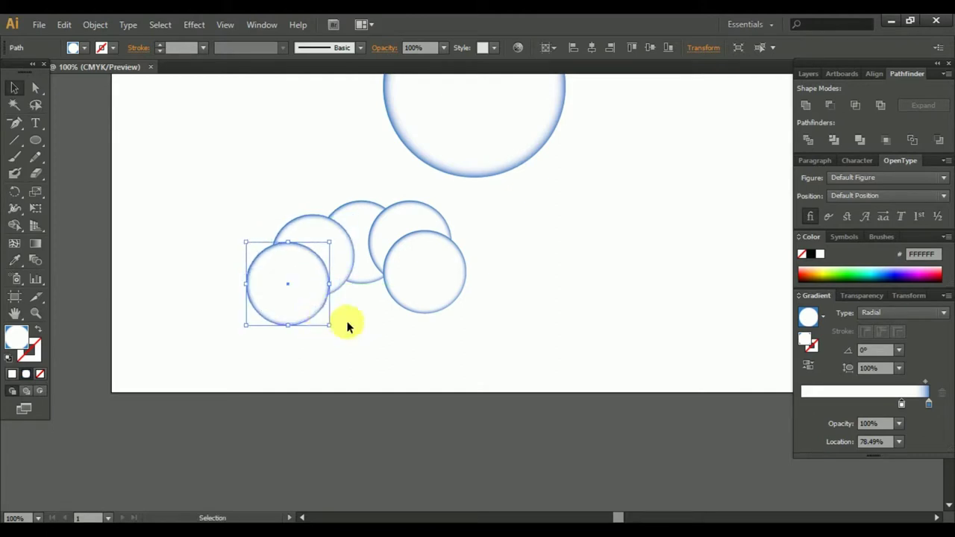
left_click(35, 139)
Step: Draw a wide ellipse across the circles' bottom and unite everything into one cloud
left_click_drag(462, 355, 282, 254)
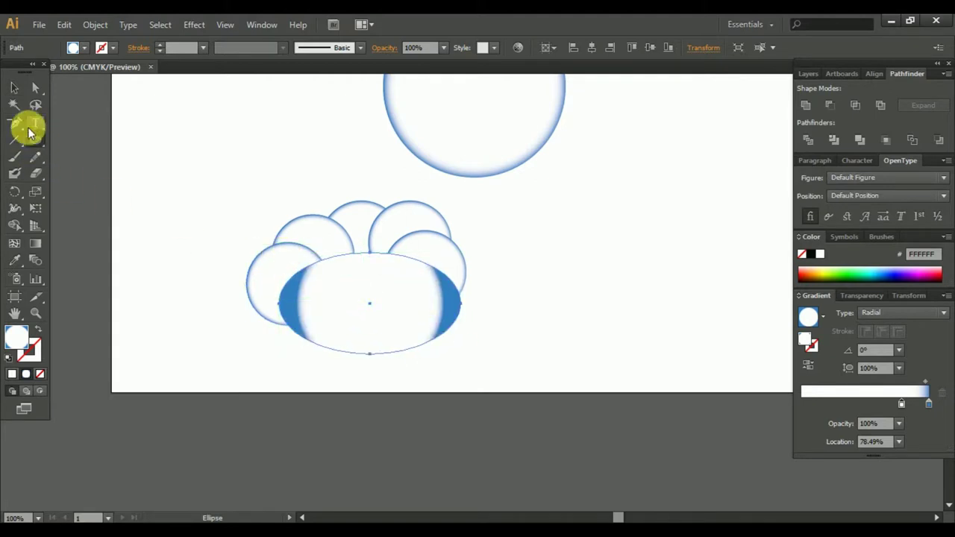
left_click(15, 89)
left_click_drag(203, 193, 528, 364)
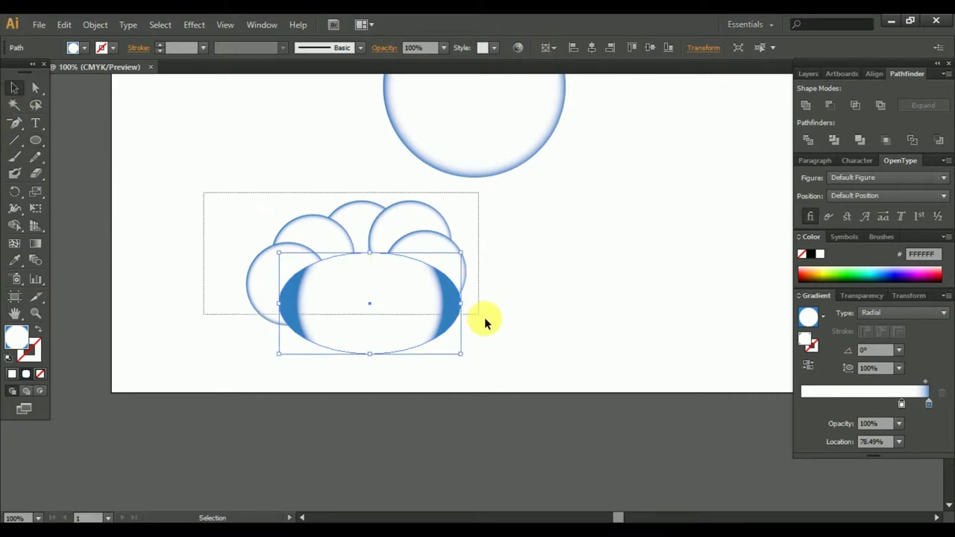
left_click(806, 106)
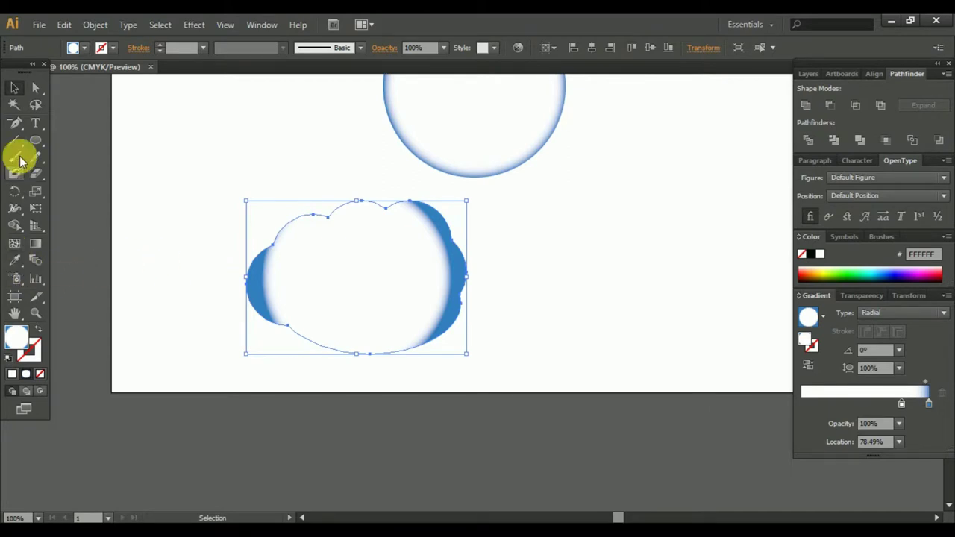
Step: Draw a rectangle over the lower half and merge the upper cloud pieces with Shape Builder
left_click_drag(36, 140, 89, 141)
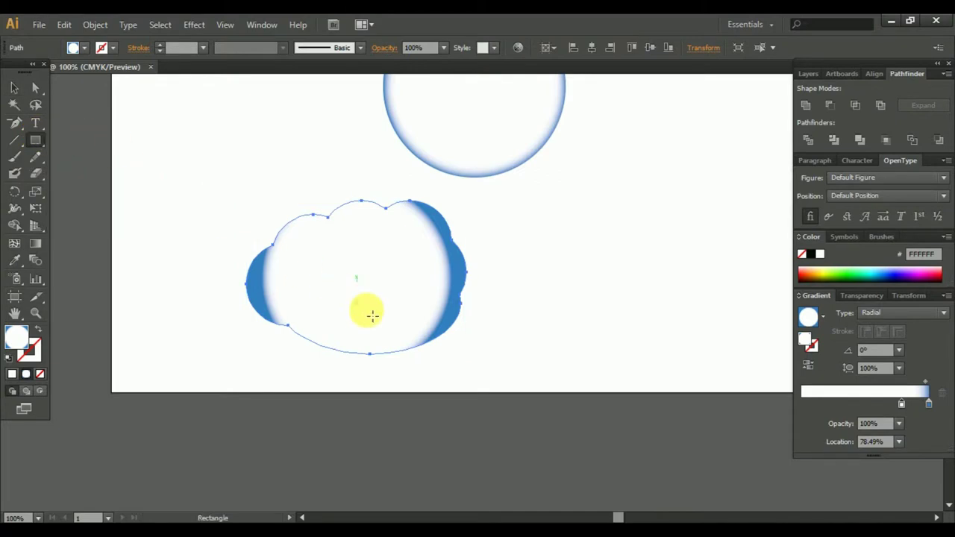
mouse_move(551, 401)
left_mouse_down()
mouse_move(214, 319)
mouse_move(179, 297)
left_mouse_up()
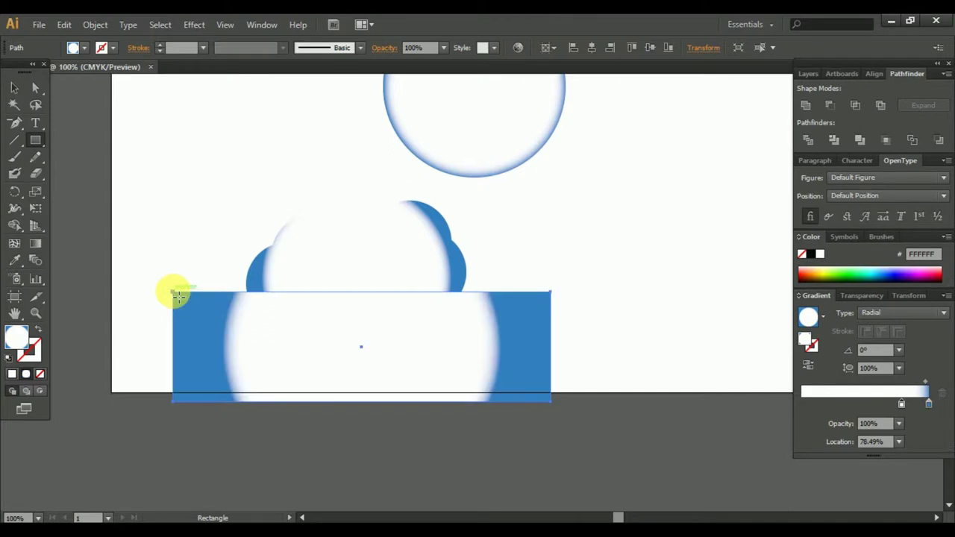
left_click(14, 89)
left_click_drag(243, 181, 364, 360)
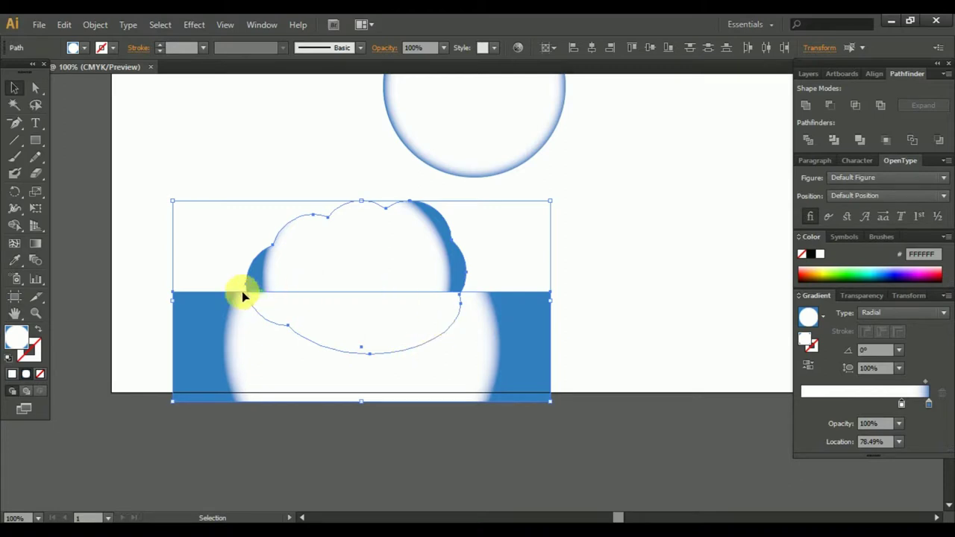
left_click(14, 226)
left_click(300, 244)
Step: Delete the blue rectangle and the leftover lower ellipse piece
left_click(14, 88)
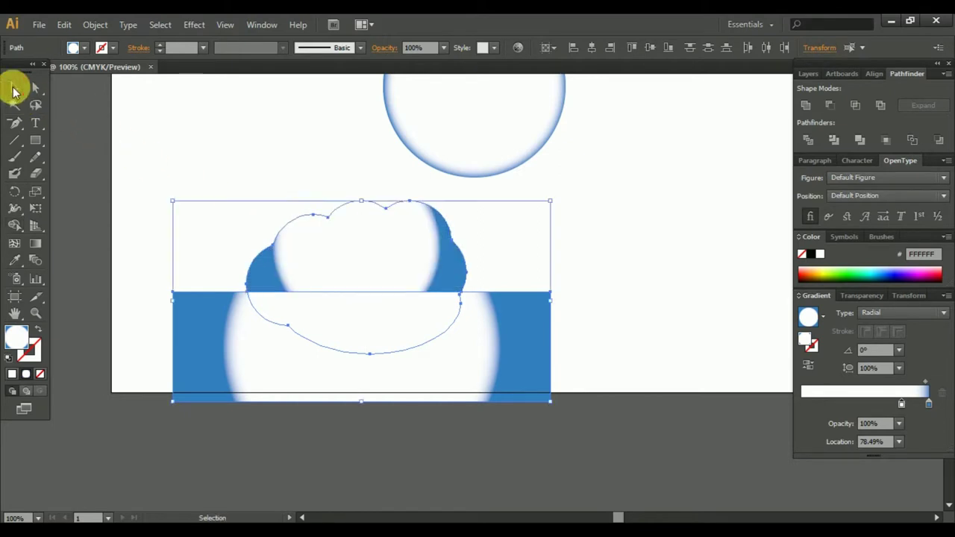
left_click(593, 383)
left_click(537, 335)
key("Delete")
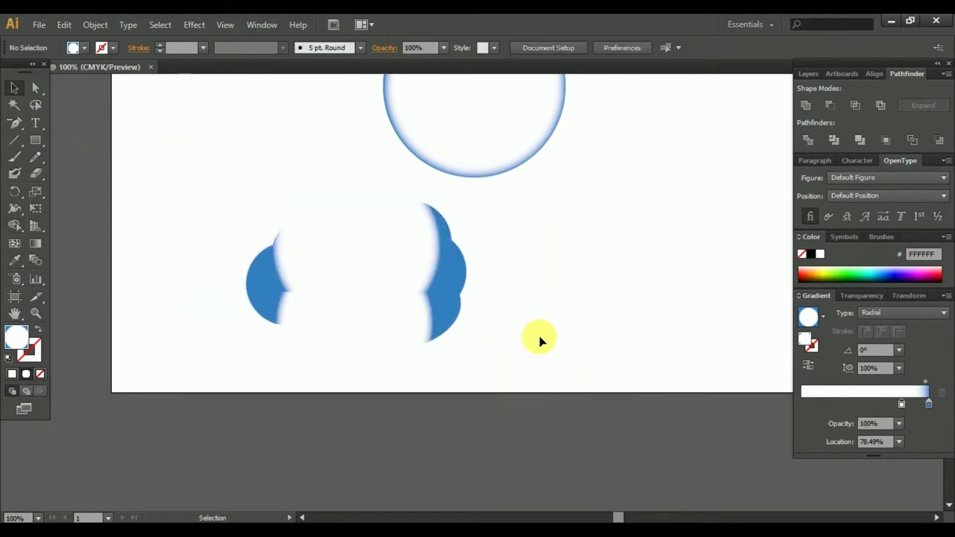
left_click(430, 329)
key("Delete")
Step: Fill the cloud with solid grey 5E5E5E
left_click(405, 254)
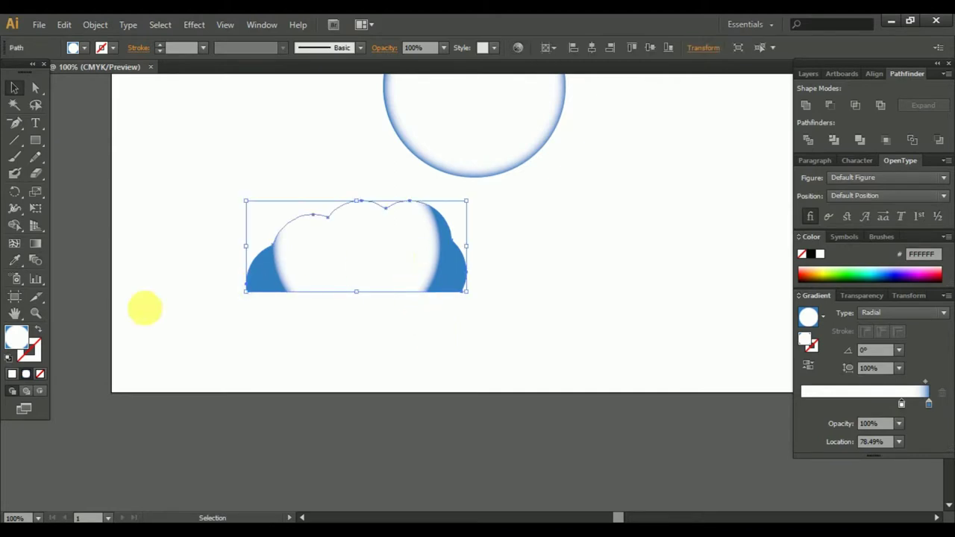
double_click(12, 340)
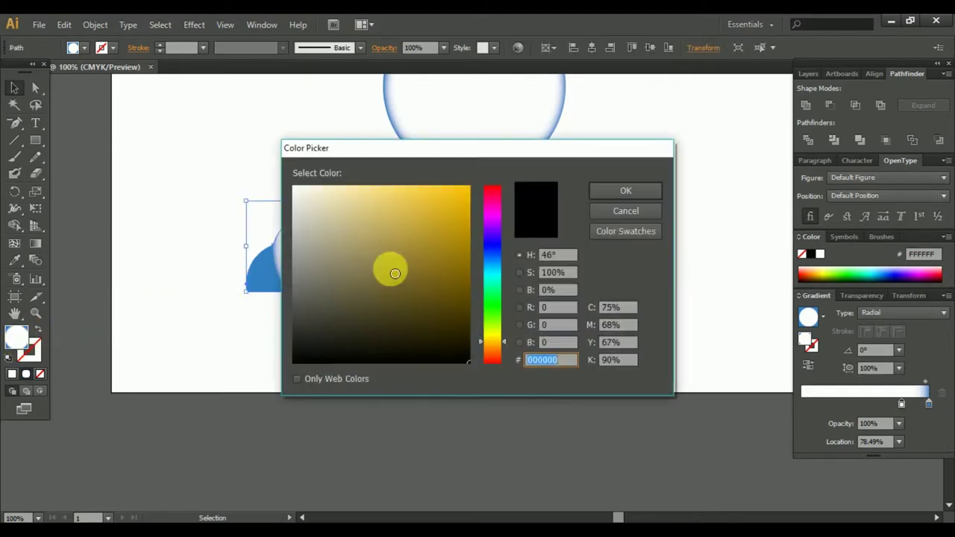
left_click(291, 297)
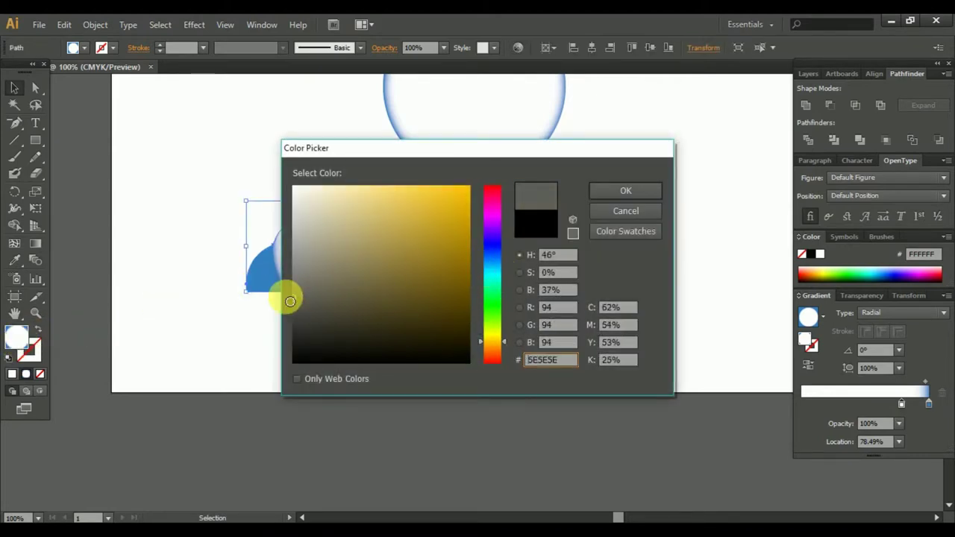
left_click(597, 192)
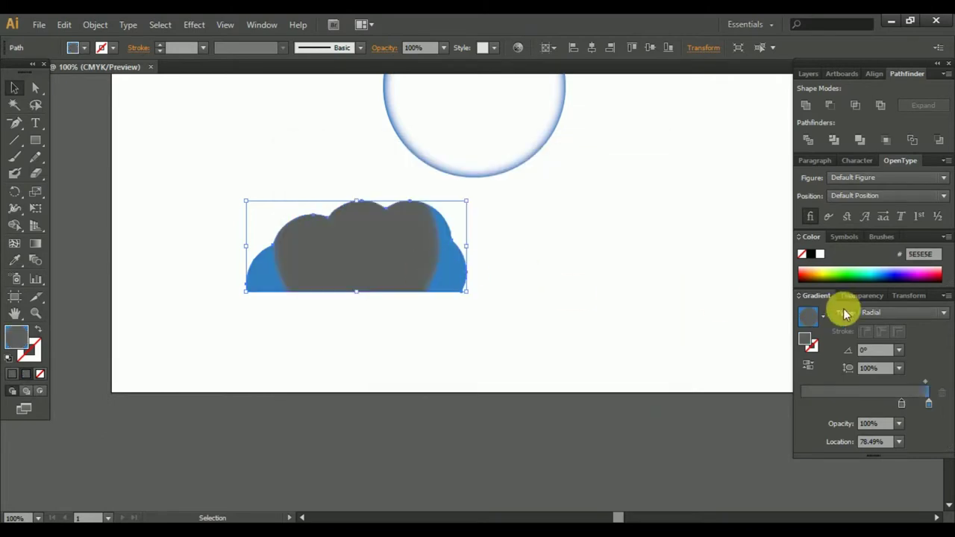
left_click(11, 374)
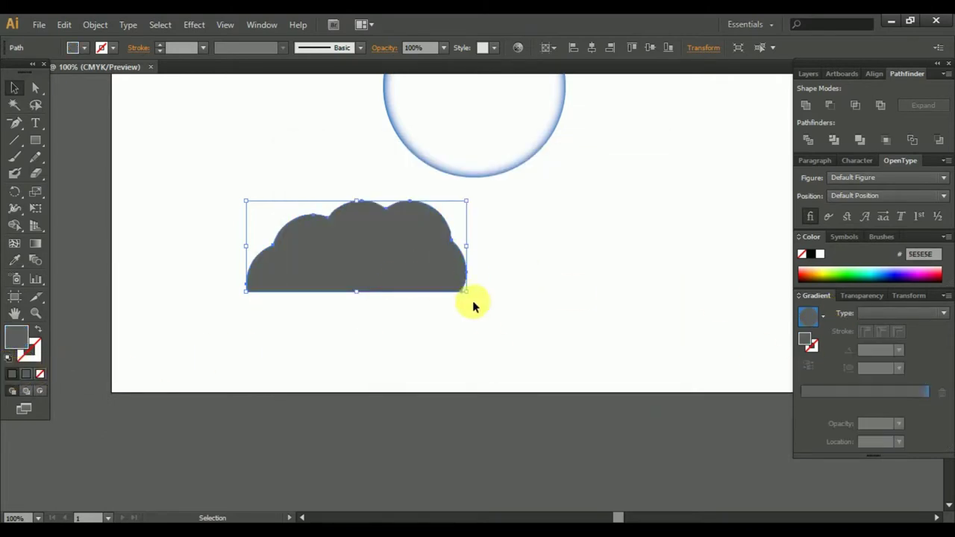
Step: Move the grey cloud right and scale it down
left_click(478, 336)
left_click_drag(405, 257, 510, 258)
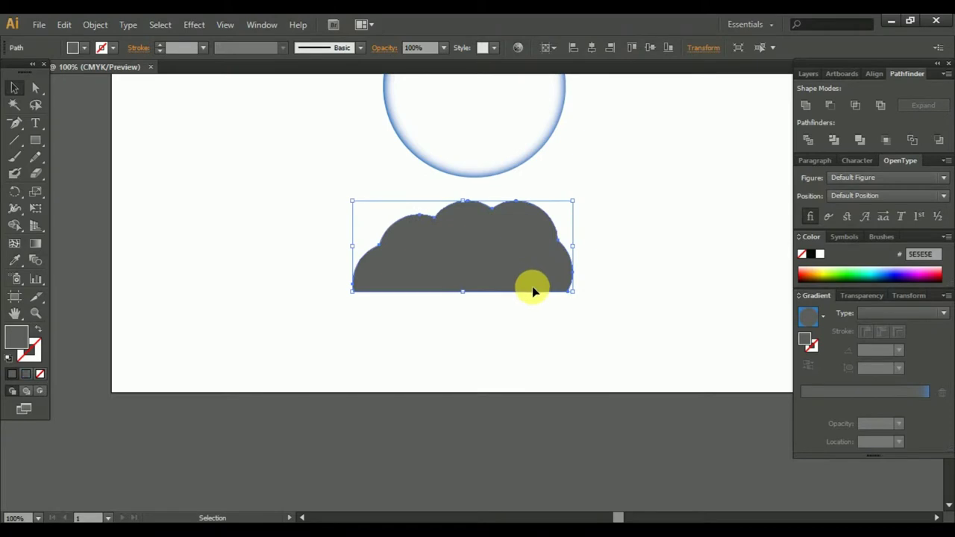
scroll(533, 291, "up", 2, "alt")
scroll(501, 261, "up", 2)
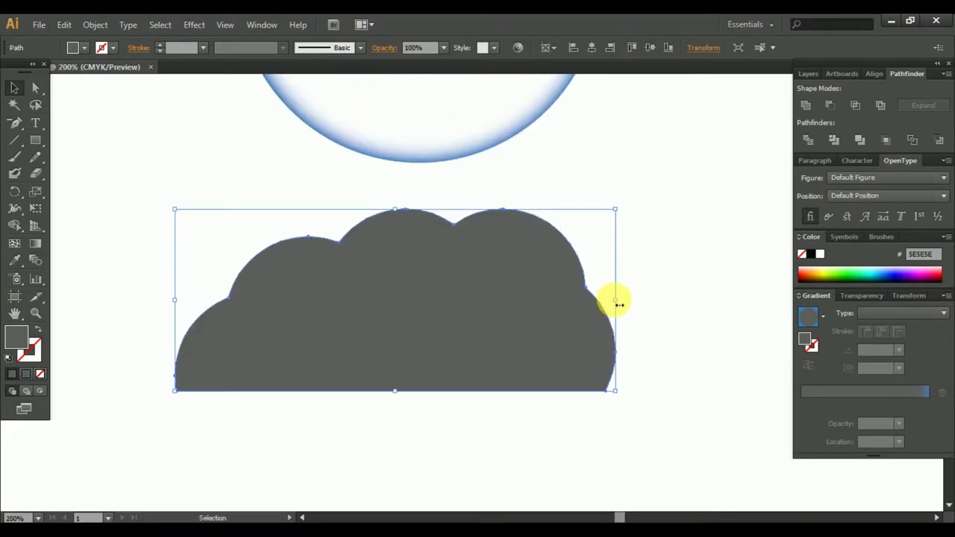
left_click_drag(619, 305, 488, 324)
left_click(540, 262)
mouse_move(539, 262)
left_mouse_down()
mouse_move(536, 185)
mouse_move(506, 339)
left_mouse_up()
Step: Reposition the cloud, settling it to the left beside the large circle
scroll(536, 185, "down", 2, "alt")
mouse_move(446, 392)
left_mouse_down()
mouse_move(463, 189)
mouse_move(458, 197)
left_mouse_up()
scroll(602, 264, "up", 2)
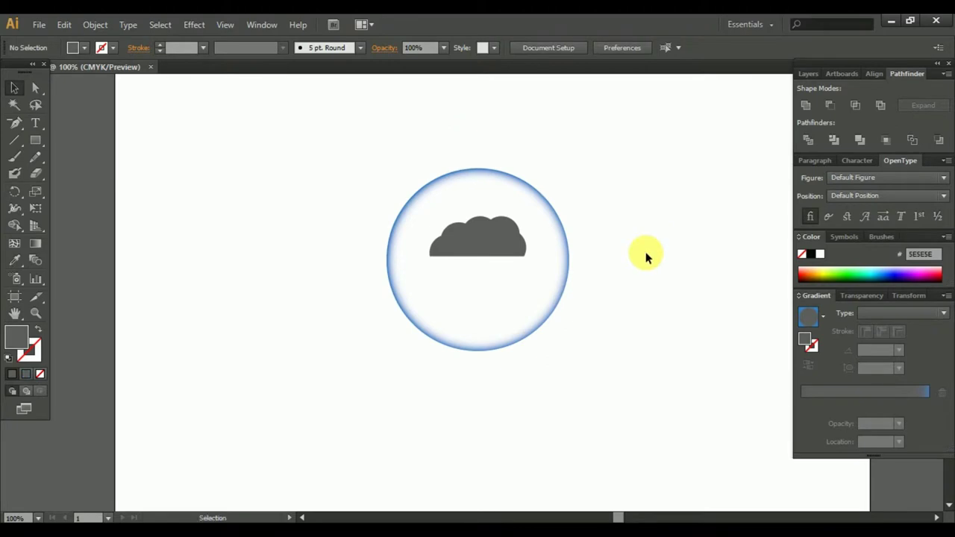
left_click(514, 244)
scroll(528, 259, "up", 2, "alt")
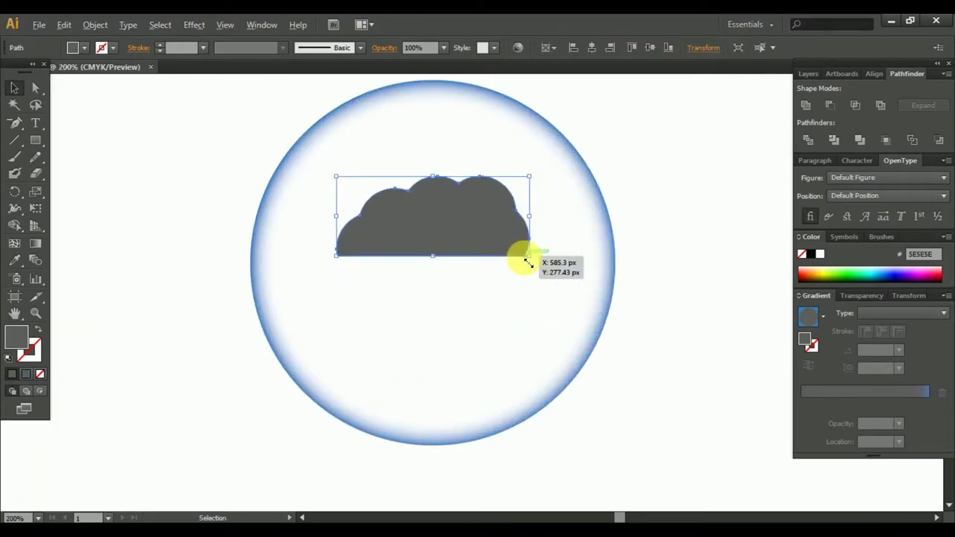
mouse_move(528, 261)
left_mouse_down()
mouse_move(527, 280)
mouse_move(528, 265)
mouse_move(667, 220)
left_mouse_up()
scroll(518, 258, "down", 1, "alt")
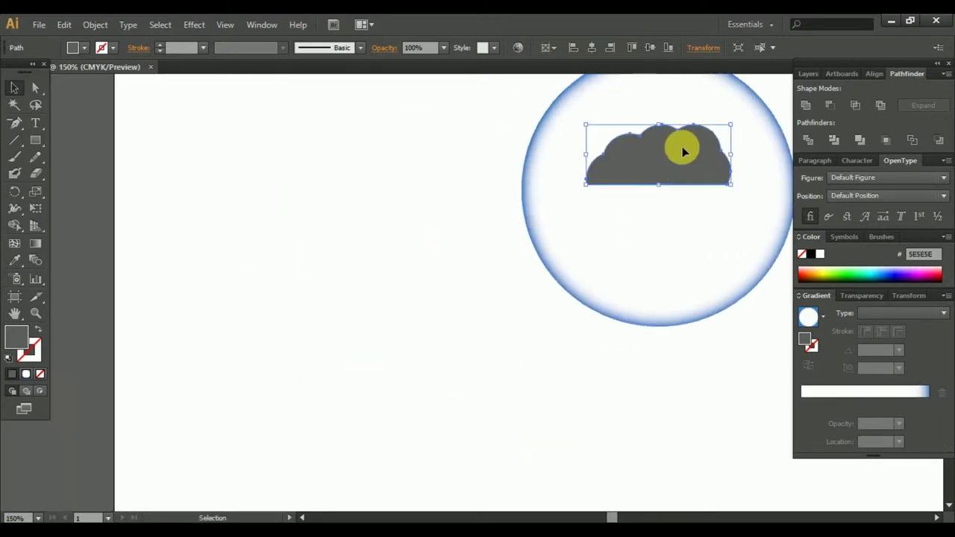
left_click_drag(703, 164, 345, 231)
left_click(388, 306)
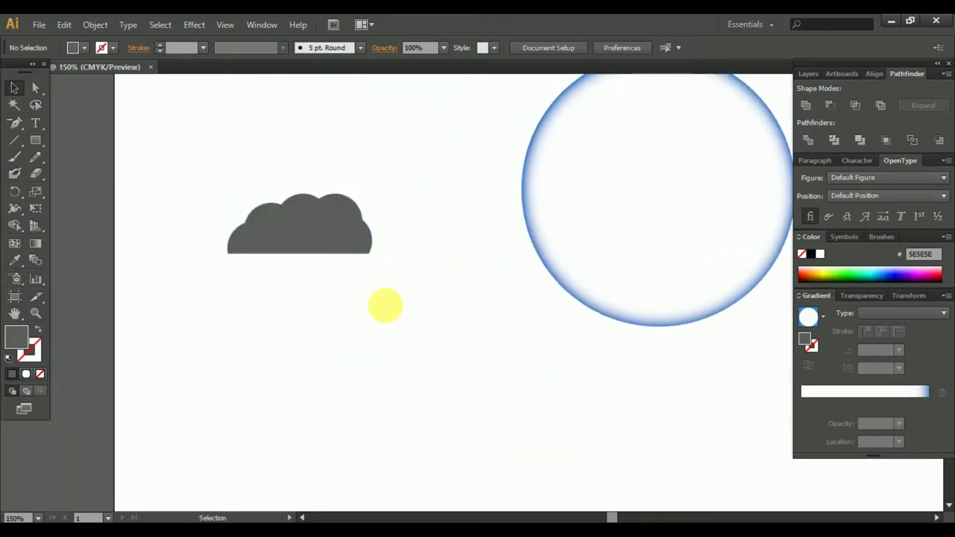
left_click_drag(383, 305, 435, 304)
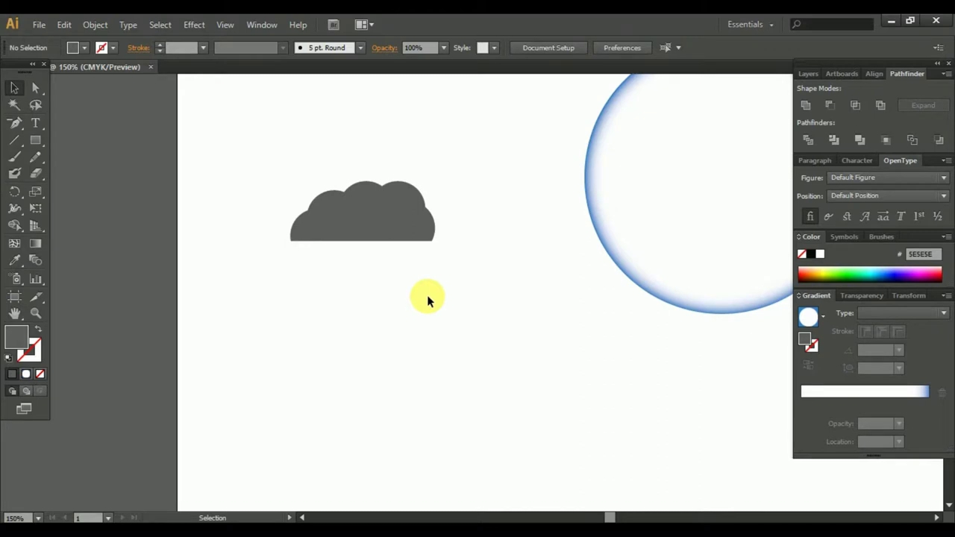
left_click(375, 200)
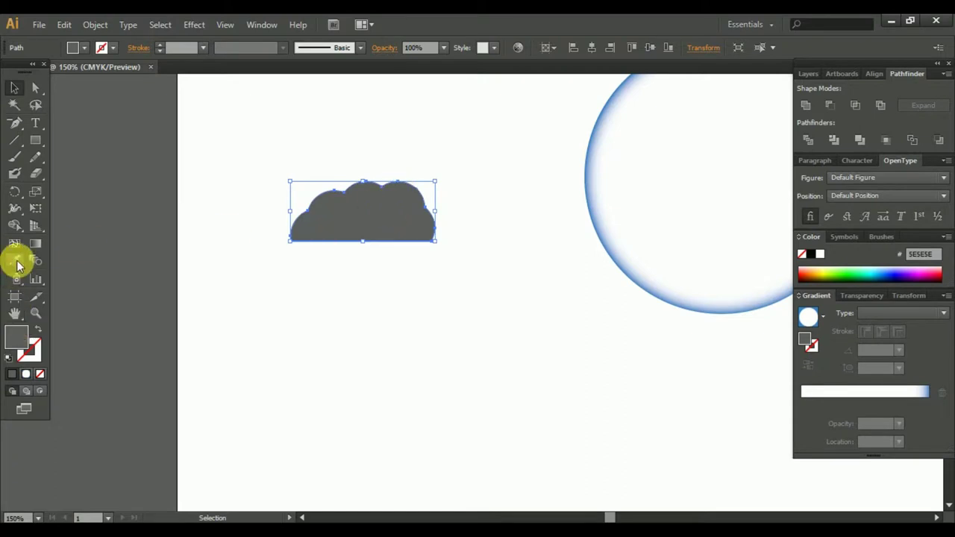
Step: Set the cloud's fill to light cyan CDF6FC
double_click(16, 340)
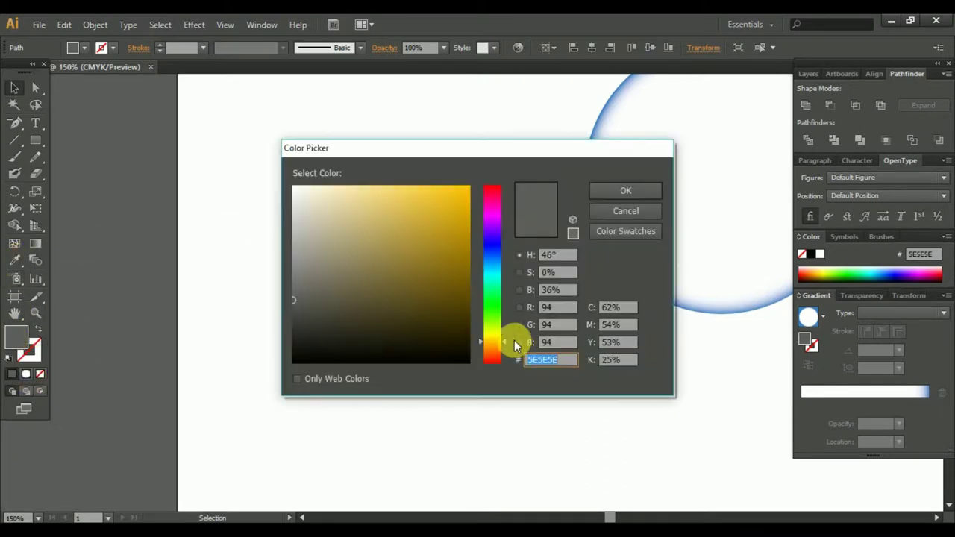
left_click(487, 268)
left_click_drag(385, 199, 356, 187)
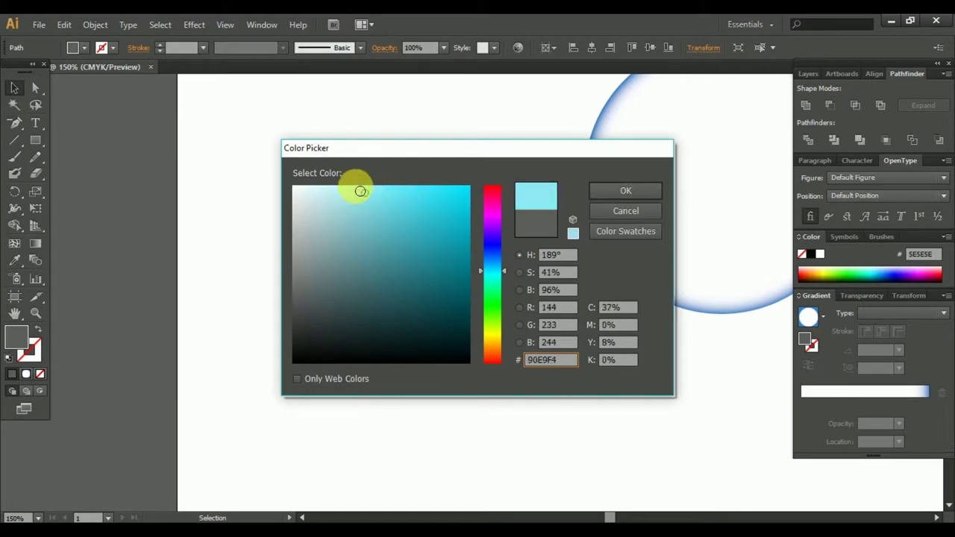
left_click(326, 187)
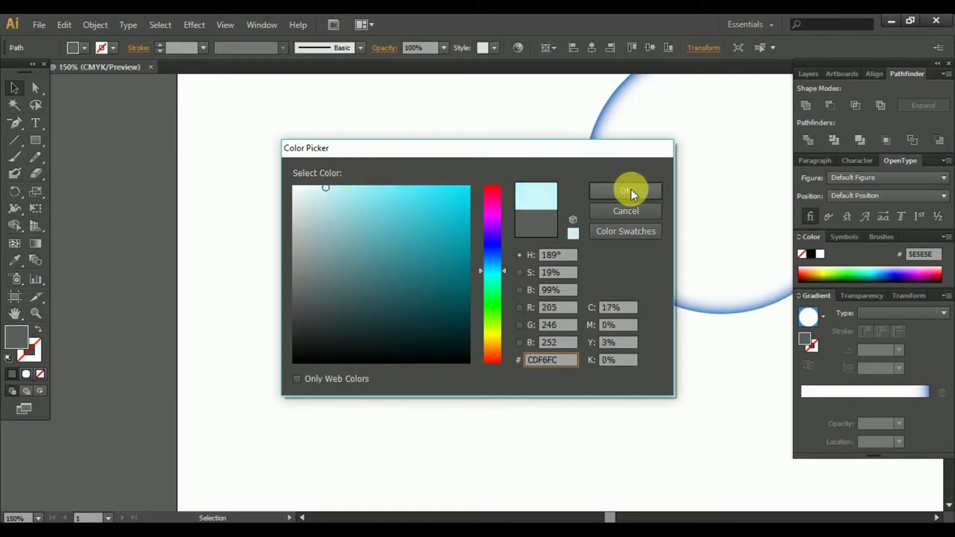
left_click(626, 190)
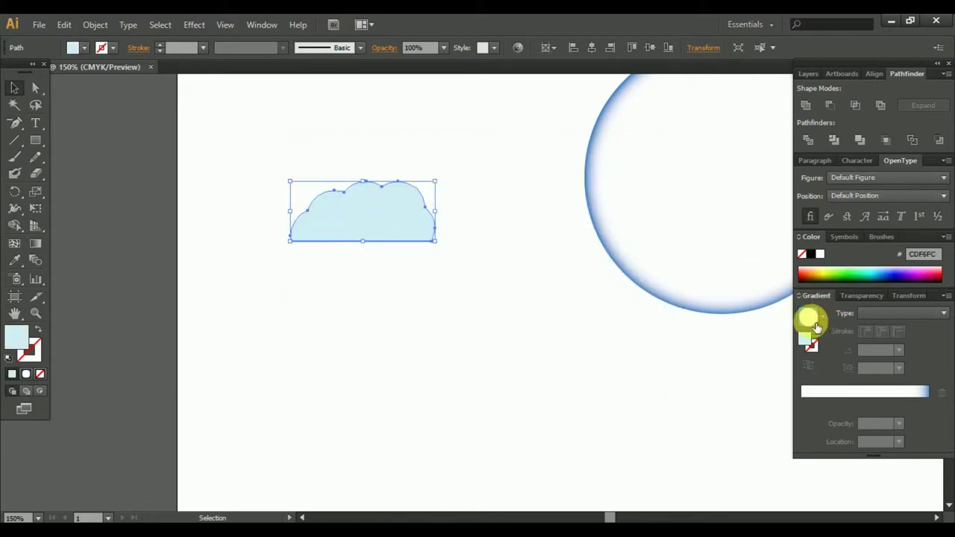
Step: Apply a linear gradient from teal 007C94 on the left to light cyan on the right
left_click(823, 315)
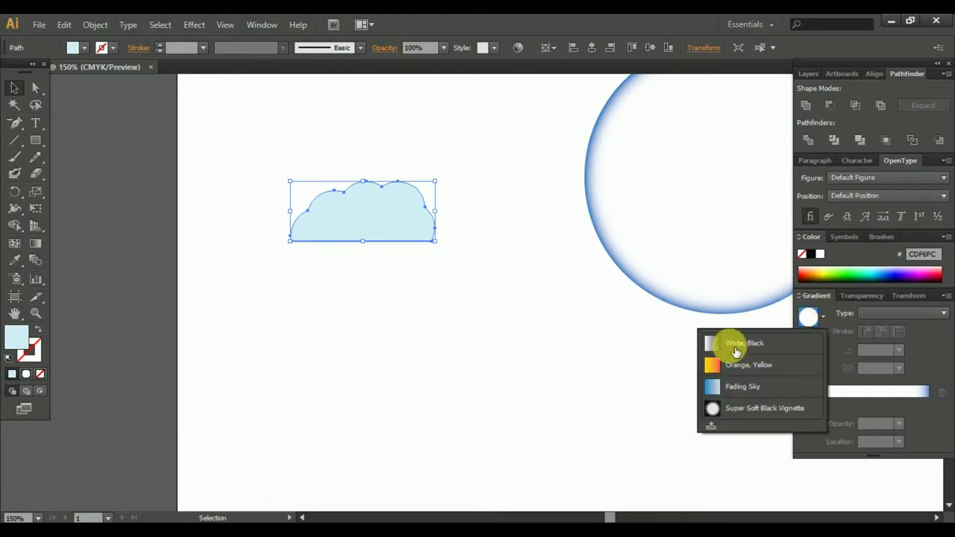
left_click(735, 345)
left_click(929, 403)
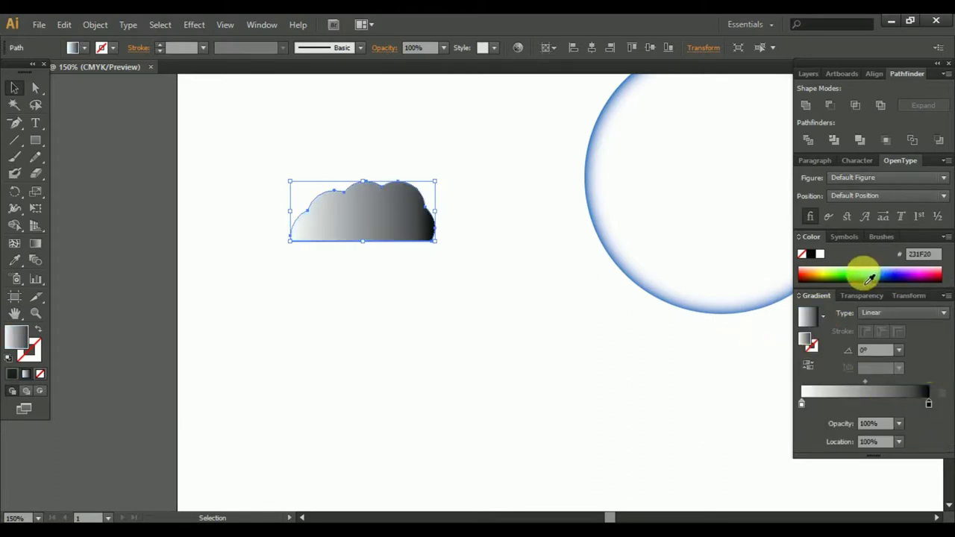
left_click(871, 275)
left_click(802, 404)
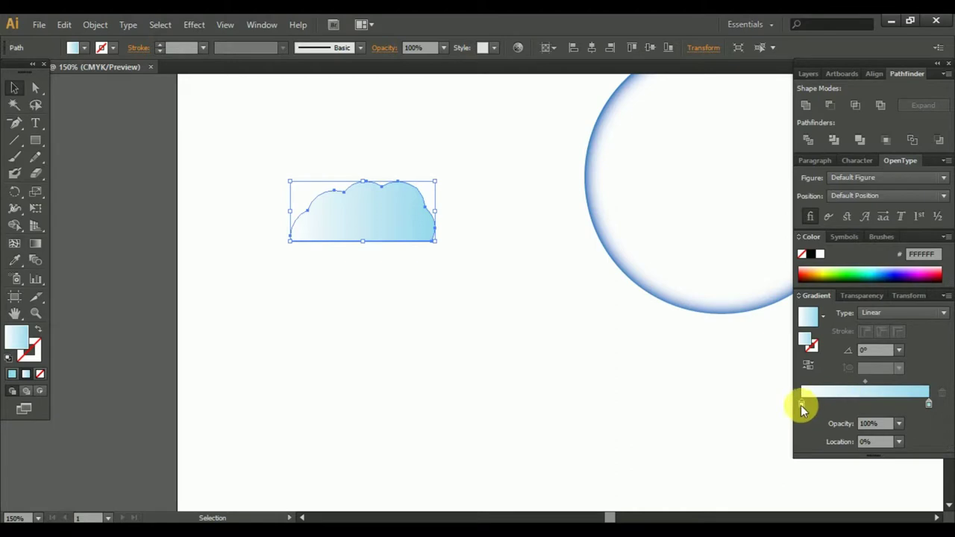
left_click(899, 282)
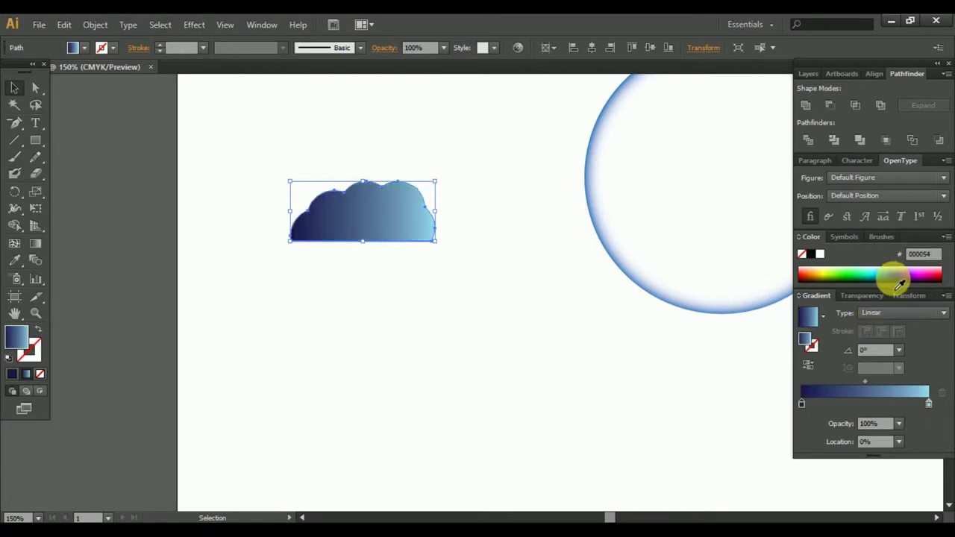
left_click(882, 282)
left_click(883, 276)
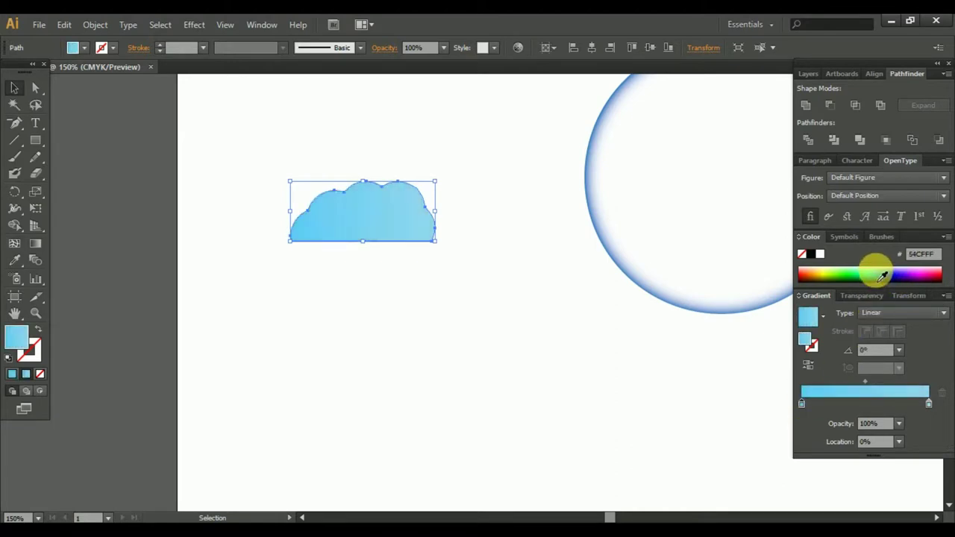
left_click(880, 280)
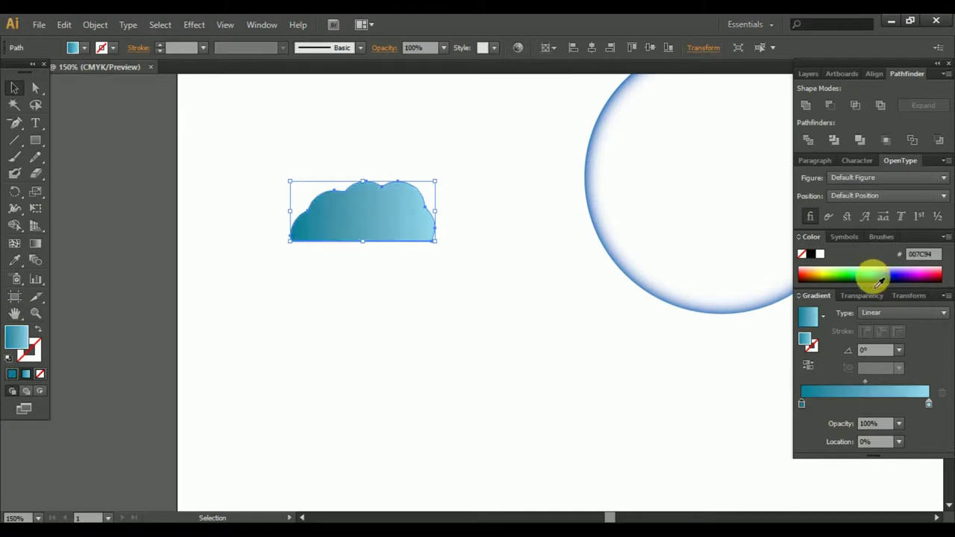
Step: Move the gradient cloud slightly up and to the right
left_click(365, 263)
left_click_drag(404, 206, 440, 185)
left_click(473, 261)
left_click(422, 199)
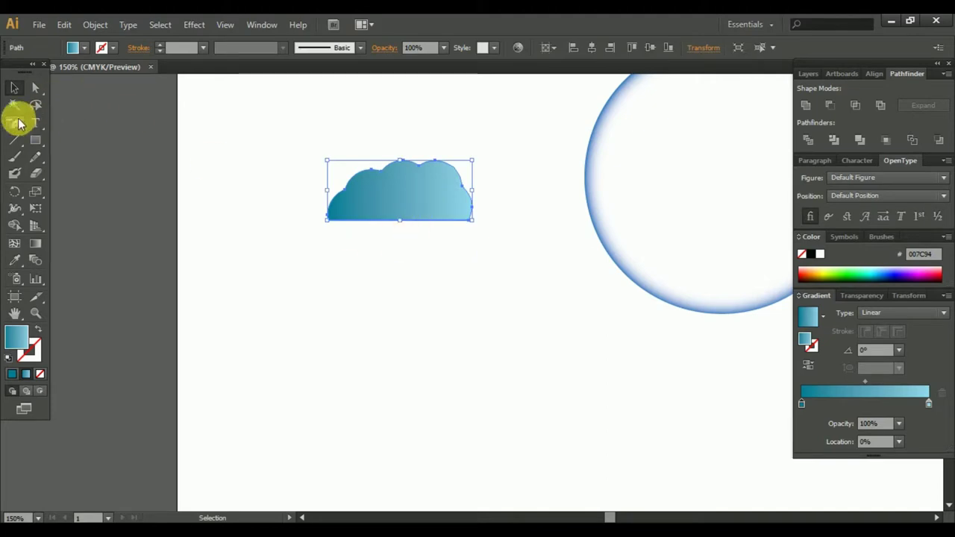
Step: Draw a thin vertical rounded-rectangle raindrop below the cloud
left_click(38, 141)
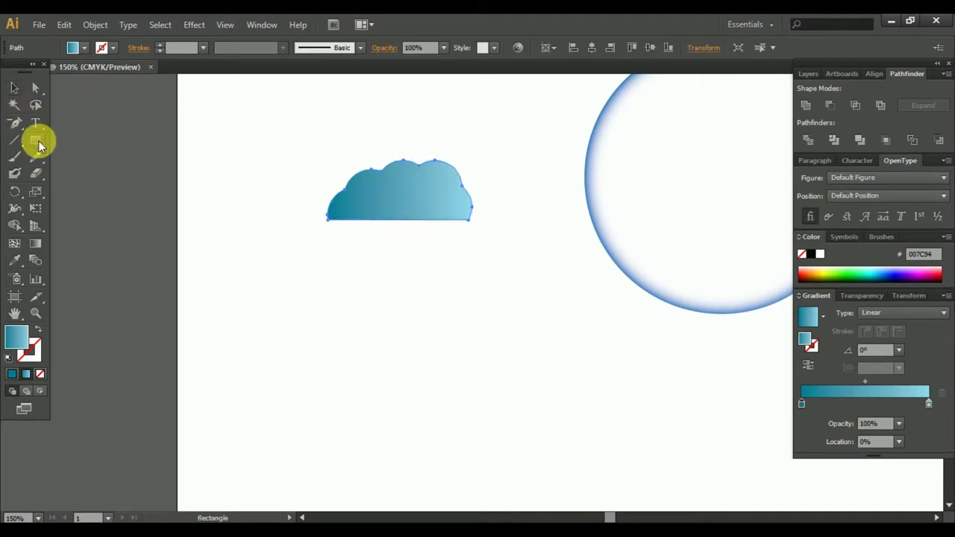
left_click_drag(38, 140, 78, 156)
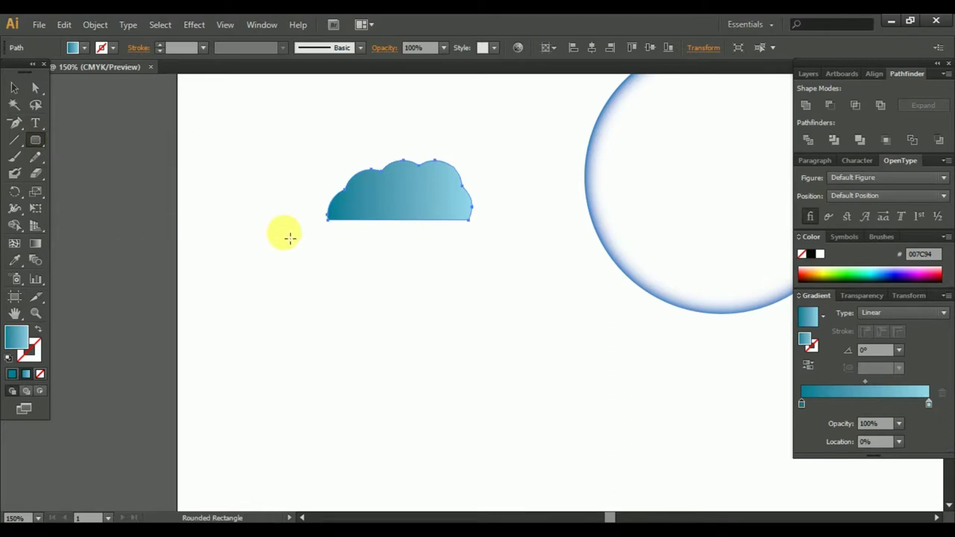
left_click_drag(285, 232, 289, 259)
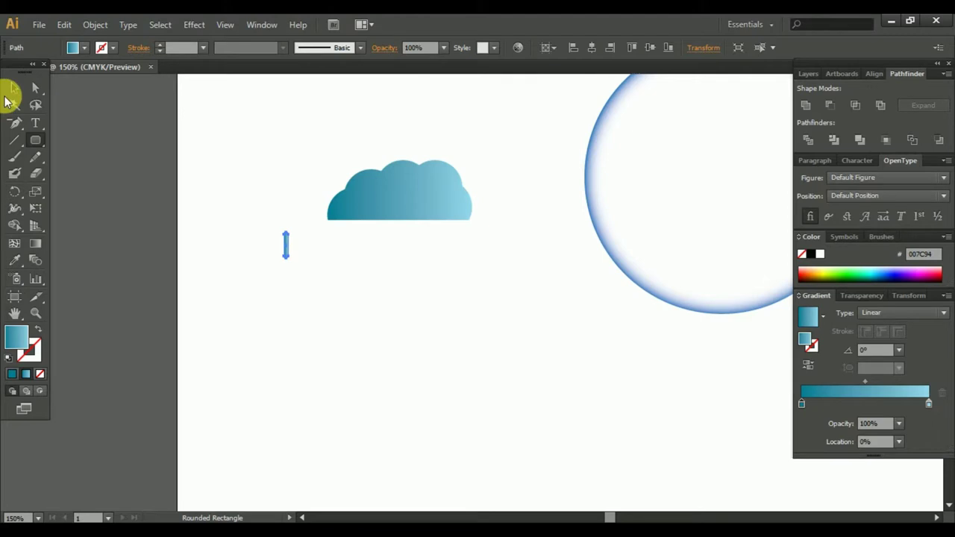
left_click(17, 92)
left_click(328, 323)
scroll(310, 297, "up", 1)
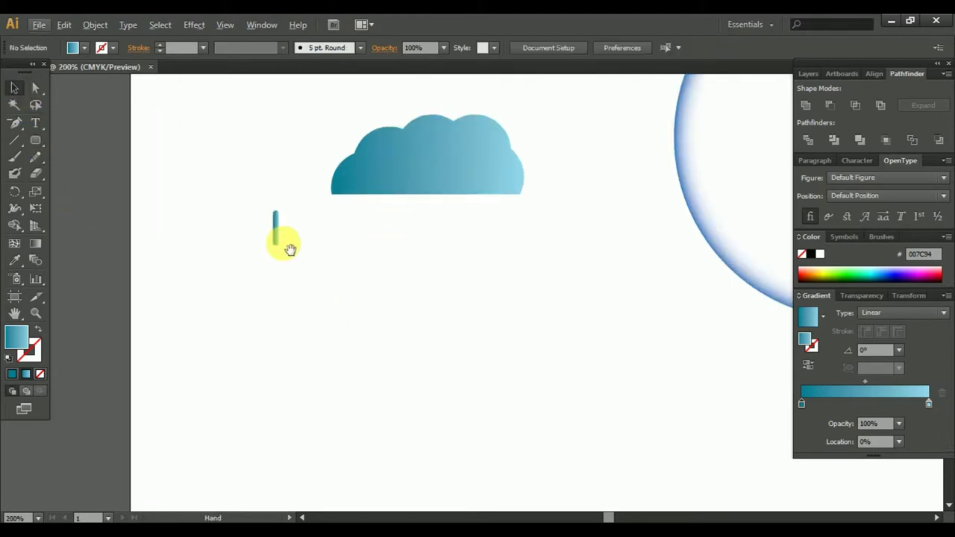
Step: Alt-drag copies into nine staggered raindrops, then select the cloud and all rain
left_click(288, 283)
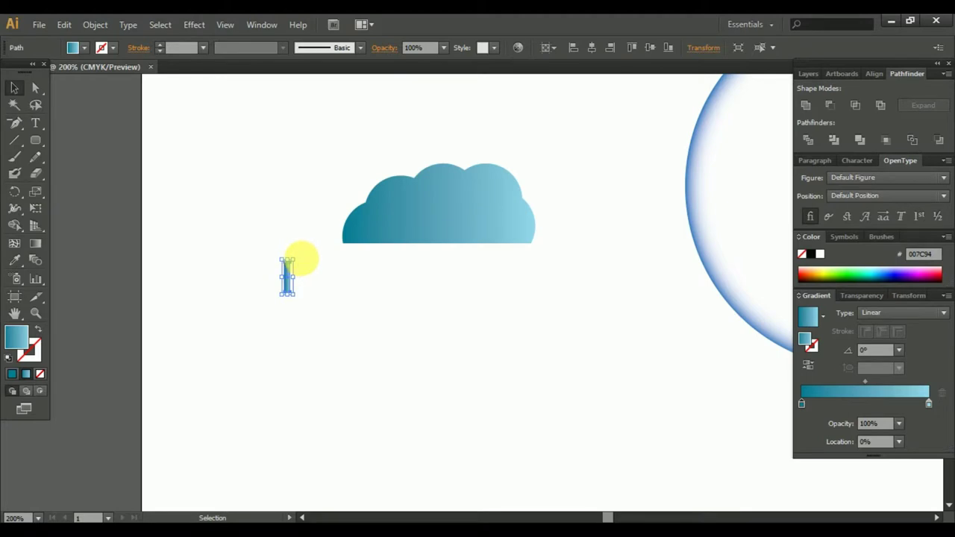
mouse_move(290, 277)
left_mouse_down()
mouse_move(381, 280)
mouse_move(359, 270)
mouse_move(404, 266)
left_mouse_up()
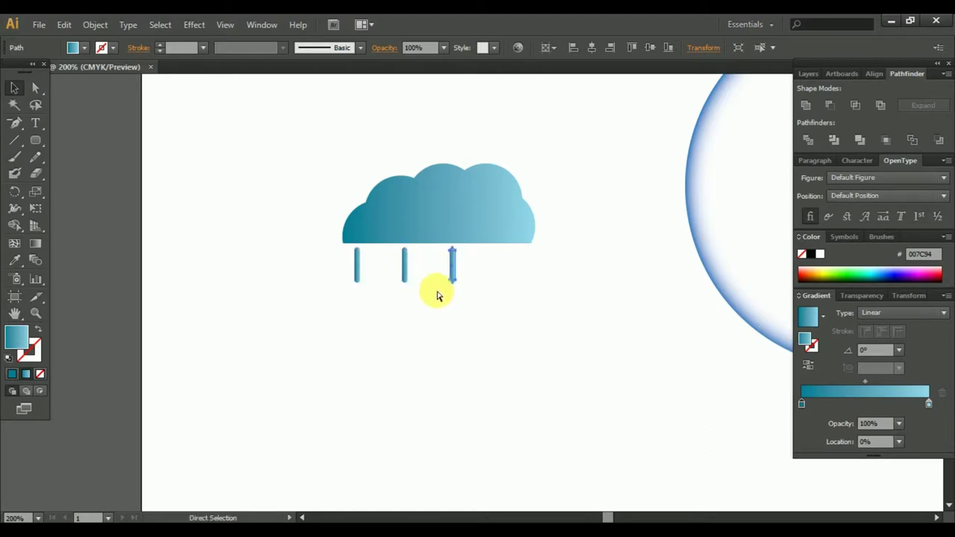
mouse_move(498, 282)
left_mouse_down()
mouse_move(380, 293)
mouse_move(408, 324)
mouse_move(433, 330)
mouse_move(480, 299)
mouse_move(446, 334)
left_mouse_up()
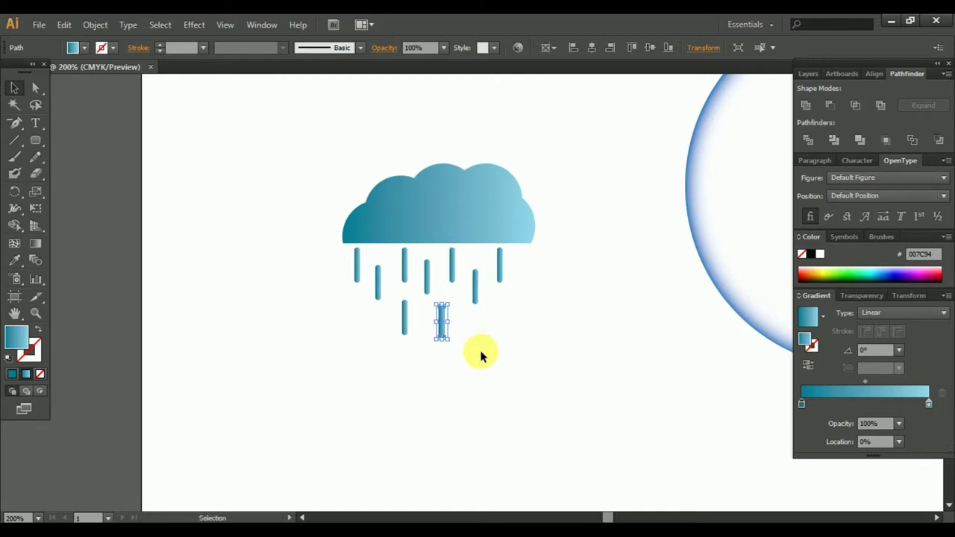
left_click(487, 354)
left_click_drag(271, 162, 601, 397)
left_click(597, 411)
mouse_move(582, 444)
left_mouse_down()
mouse_move(324, 267)
mouse_move(291, 264)
left_mouse_up()
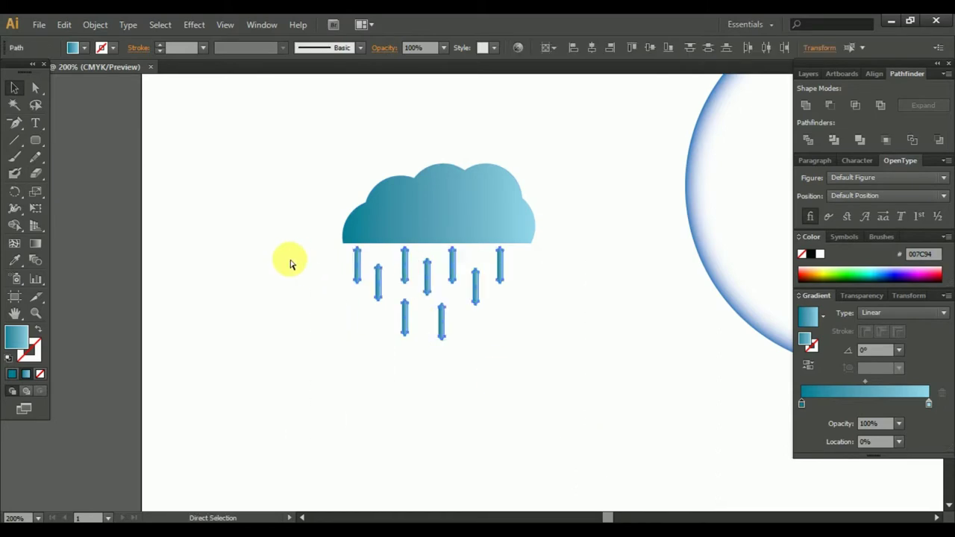
left_click_drag(561, 341, 265, 157)
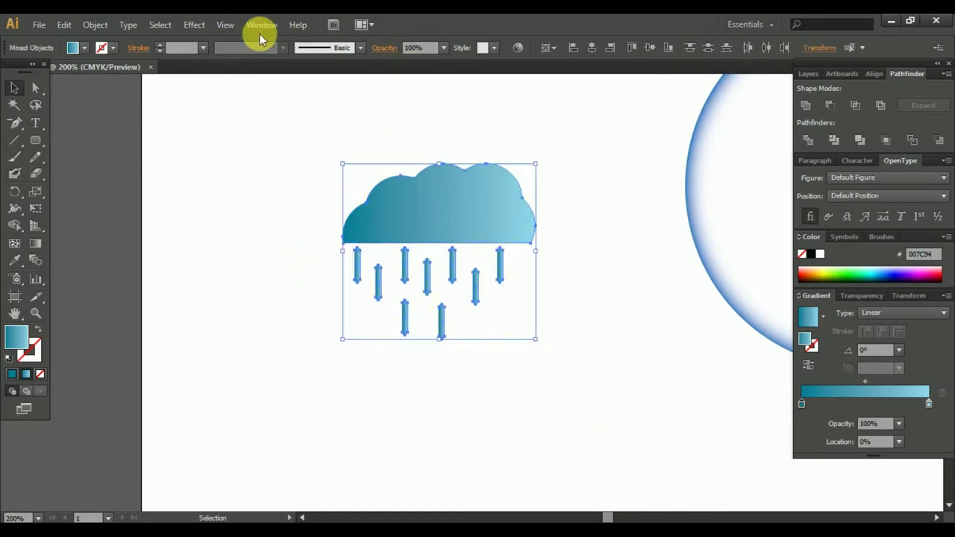
Step: Add a navy 000749 Drop Shadow (Multiply, 75%, 7 px offsets, 5 px blur) to cloud and rain
left_click(195, 24)
mouse_move(212, 183)
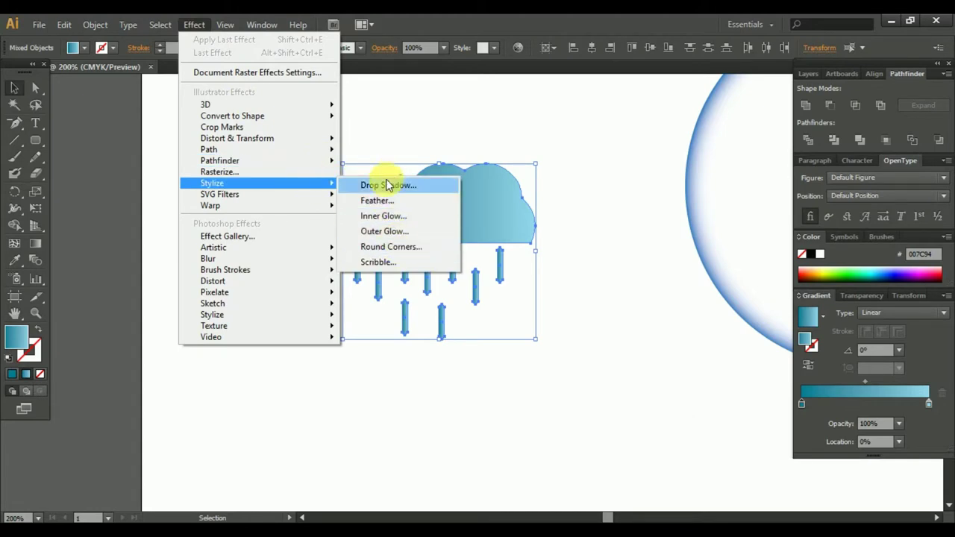
left_click(395, 188)
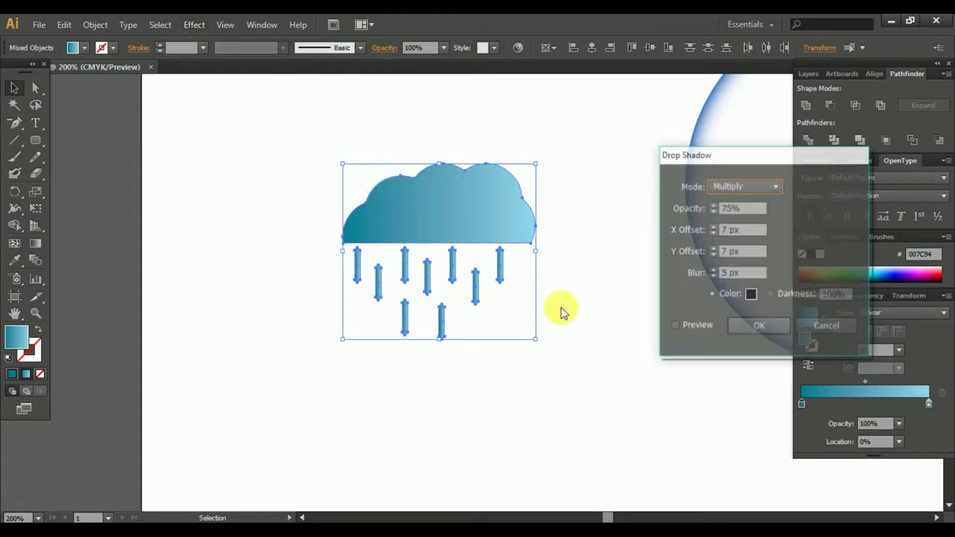
left_click(697, 327)
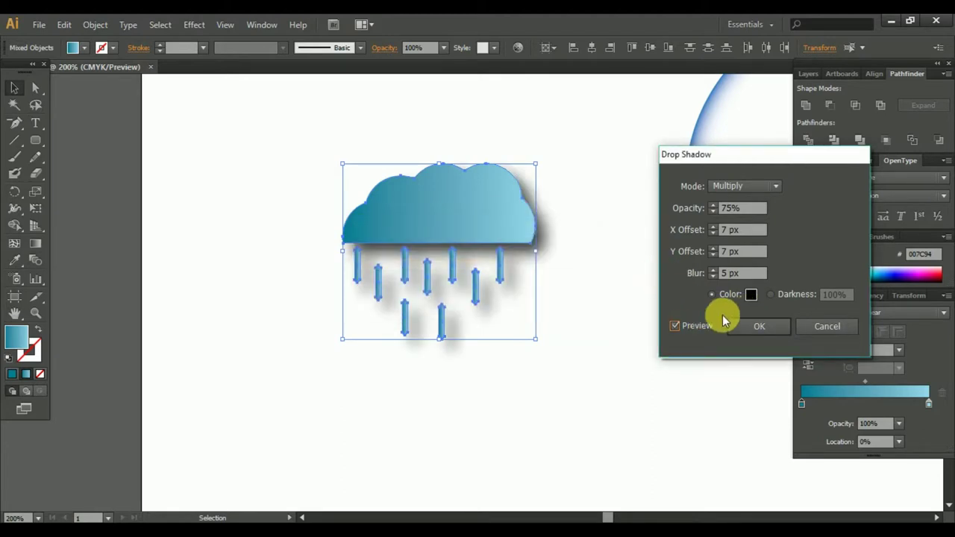
left_click(751, 294)
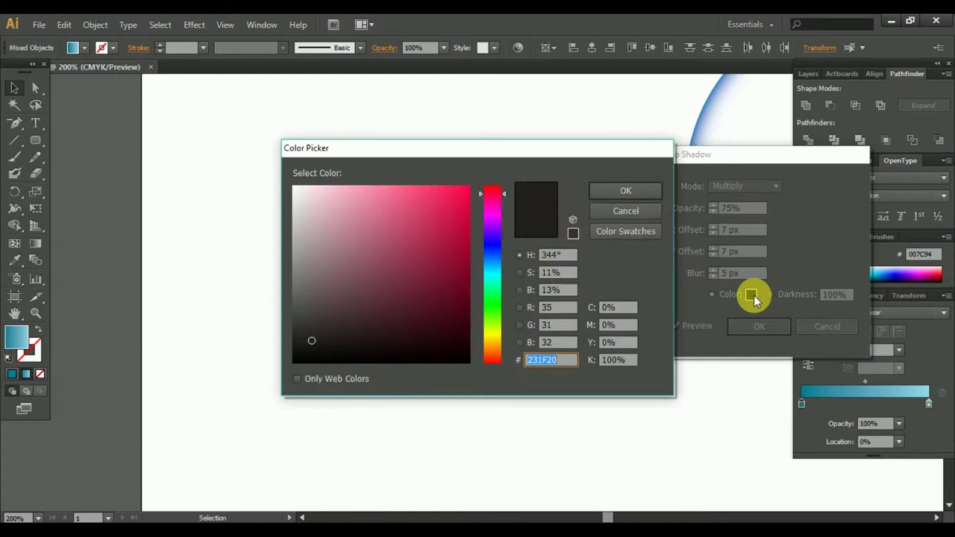
left_click(493, 249)
left_click_drag(466, 288, 486, 316)
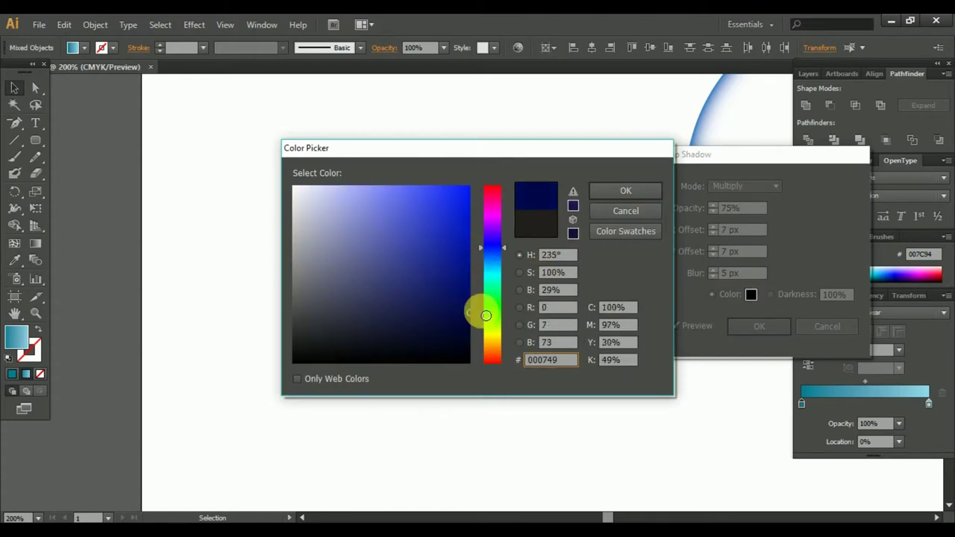
left_click(626, 191)
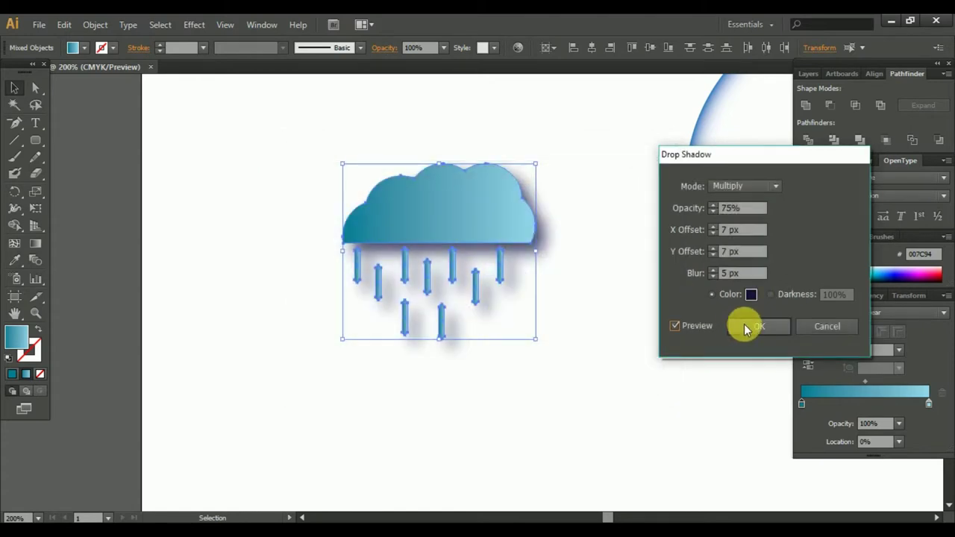
left_click(754, 326)
left_click(630, 254)
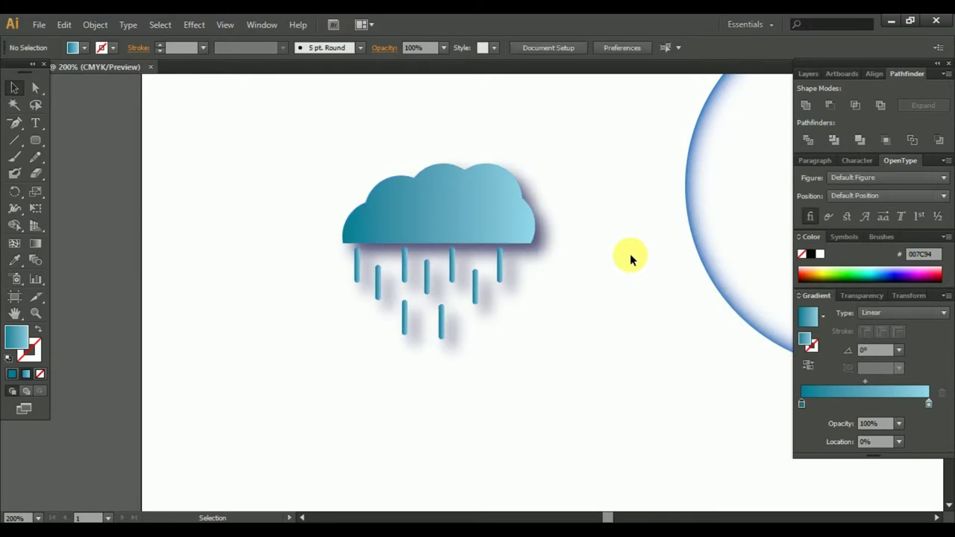
key("ctrl+minus")
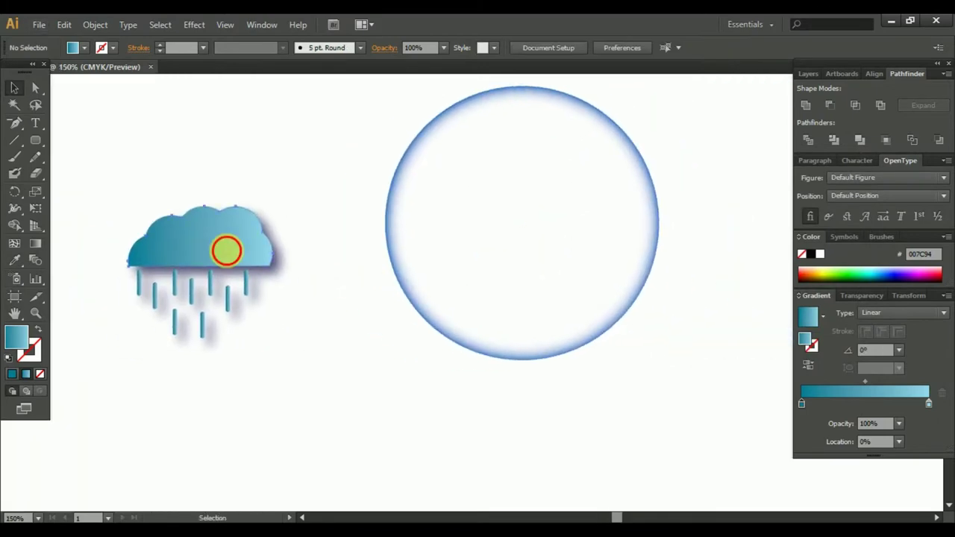
Step: Group the cloud with its raindrops and move the group into the circle
left_click_drag(227, 251, 506, 211)
key("ctrl+z")
left_click_drag(124, 179, 271, 384)
right_click(216, 236)
left_click(269, 298)
left_click_drag(204, 253, 523, 210)
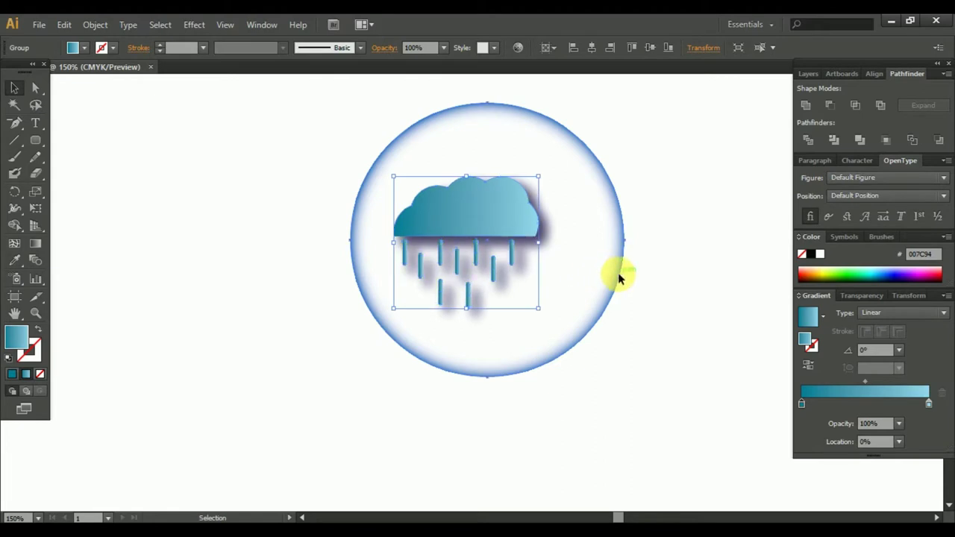
Step: Shrink the circle around the cloud and align both to horizontal and vertical centres
left_click(618, 274)
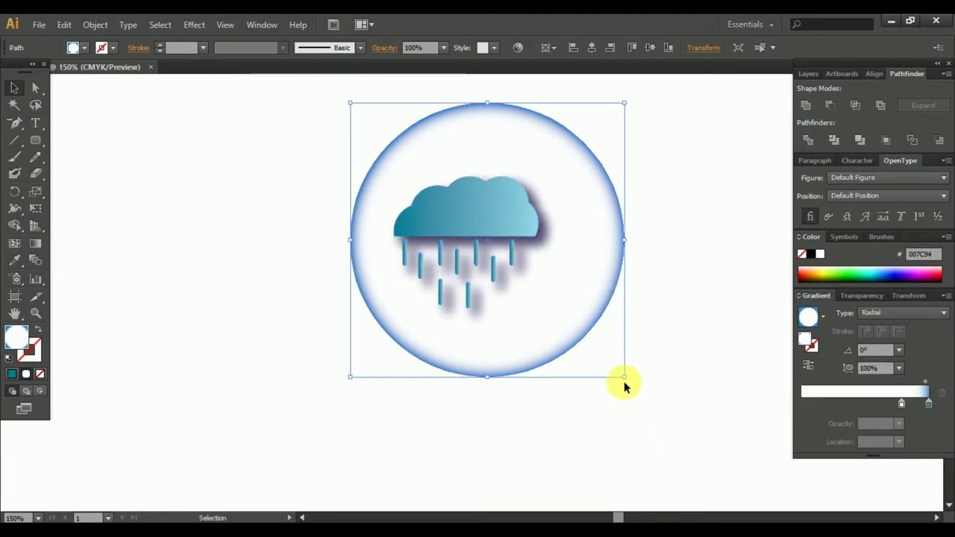
left_click_drag(625, 381, 576, 329)
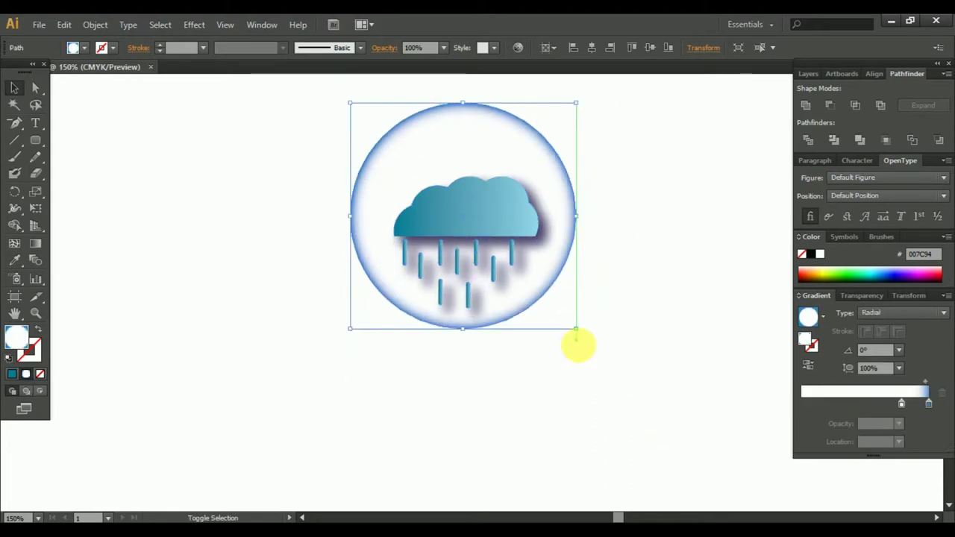
key("ctrl+a")
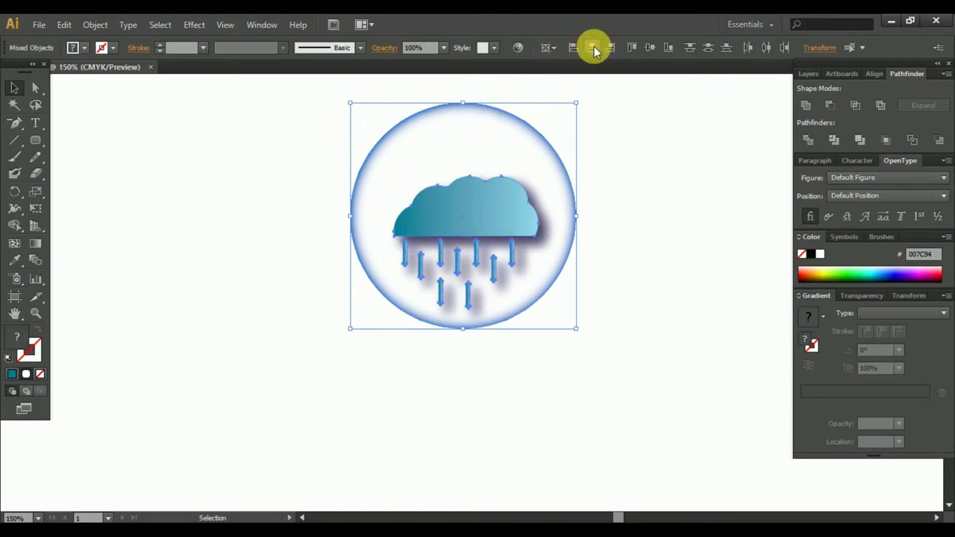
left_click(649, 48)
left_click(649, 49)
left_click(665, 241)
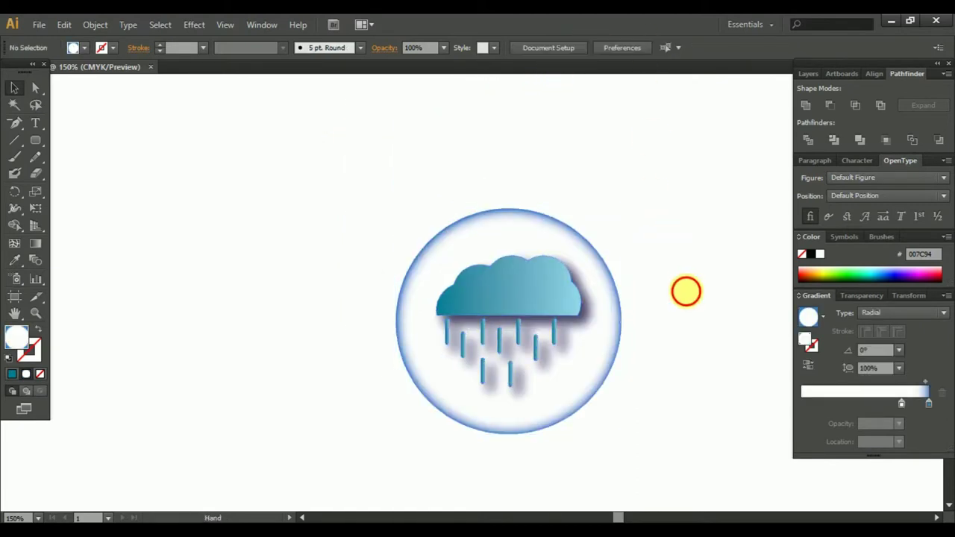
left_click_drag(684, 290, 674, 238)
left_click(505, 247)
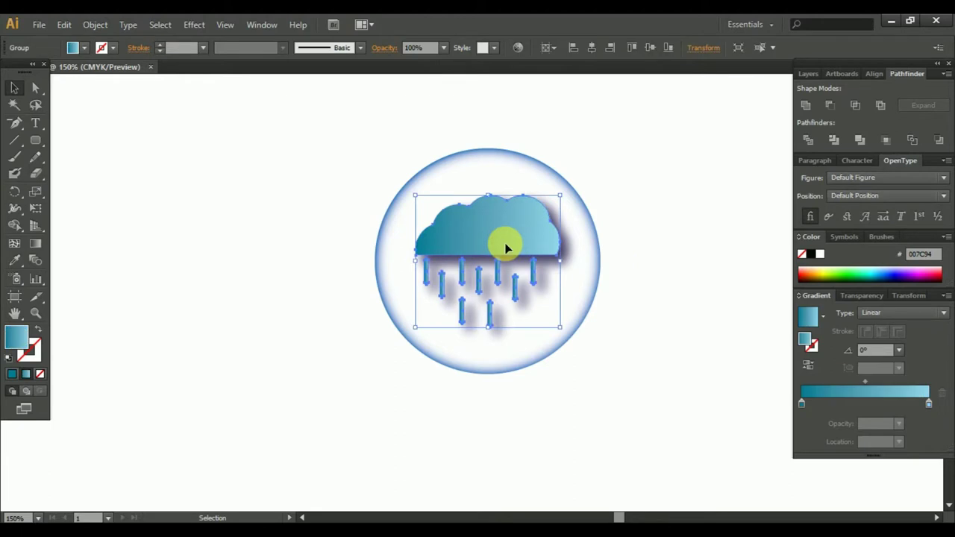
left_click(595, 226)
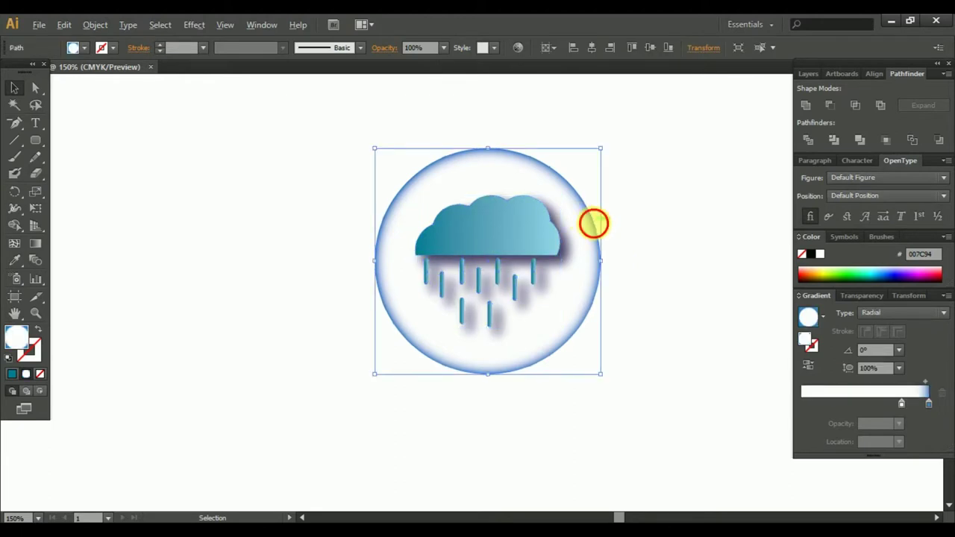
Step: Duplicate the glowing circle, enlarge the copy, and centre both circles on the cloud
left_click_drag(594, 223, 610, 198)
left_click_drag(619, 153, 633, 141)
left_click_drag(271, 167, 635, 337)
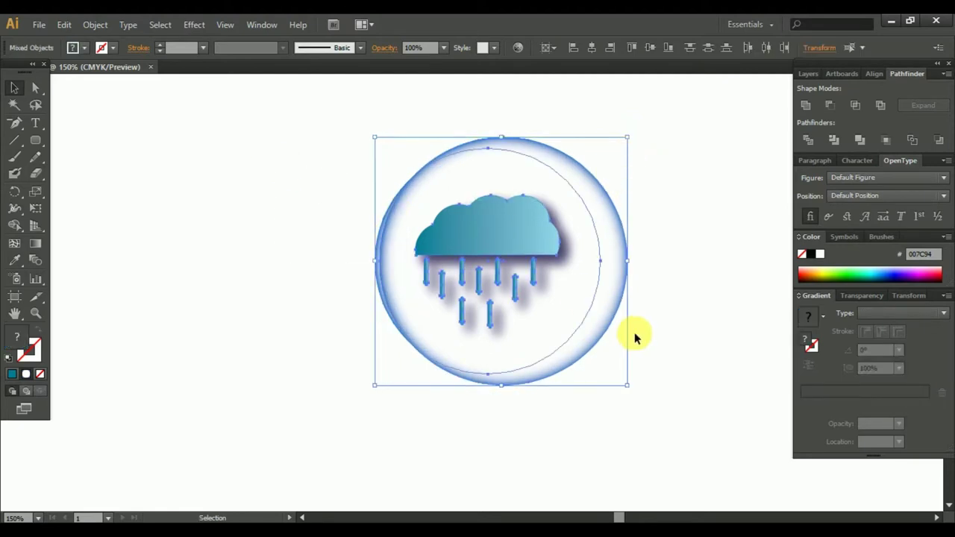
left_click(633, 51)
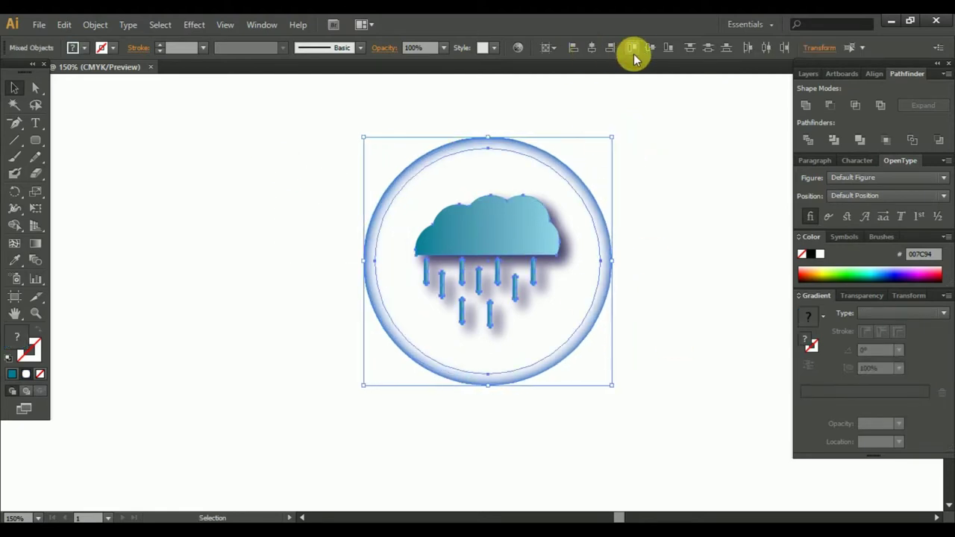
left_click(646, 48)
left_click(666, 212)
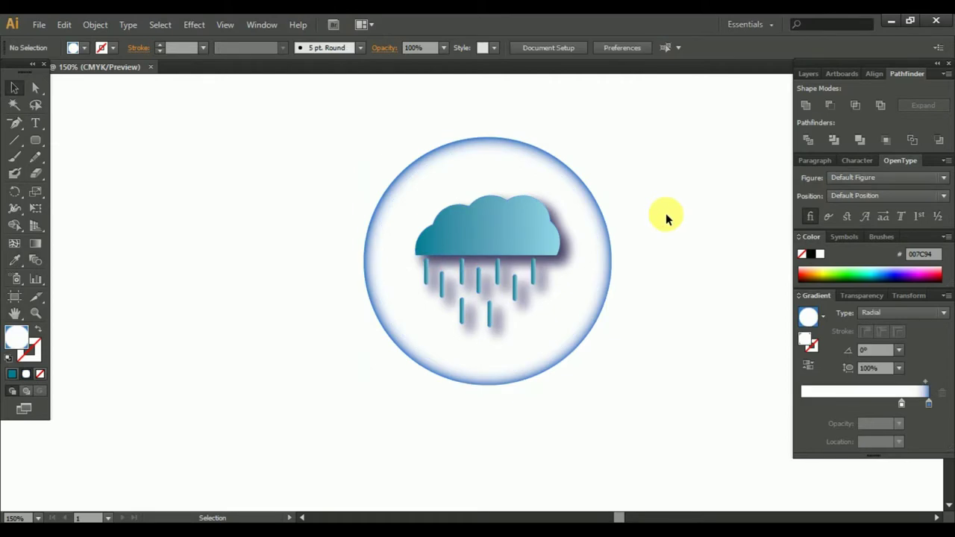
Step: Set the outer circle's white gradient stop to 0% opacity
left_click(611, 276)
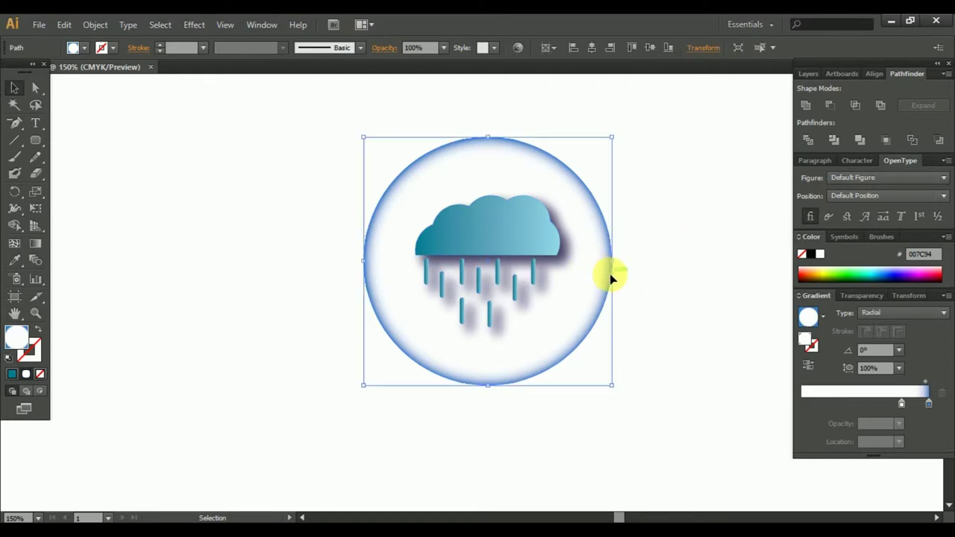
left_click(902, 406)
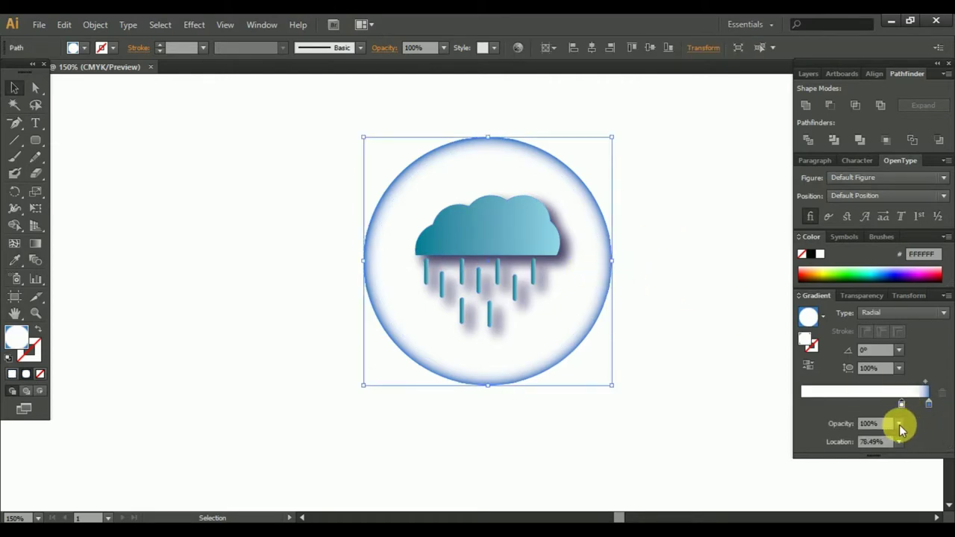
left_click(899, 423)
left_click(906, 256)
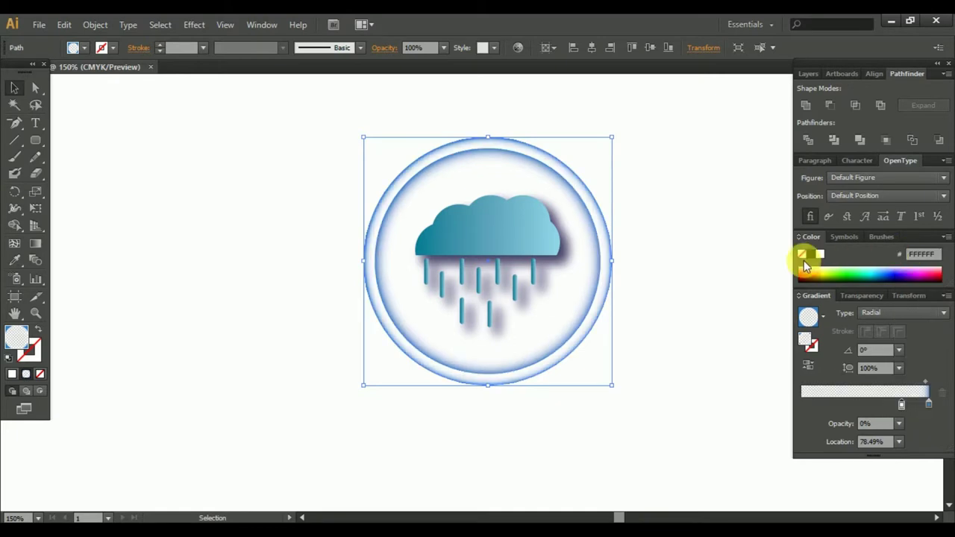
left_click(698, 236)
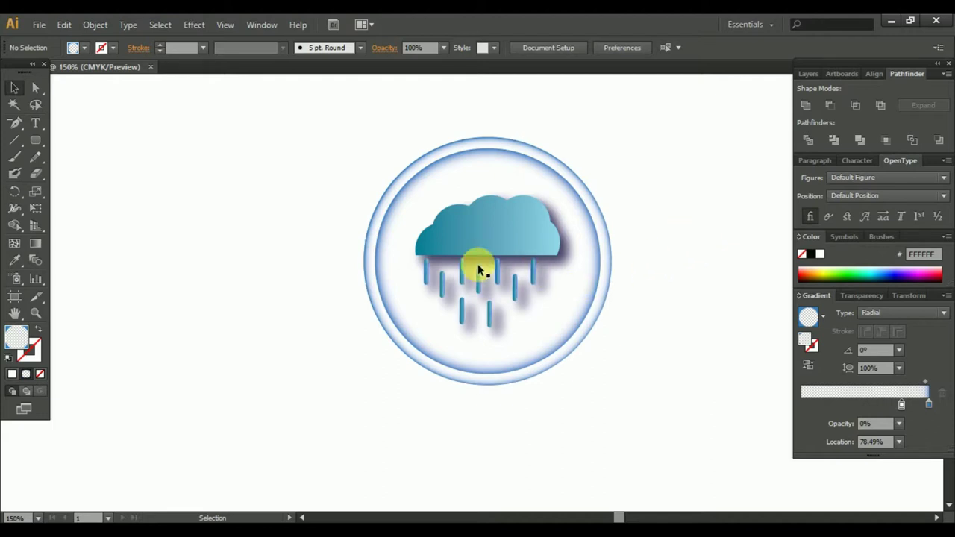
Step: Move the outer ring to the left and make the inner circle's gradient stop fully transparent
left_click(426, 212)
left_click_drag(424, 211, 118, 254)
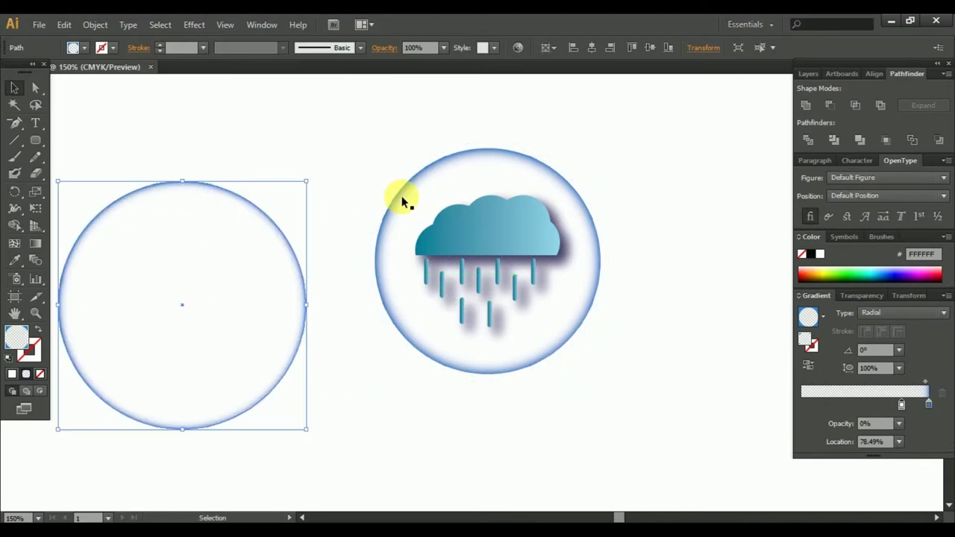
left_click(419, 198)
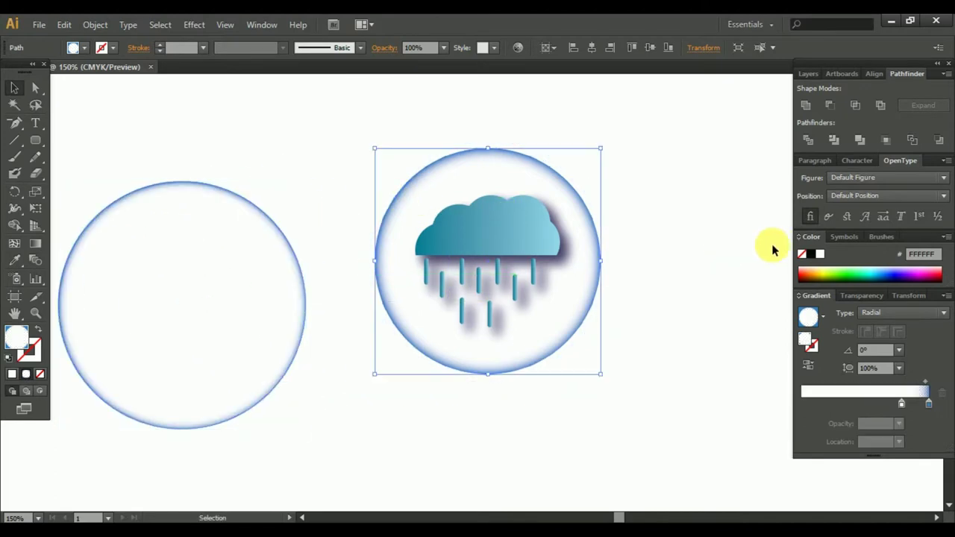
left_click(902, 403)
left_click(900, 424)
left_click(913, 255)
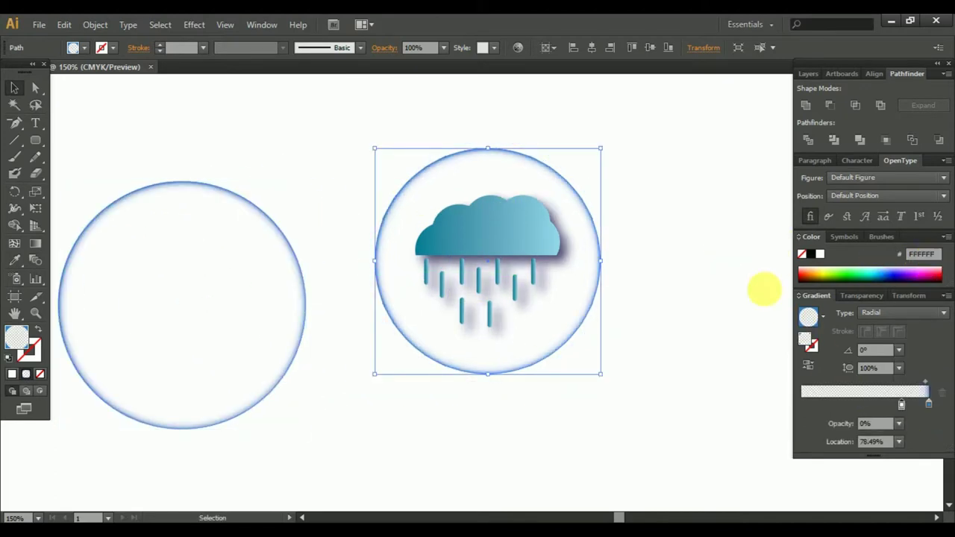
left_click(705, 302)
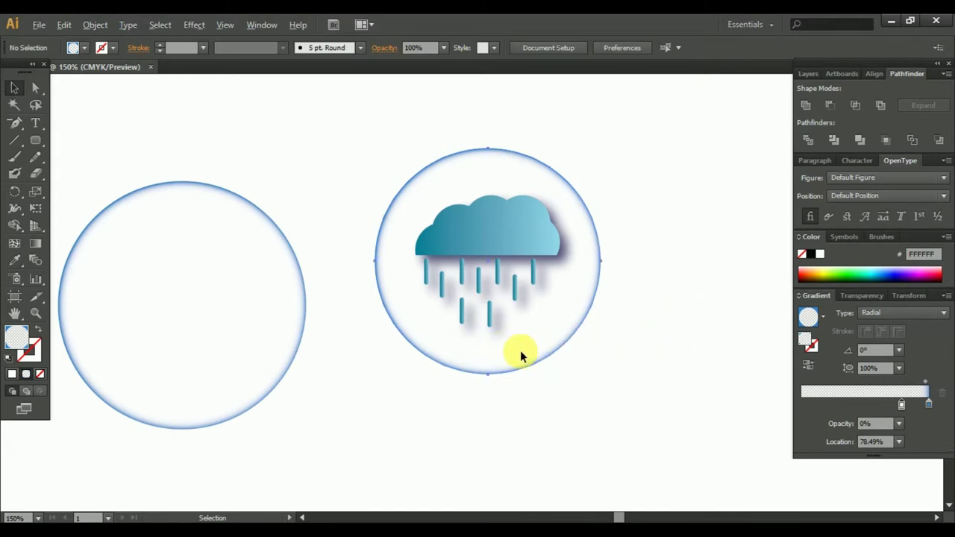
Step: Place a circle copy at lower right with a reversed radial gradient, cyan 94FAFF centre to blue 7FAEFF
left_click_drag(520, 354, 651, 431)
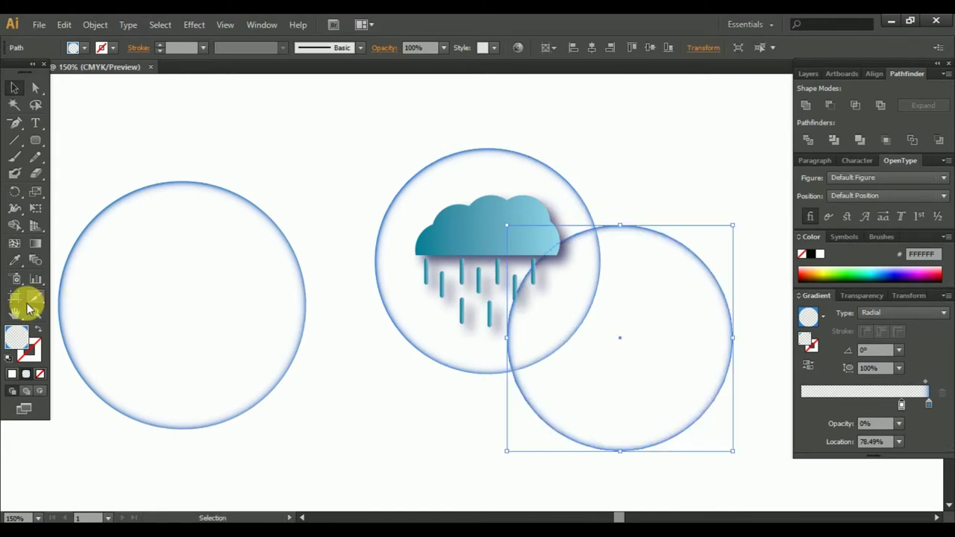
left_click(821, 317)
left_click(745, 342)
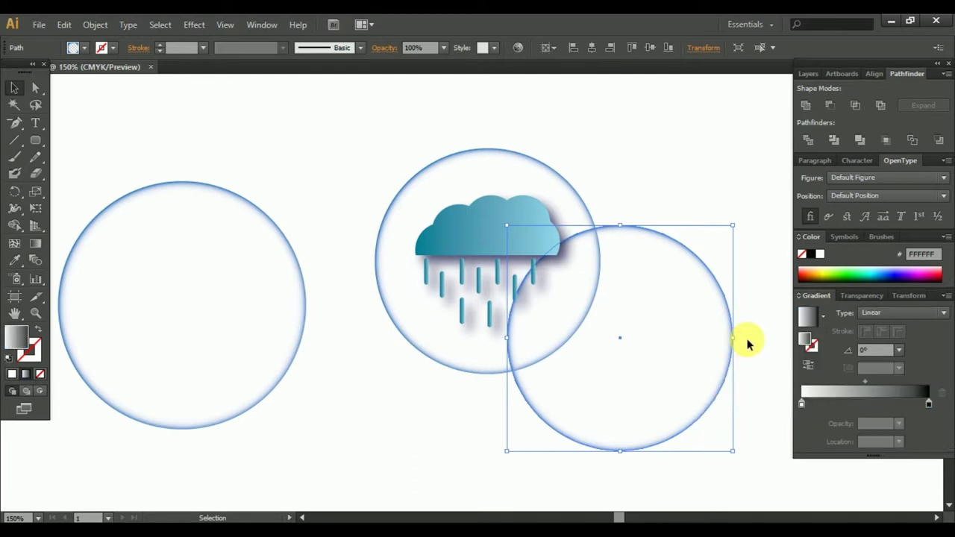
left_click(929, 403)
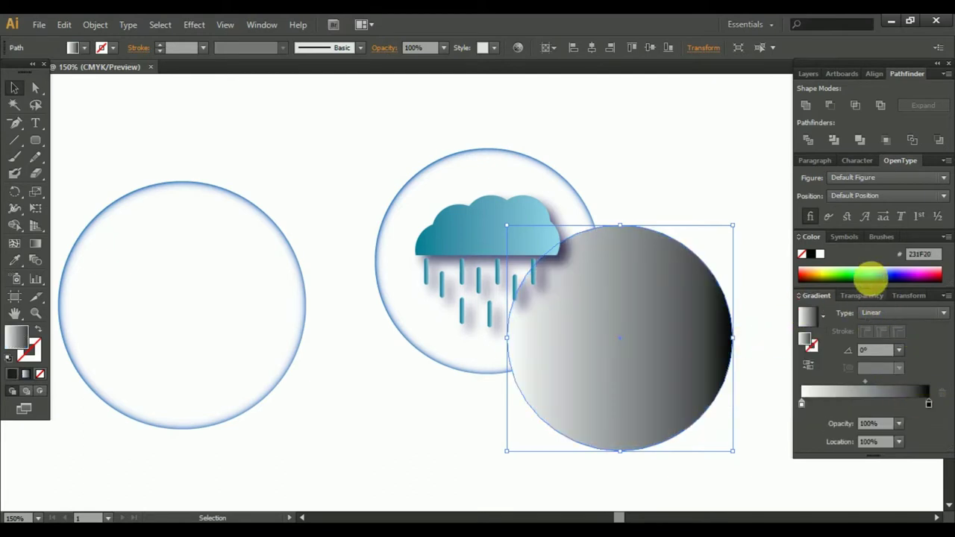
left_click(881, 277)
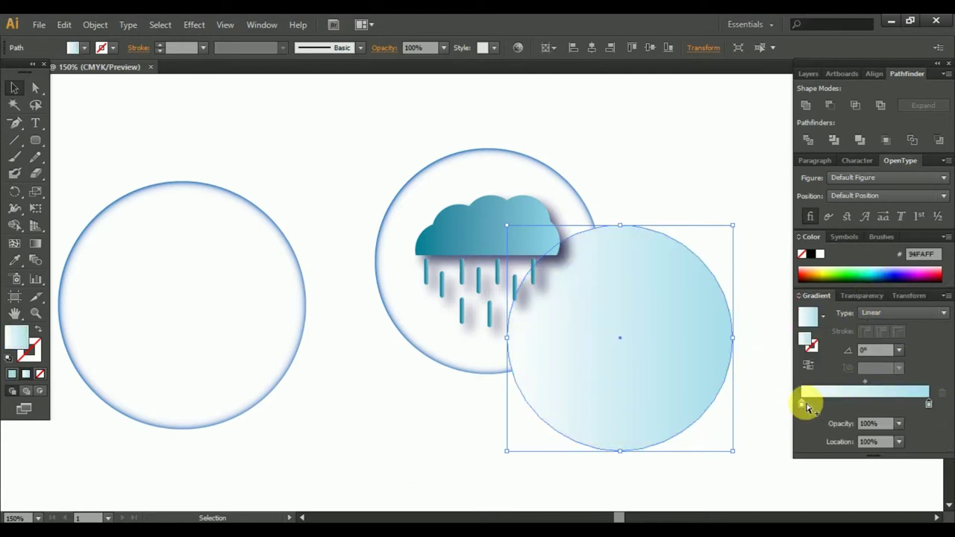
left_click(802, 405)
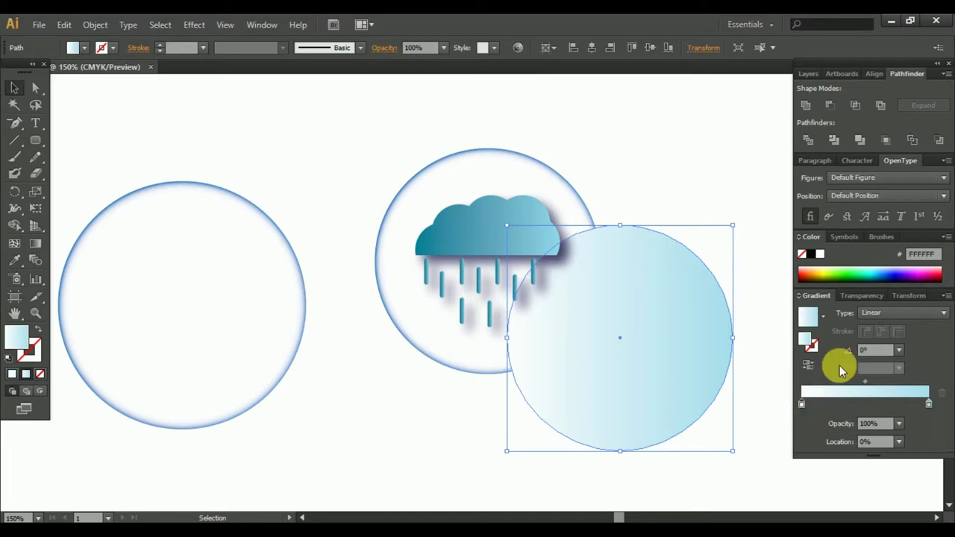
left_click(889, 277)
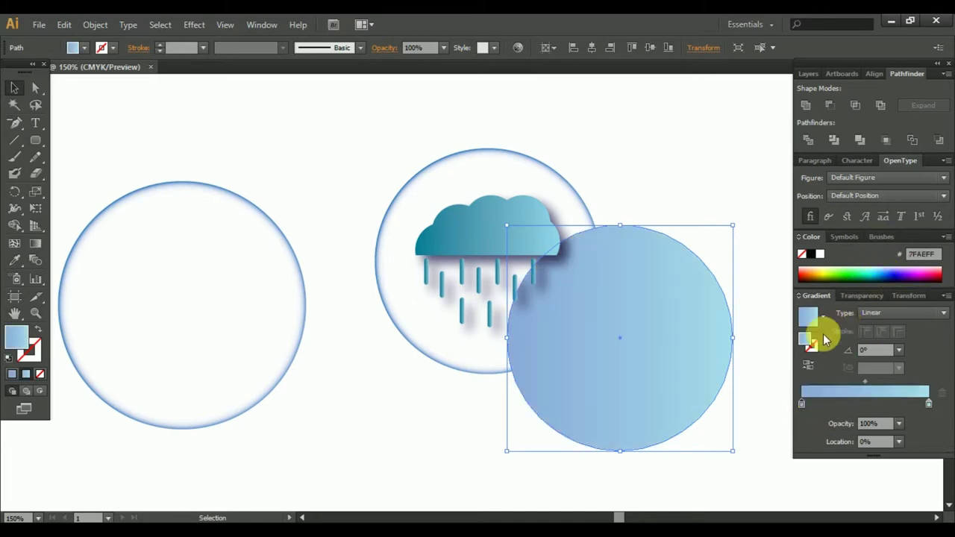
left_click(898, 311)
left_click(886, 347)
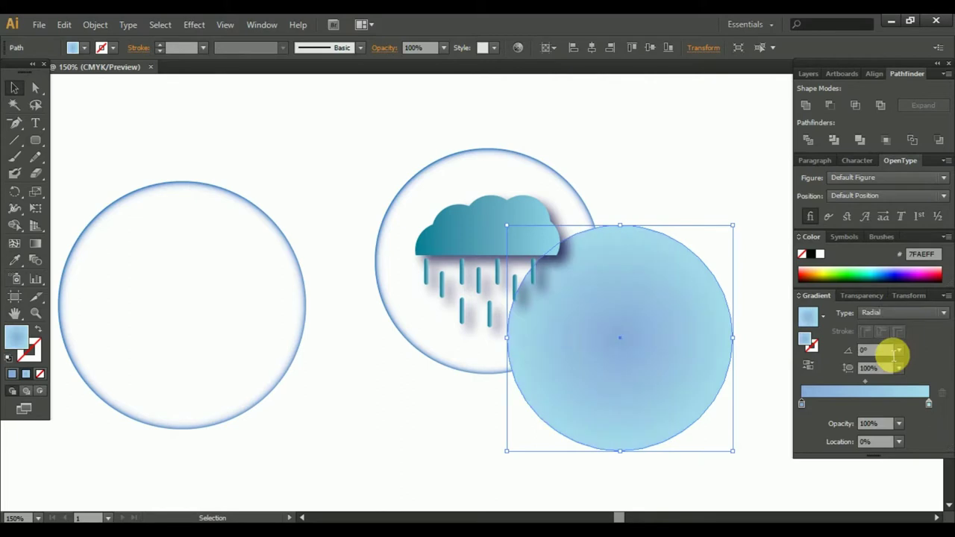
left_click(809, 363)
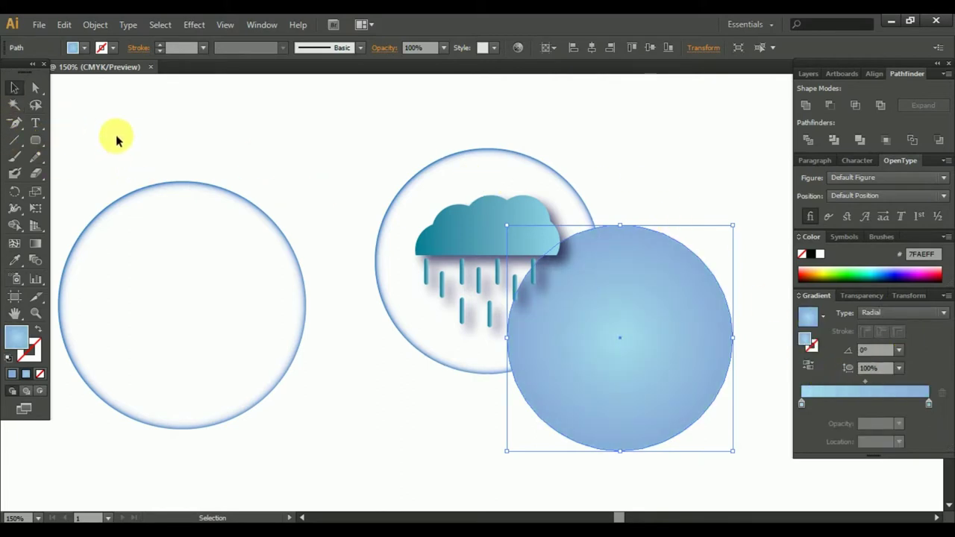
Step: Send the blue gradient disc to the back, move it behind the cloud, and centre it horizontally
right_click(647, 356)
mouse_move(720, 330)
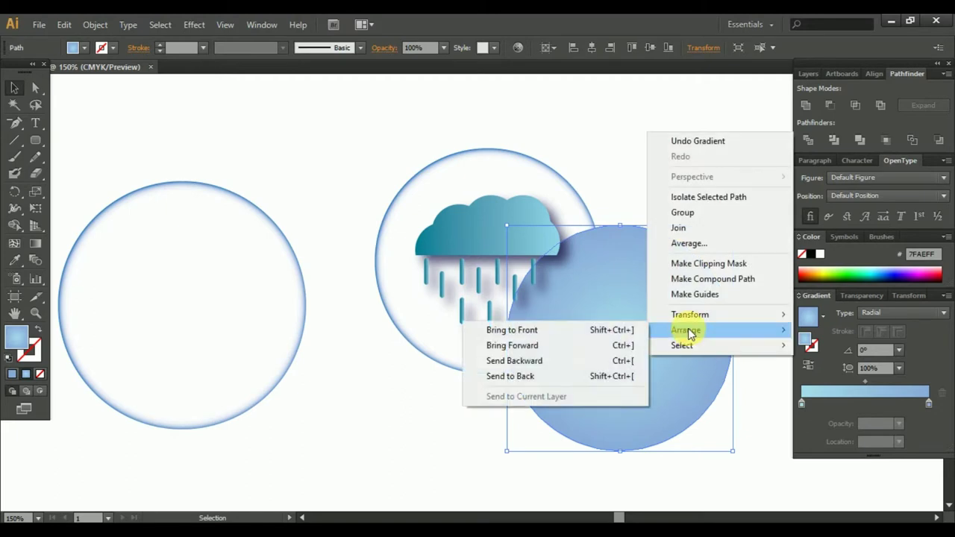
left_click(593, 377)
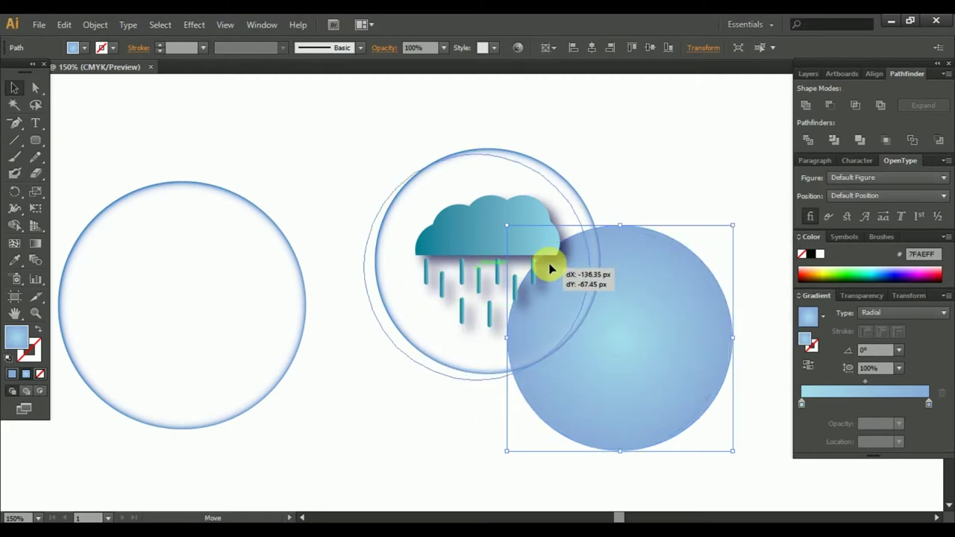
left_click_drag(690, 341, 562, 259)
left_click_drag(379, 141, 622, 369)
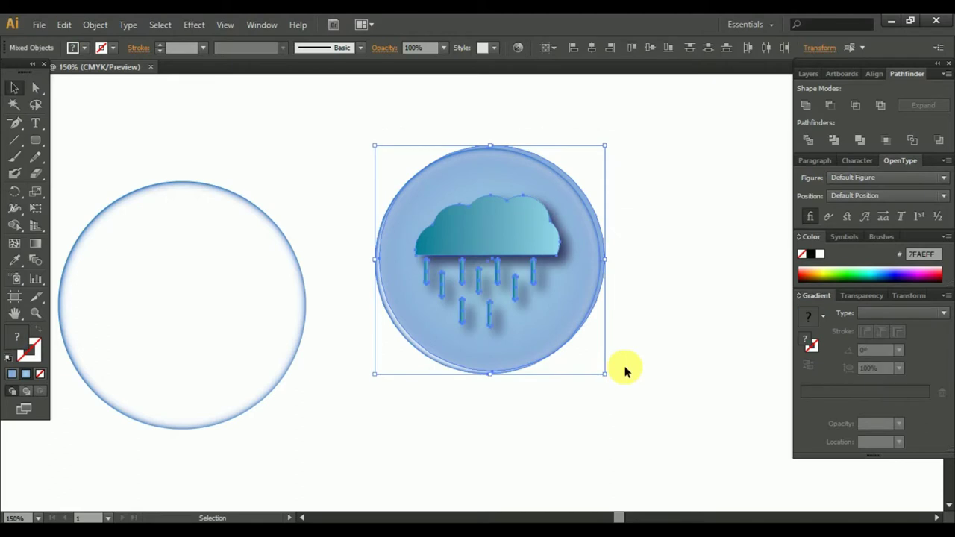
left_click(654, 49)
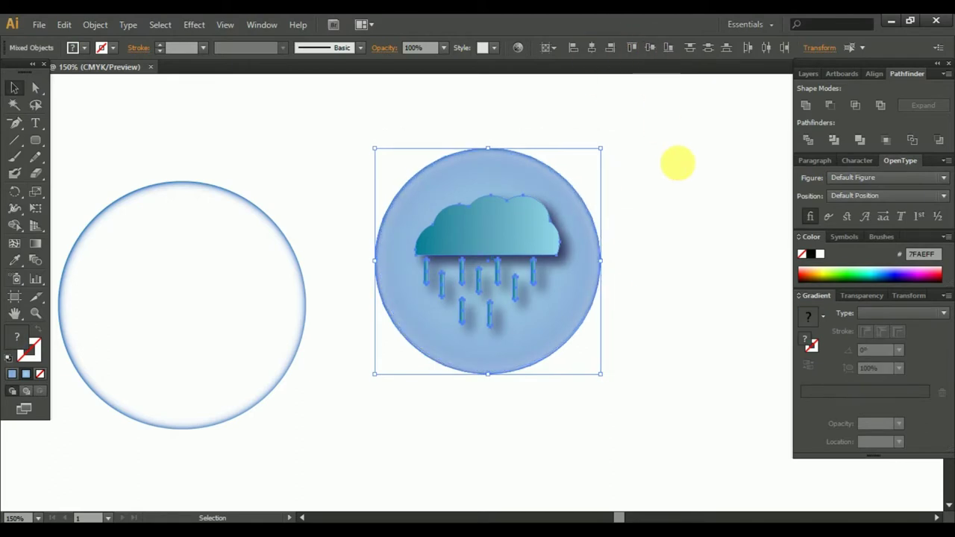
left_click(678, 162)
Step: Move the white ring back and centre it horizontally around the badge
left_click_drag(309, 394, 597, 359)
left_click_drag(356, 164, 625, 380)
left_click(586, 50)
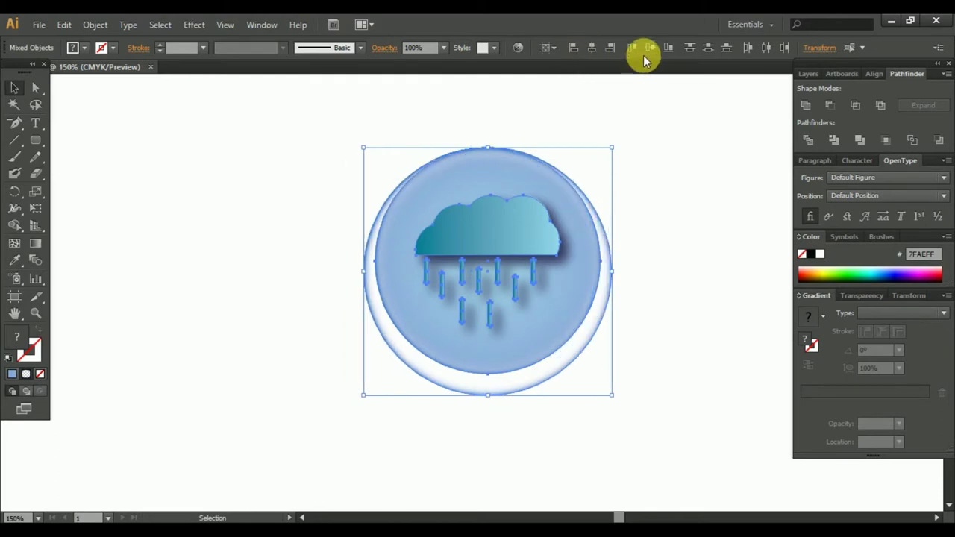
left_click(668, 207)
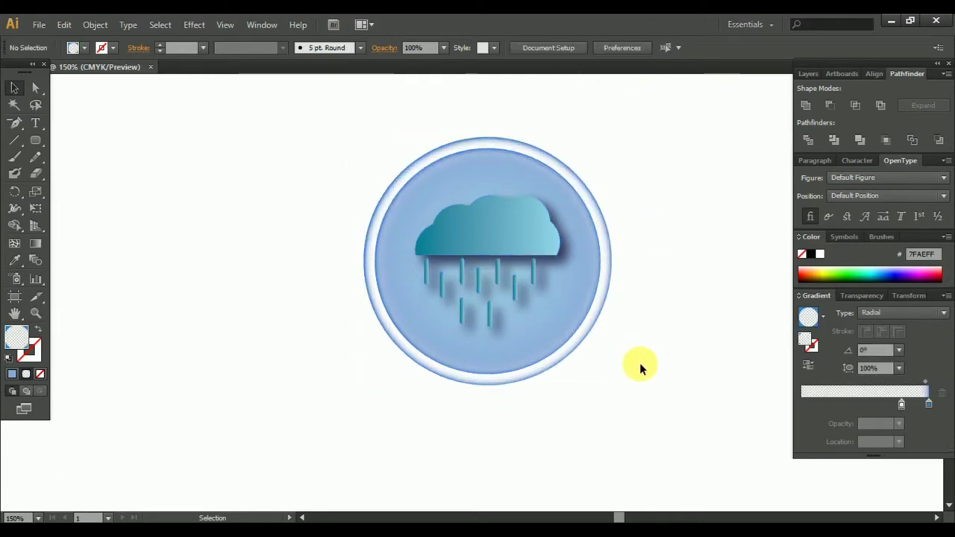
Step: Select the badge's outer circle after several selection attempts
left_click(485, 224)
left_click(465, 166)
mouse_move(260, 135)
left_mouse_down()
mouse_move(623, 367)
mouse_move(671, 420)
left_mouse_up()
left_click(692, 416)
left_click_drag(341, 141, 633, 406)
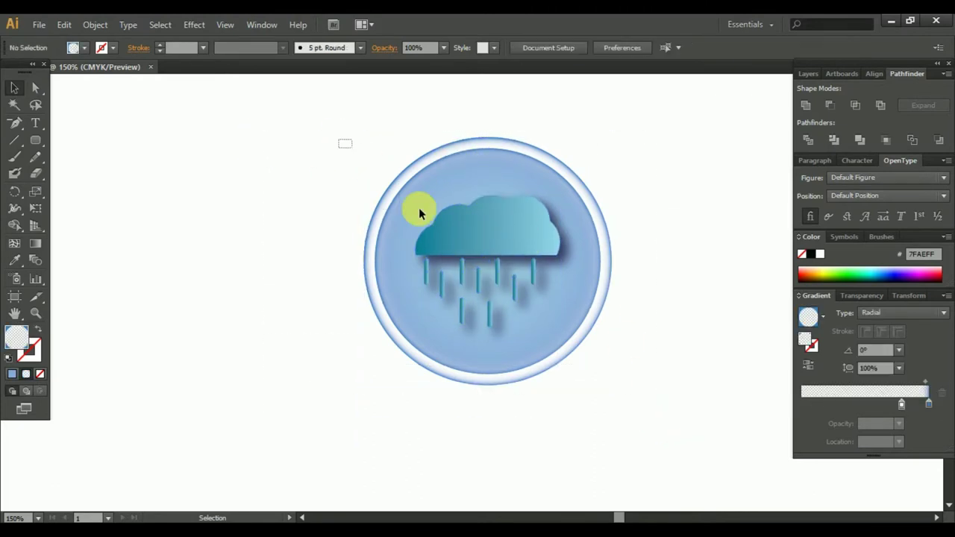
left_click(687, 356)
mouse_move(323, 135)
left_mouse_down()
mouse_move(694, 423)
mouse_move(676, 418)
left_mouse_up()
left_click(580, 425)
left_click(531, 382)
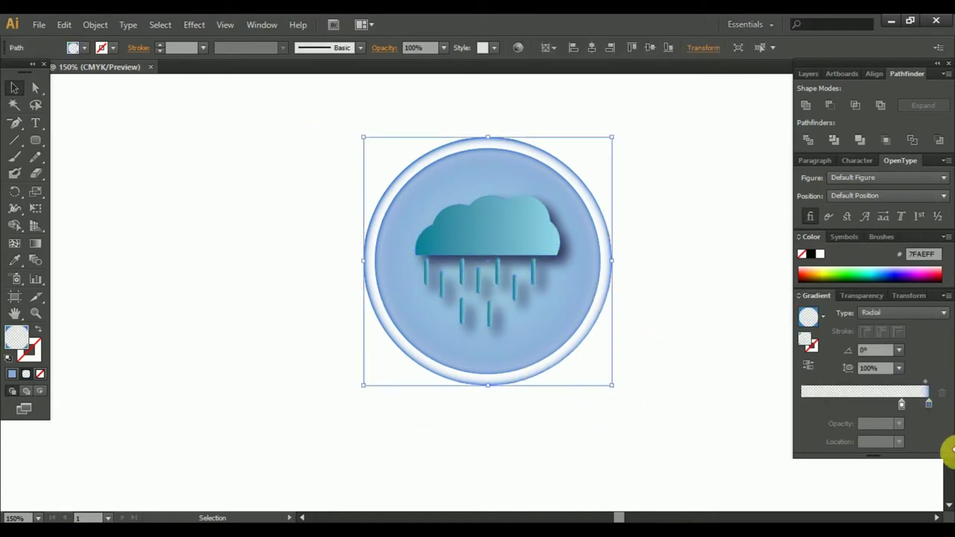
Step: Set the outer circle's gradient stop to 20% opacity and shift the midpoint to 67%
left_click(900, 403)
left_click(899, 424)
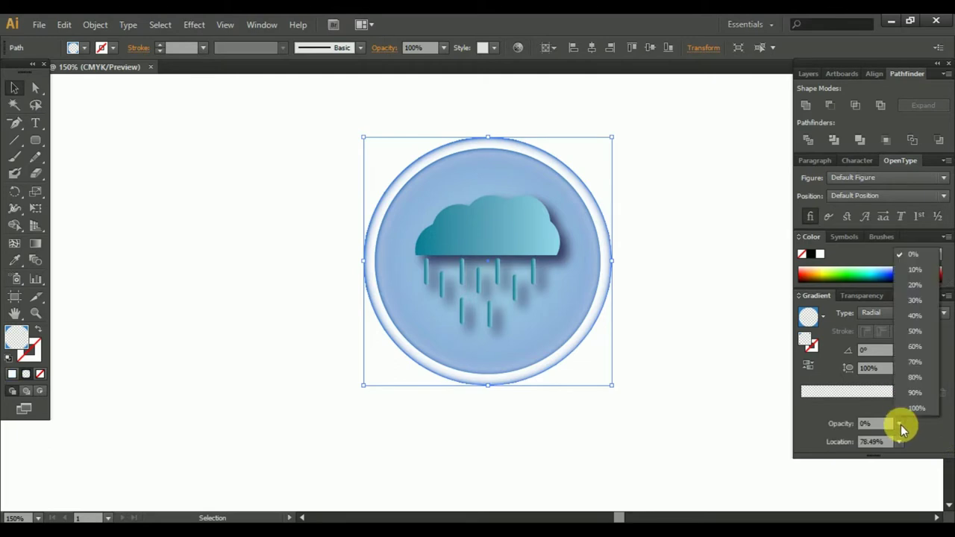
left_click(920, 289)
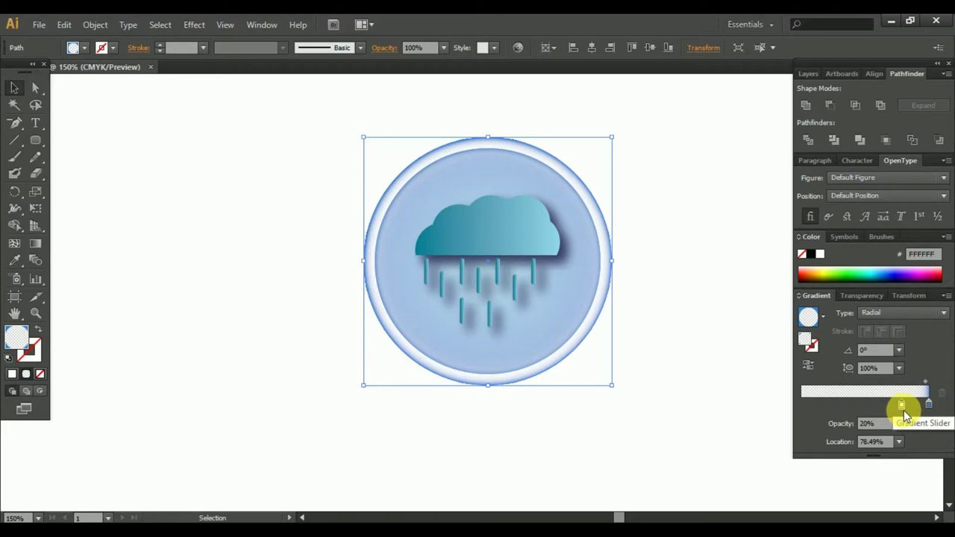
left_click_drag(925, 382, 919, 382)
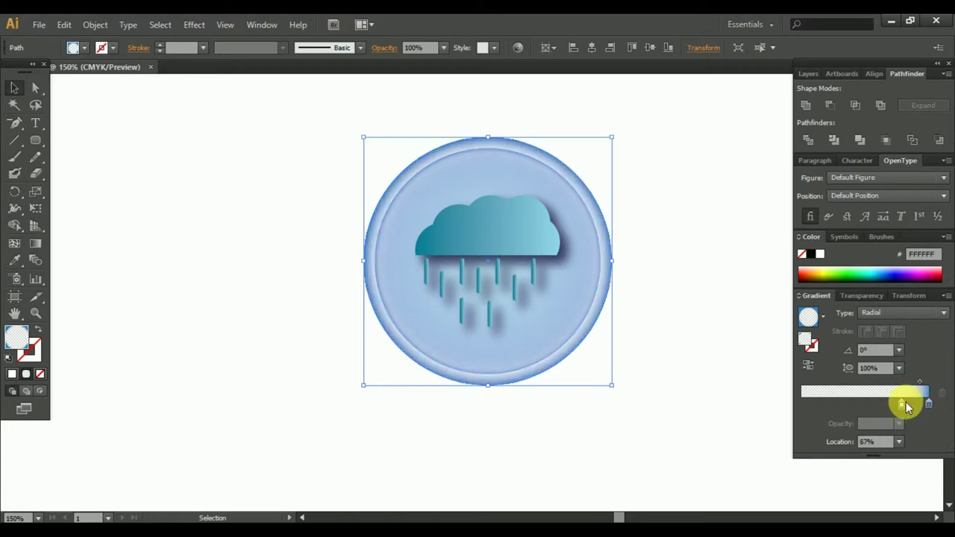
Step: Add a 0% opacity stop near the gradient's outer end, leaving a soft blue rim
left_click(919, 404)
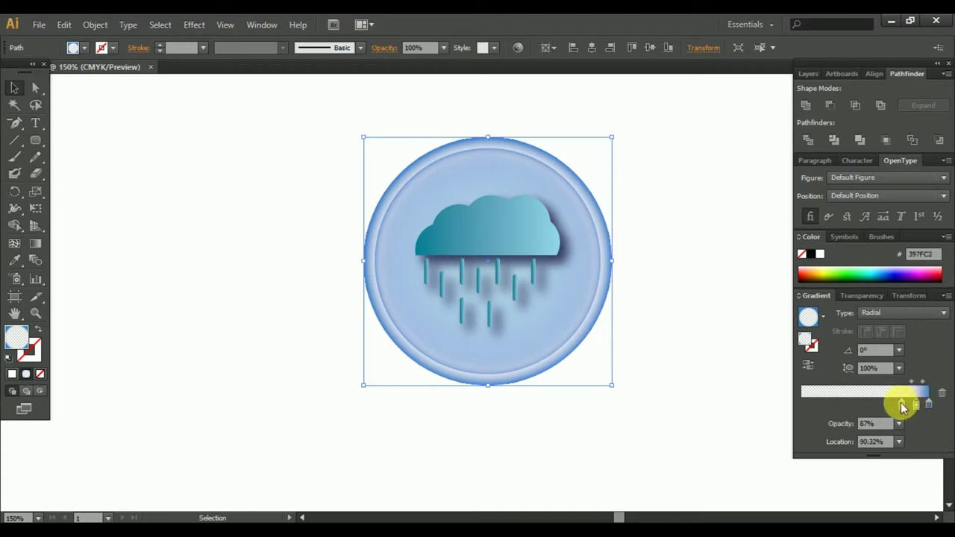
left_click_drag(915, 404, 677, 491)
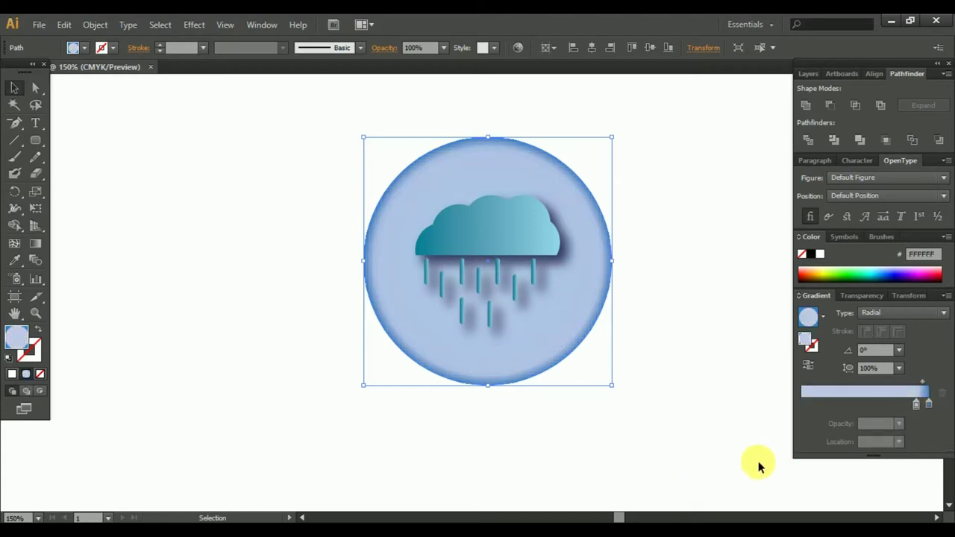
left_click(916, 406)
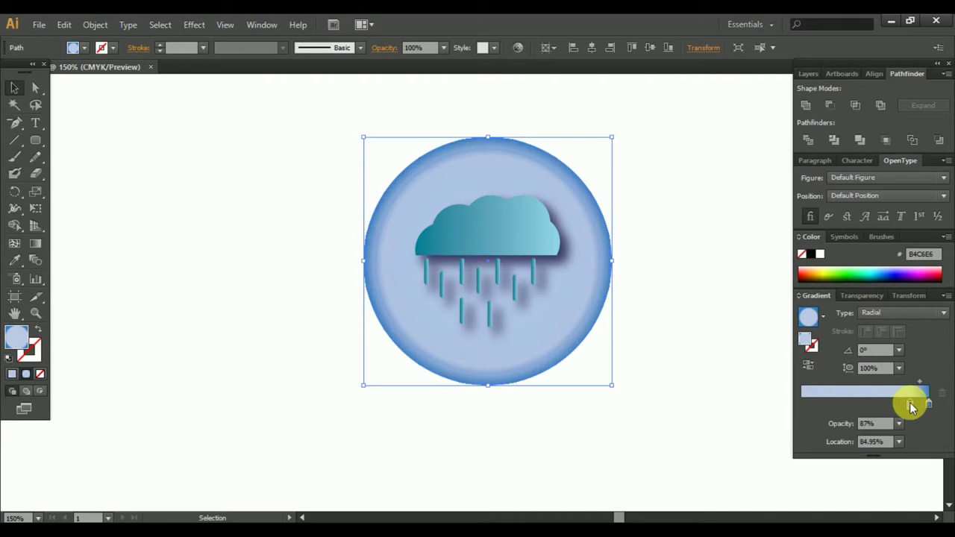
left_click(898, 423)
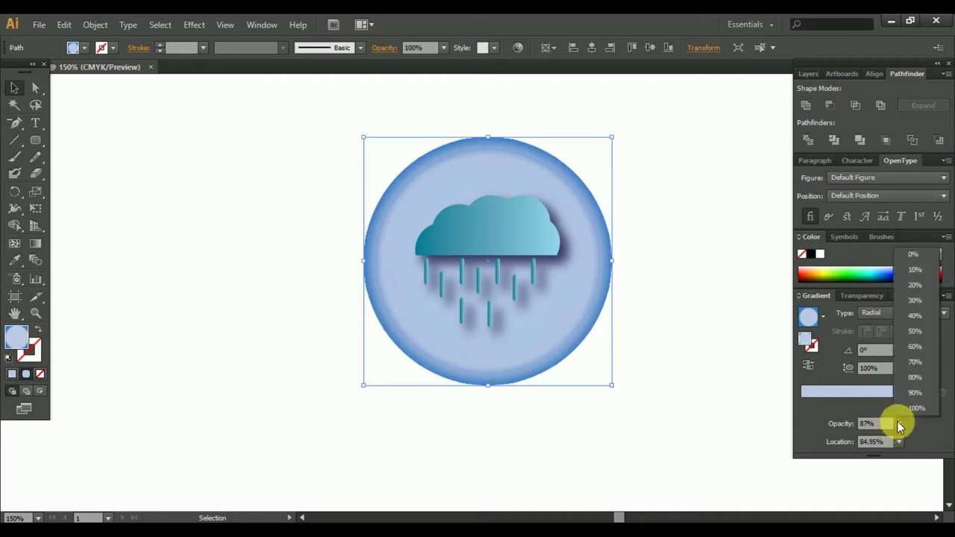
left_click(913, 254)
left_click(687, 274)
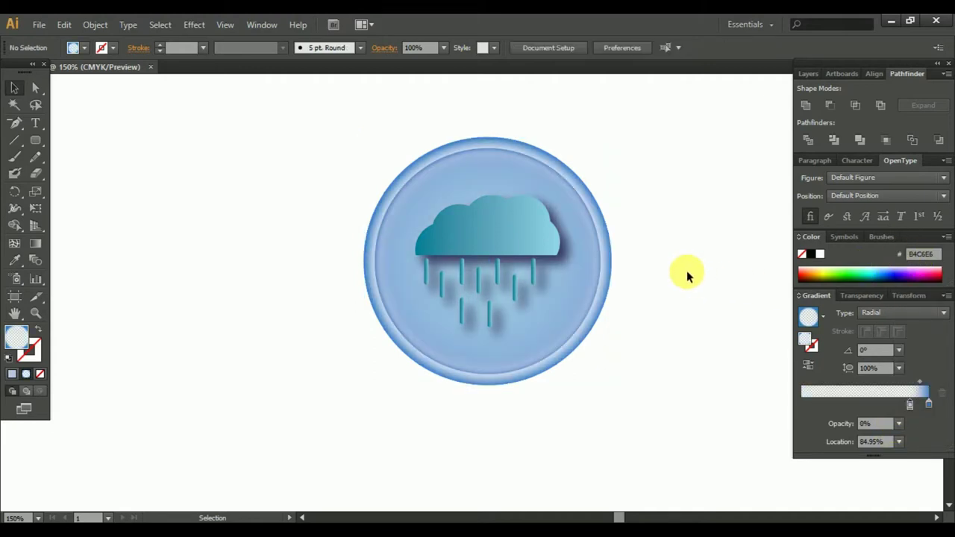
left_click_drag(314, 116, 610, 389)
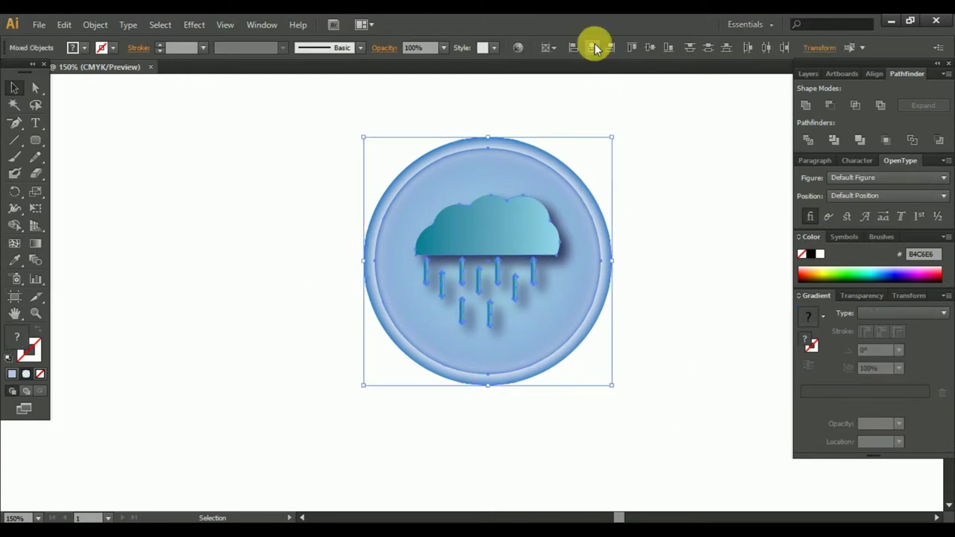
Step: Zoom out to 66.67% and scale the badge up about its centre to roughly 332 px
left_click(690, 255)
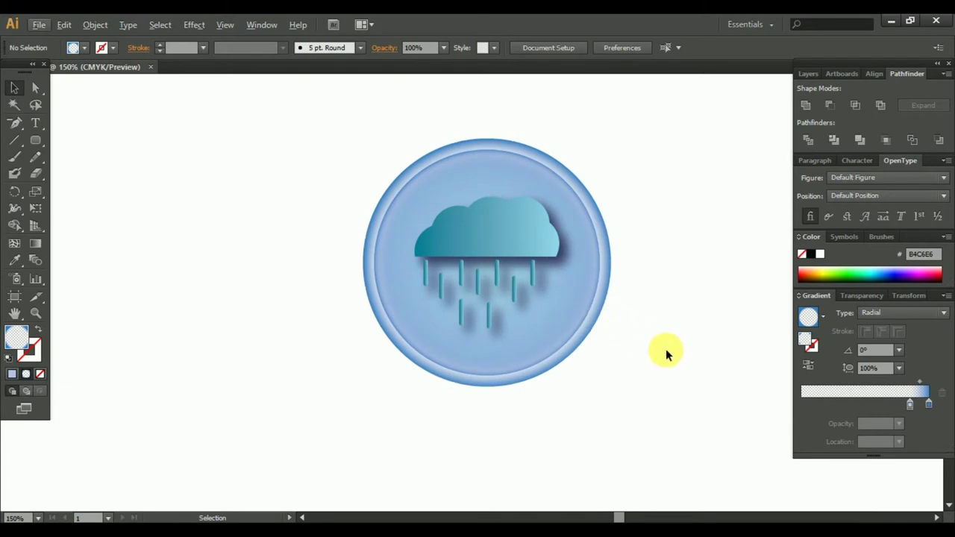
key("ctrl+minus")
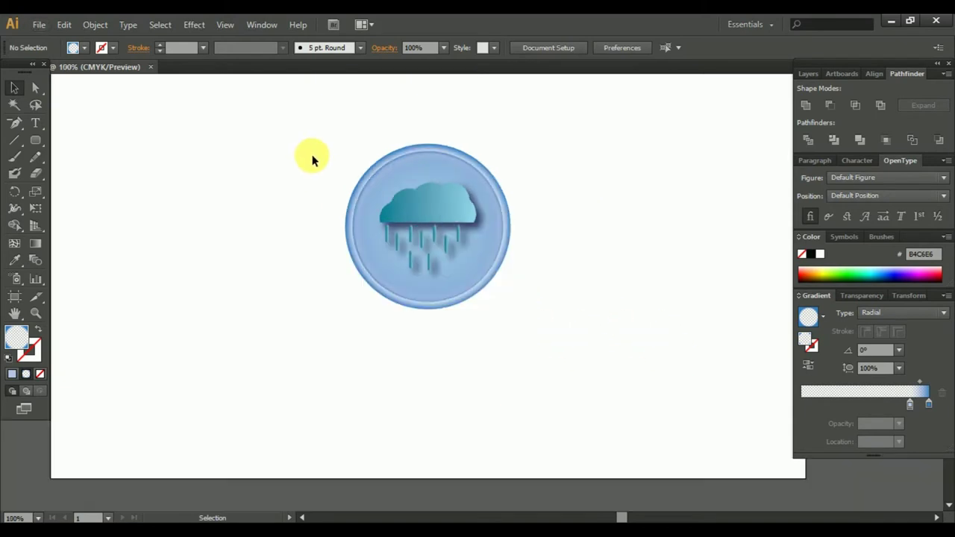
key("ctrl+minus")
key("ctrl+a")
left_click_drag(469, 288, 549, 317)
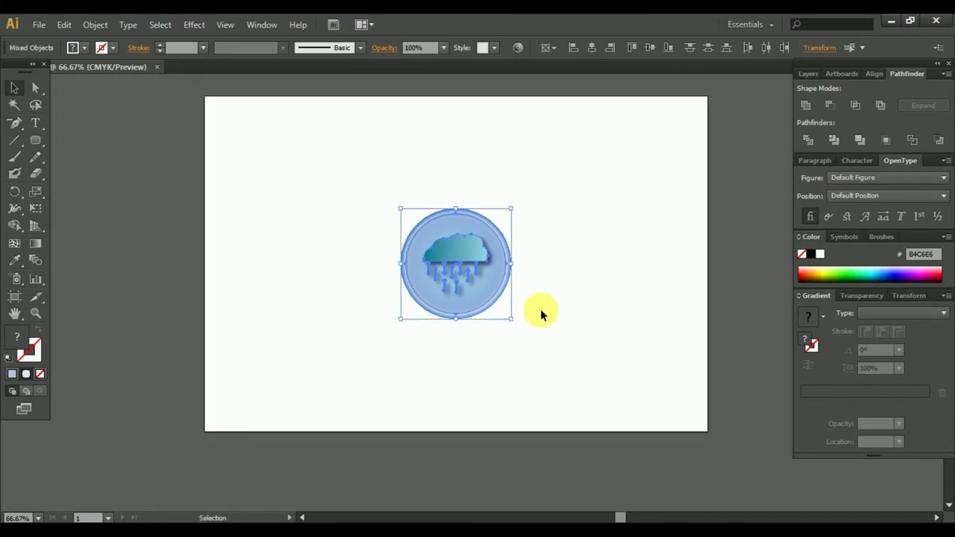
left_click_drag(373, 182, 509, 364)
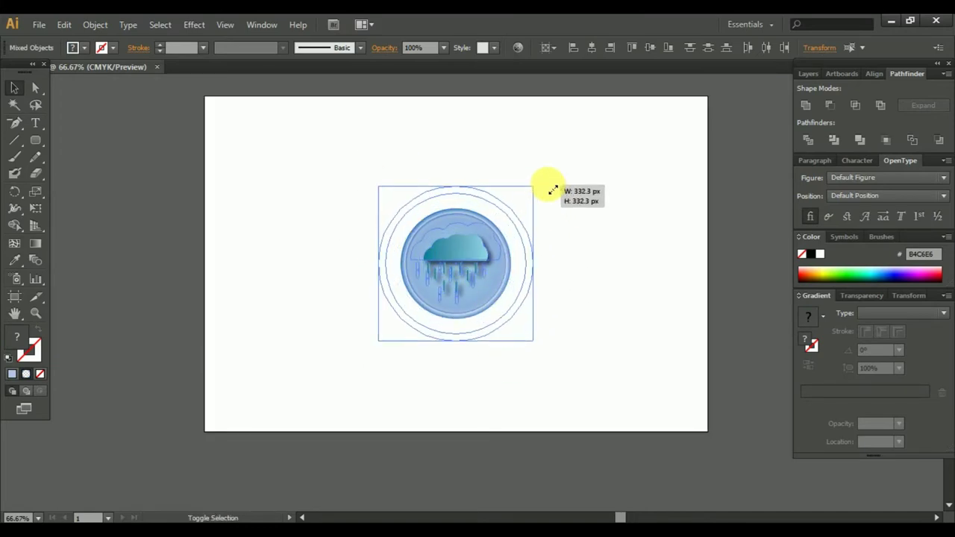
left_click_drag(518, 212, 589, 235)
left_click(588, 237)
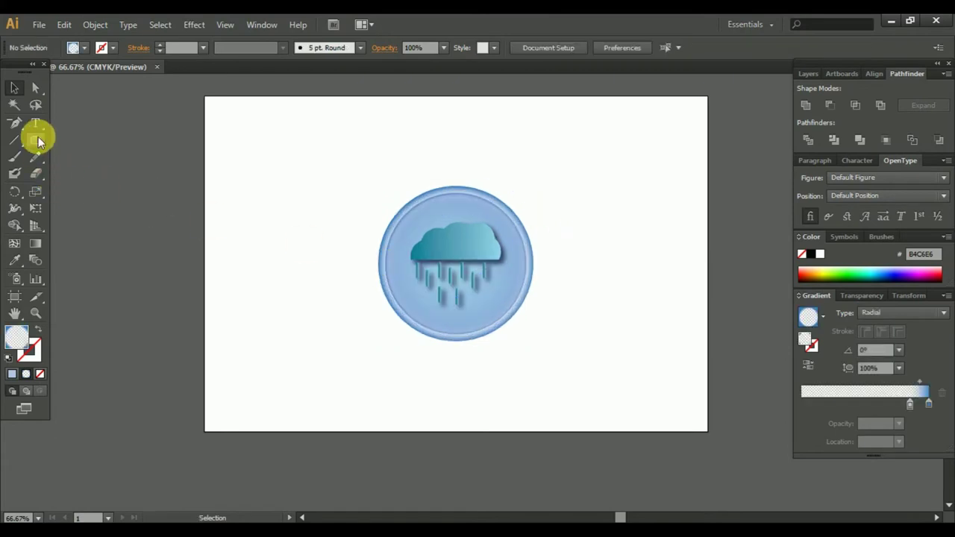
Step: Create a 1080 × 720 px rectangle with the Rectangle tool
left_click_drag(39, 142, 74, 138)
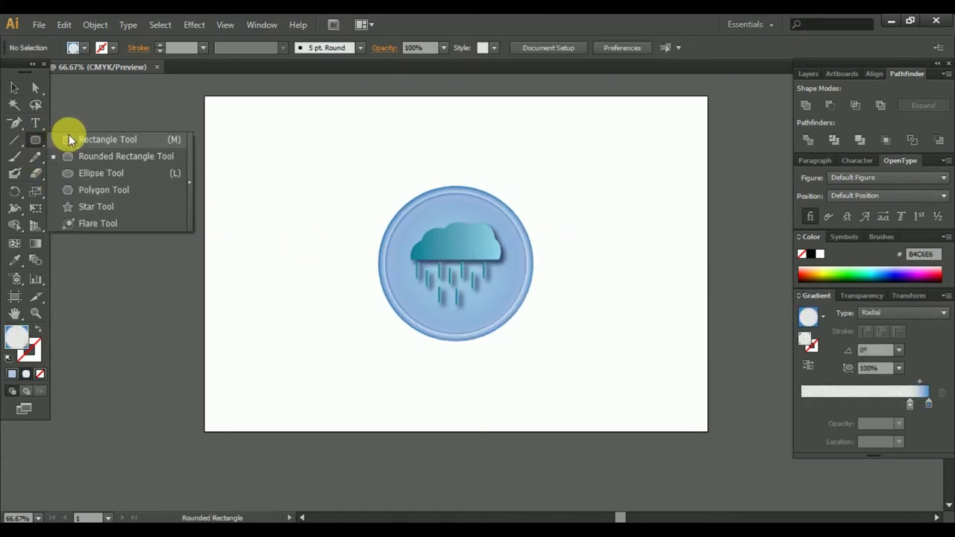
left_click(312, 156)
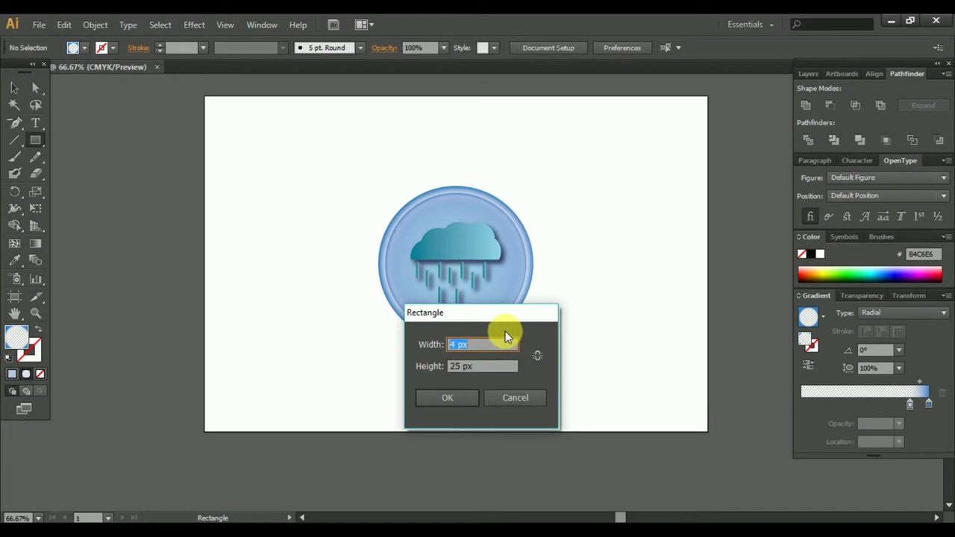
type("1080")
left_click_drag(477, 373, 418, 369)
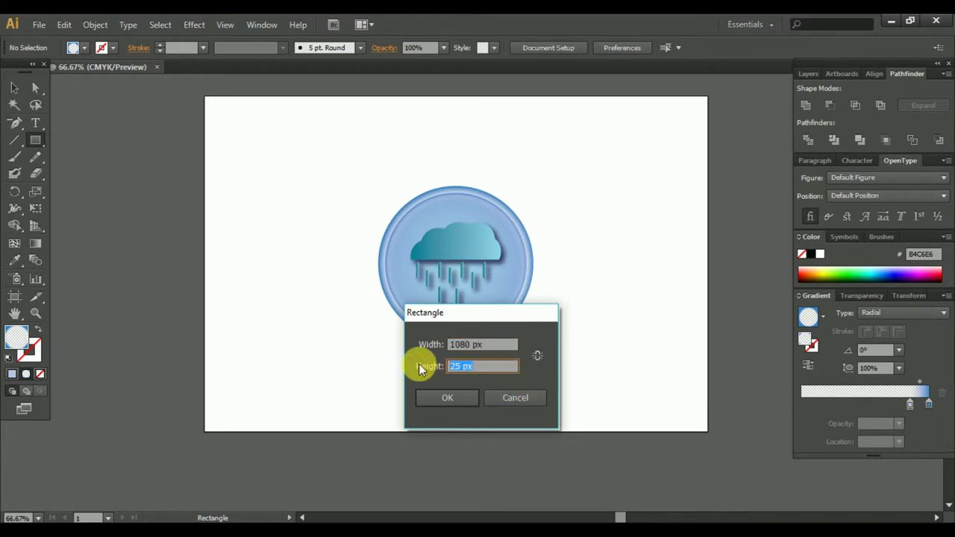
type("72")
left_click(443, 396)
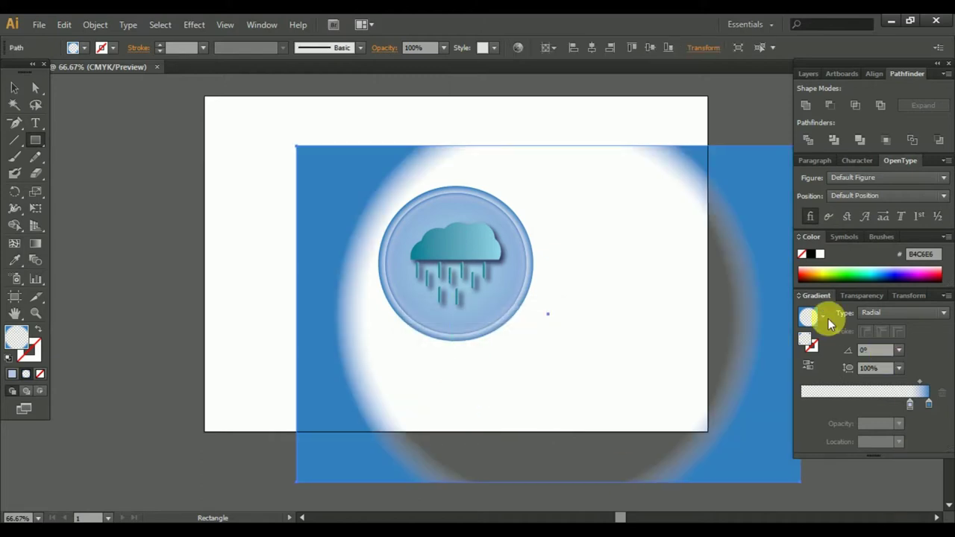
Step: Fill the rectangle with the Fading Sky gradient and move it over the artboard
left_click(824, 317)
left_click(750, 388)
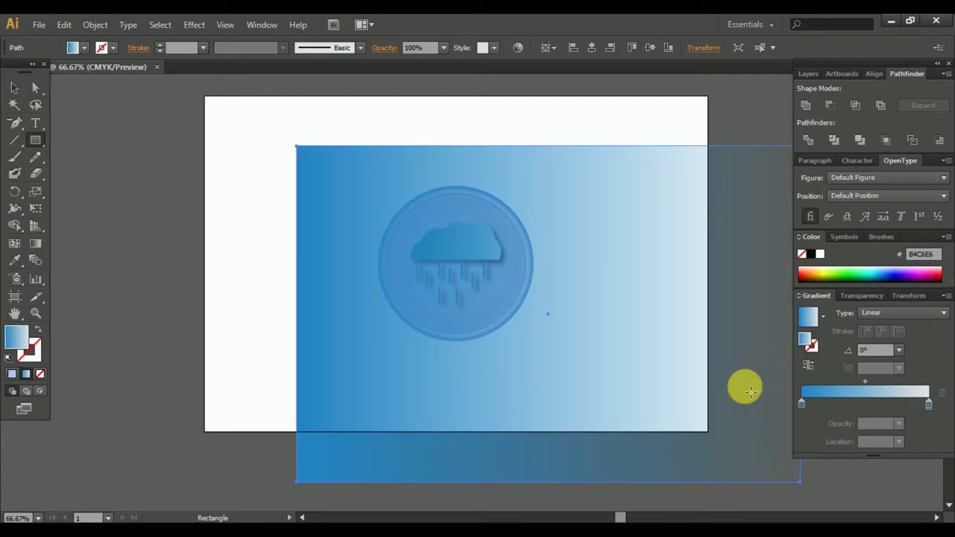
left_click(13, 87)
left_click_drag(359, 200, 267, 144)
Step: Send the rectangle behind the badge, align it to the artboard, and switch it to a solid fill
right_click(269, 147)
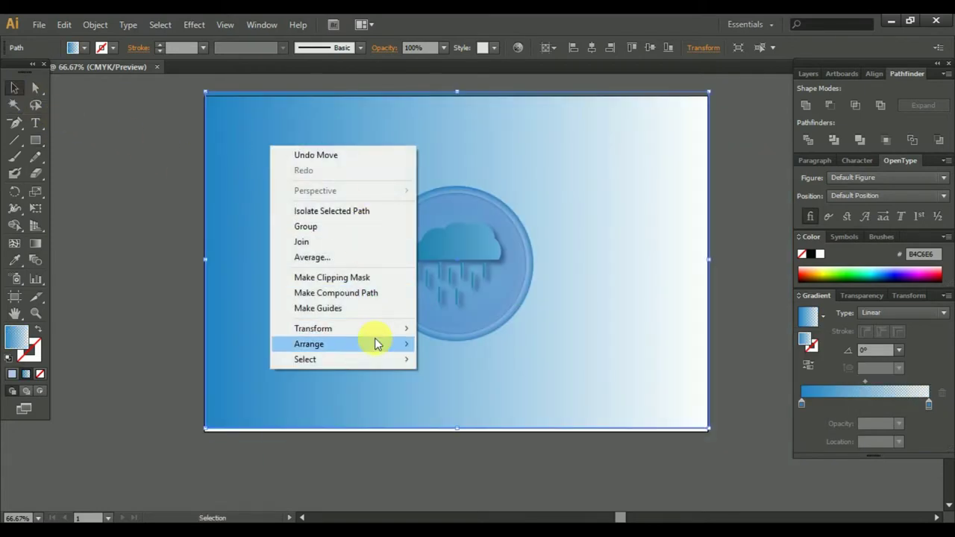
mouse_move(309, 344)
left_click(478, 390)
left_click_drag(350, 376, 351, 381)
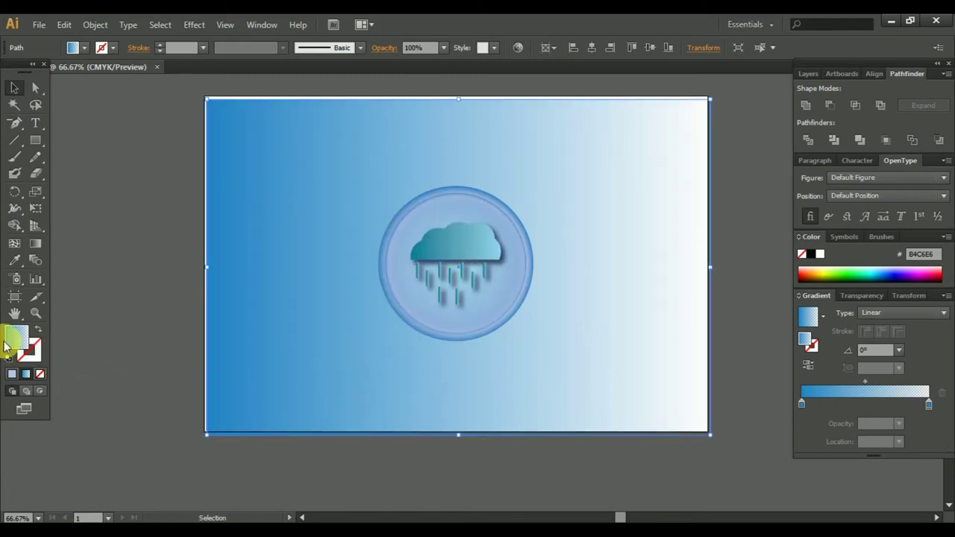
left_click(12, 374)
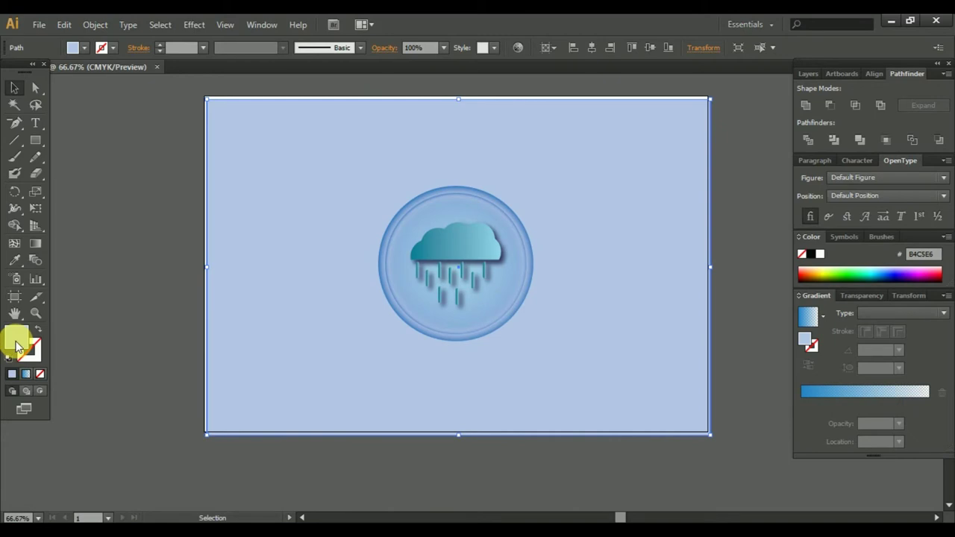
Step: Set the rectangle's fill to a very dark navy (000F26) in the Color Picker
double_click(16, 346)
left_click_drag(309, 247, 293, 245)
left_click(625, 191)
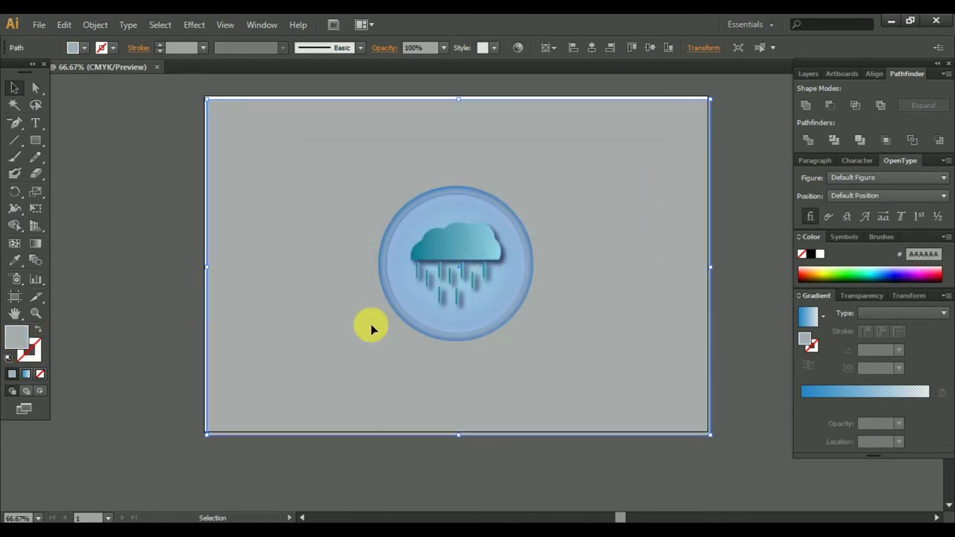
double_click(20, 340)
mouse_move(313, 316)
left_mouse_down()
mouse_move(349, 306)
mouse_move(368, 331)
mouse_move(438, 324)
left_mouse_up()
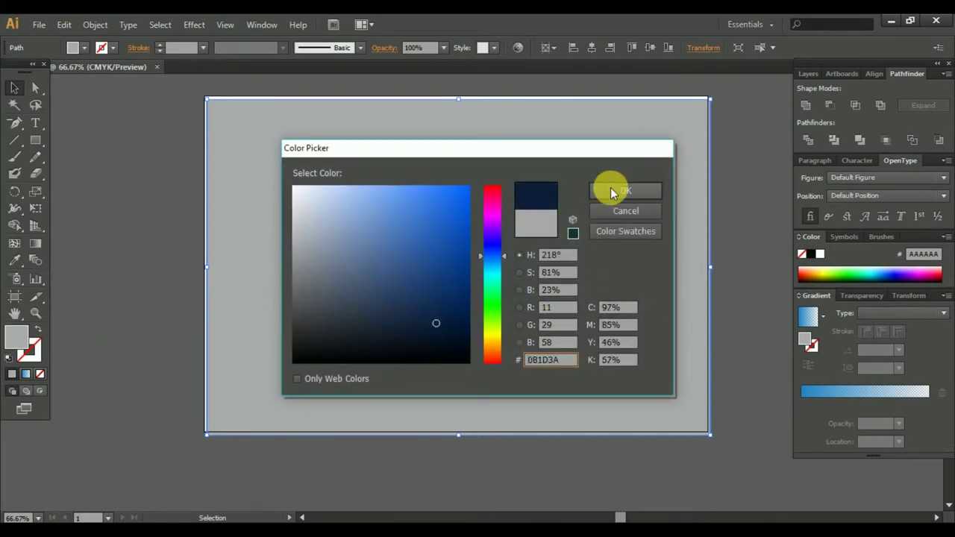
left_click(626, 191)
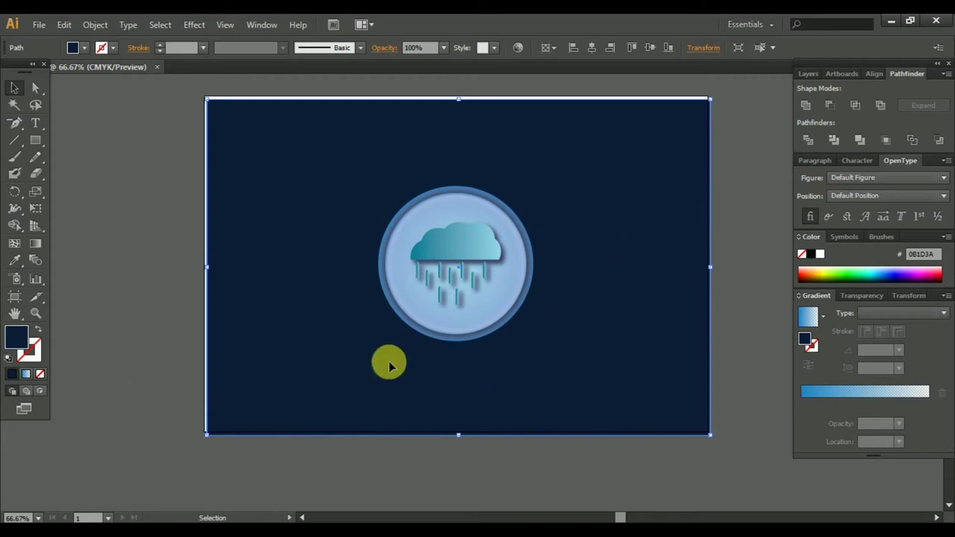
double_click(17, 337)
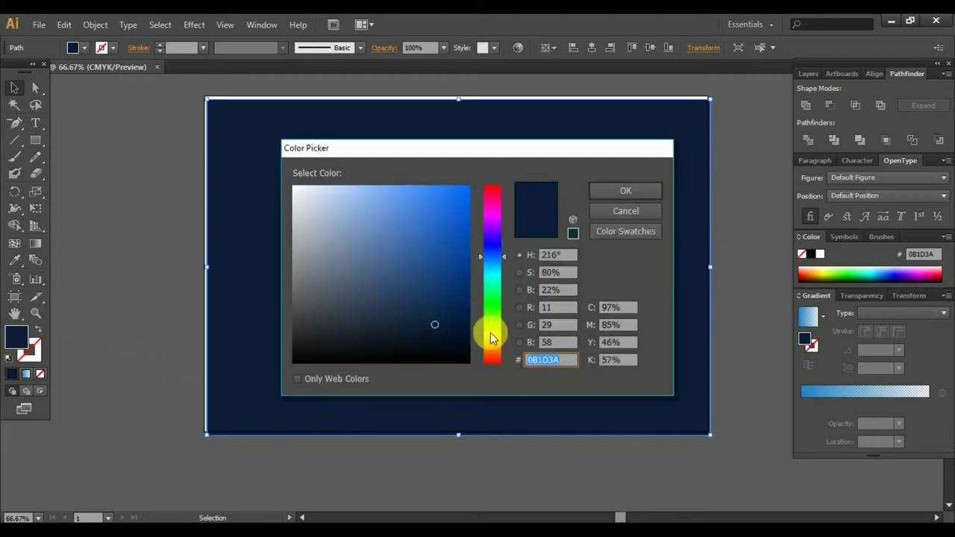
left_click(469, 337)
left_click(625, 192)
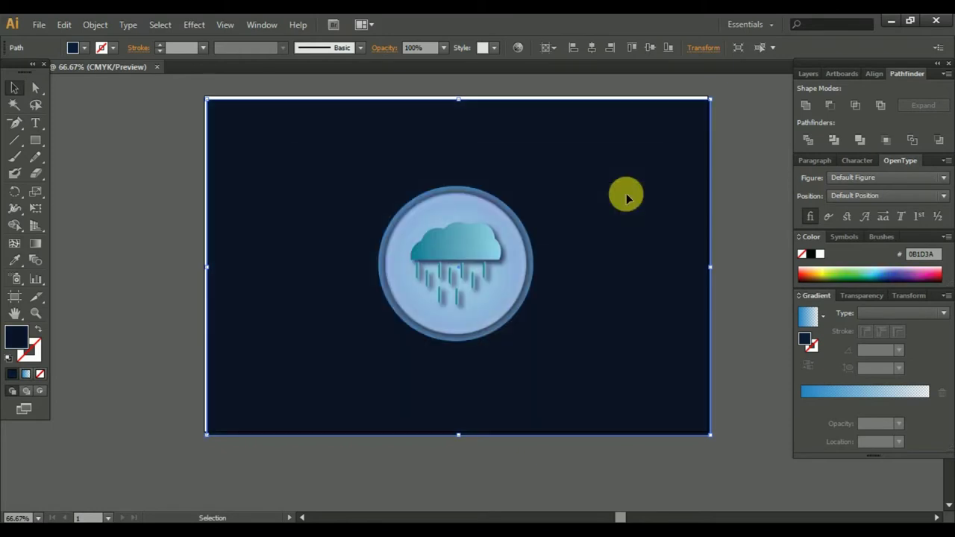
left_click(750, 286)
Step: Group the badge's parts and move the dark rectangle back behind it
left_click_drag(104, 101, 556, 441)
left_click(556, 441)
left_click_drag(612, 407, 239, 419)
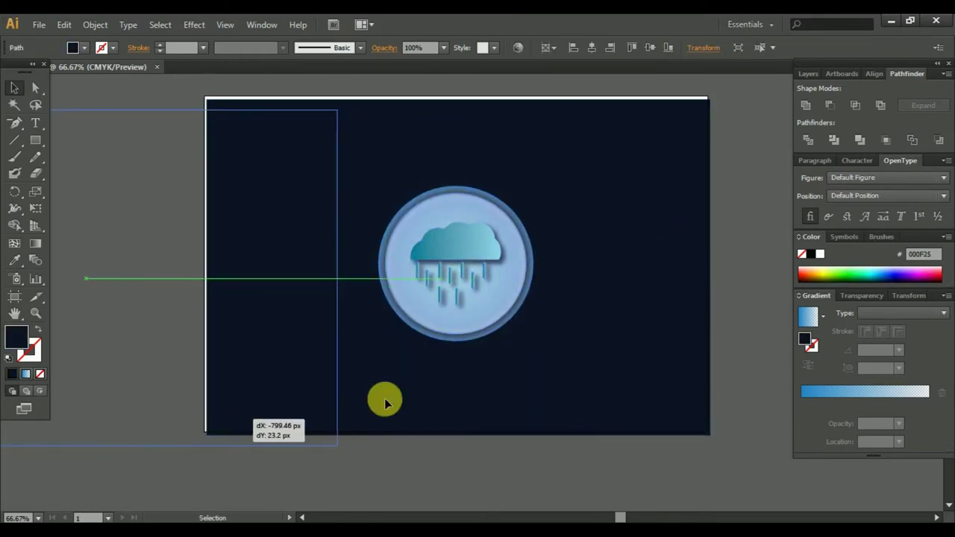
left_click_drag(550, 398, 416, 162)
right_click(464, 245)
left_click(514, 319)
left_click_drag(229, 311, 522, 305)
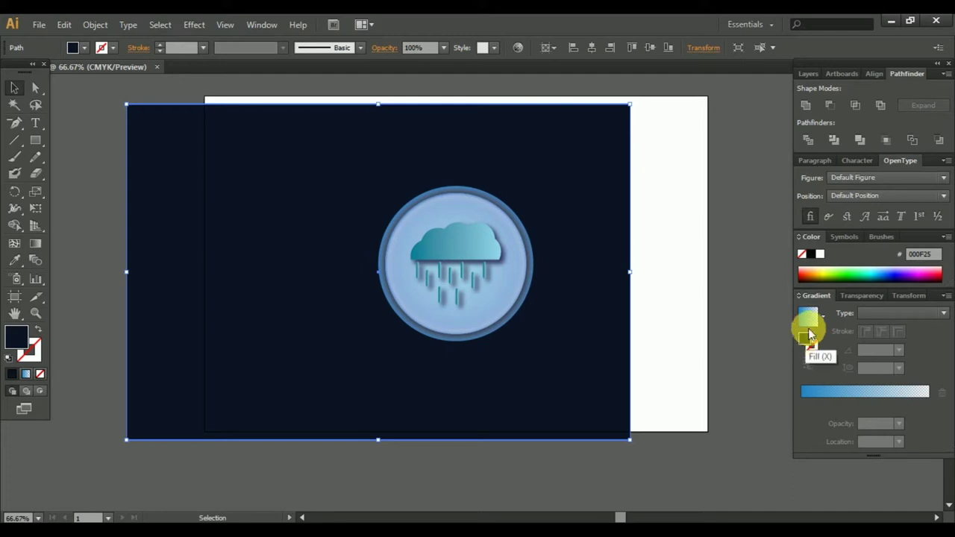
Step: Give the background a gradient with a dark purple left stop and an opaque navy right stop
left_click(809, 316)
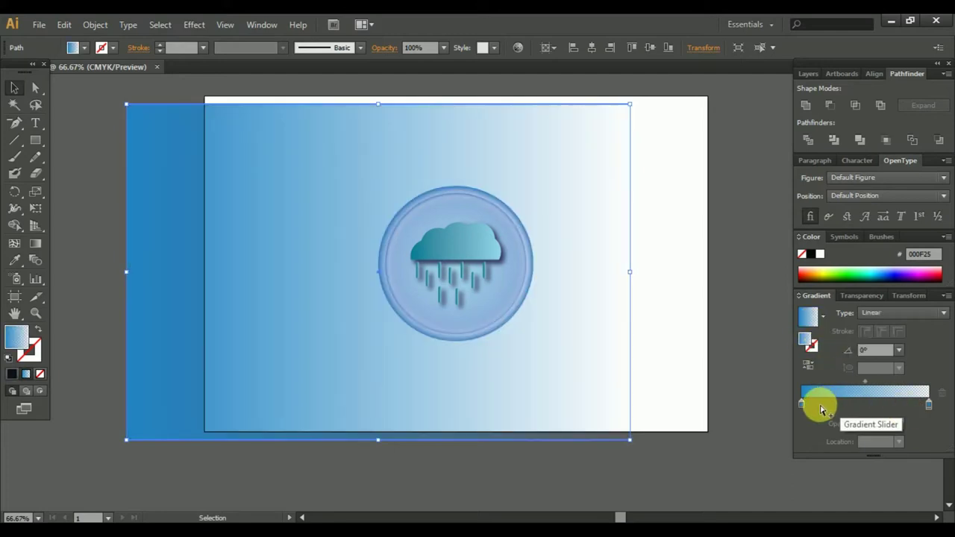
left_click(802, 404)
left_click(901, 277)
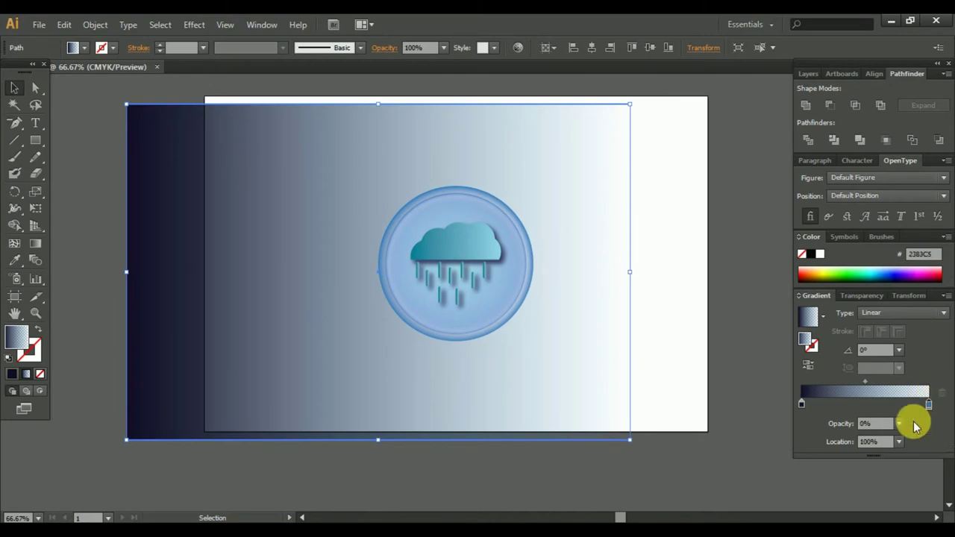
left_click(900, 424)
left_click(915, 409)
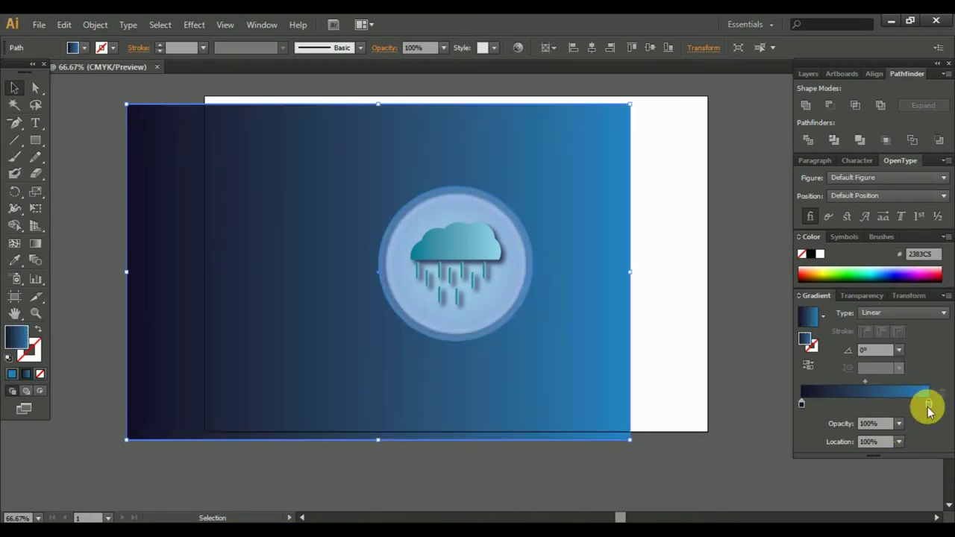
double_click(929, 404)
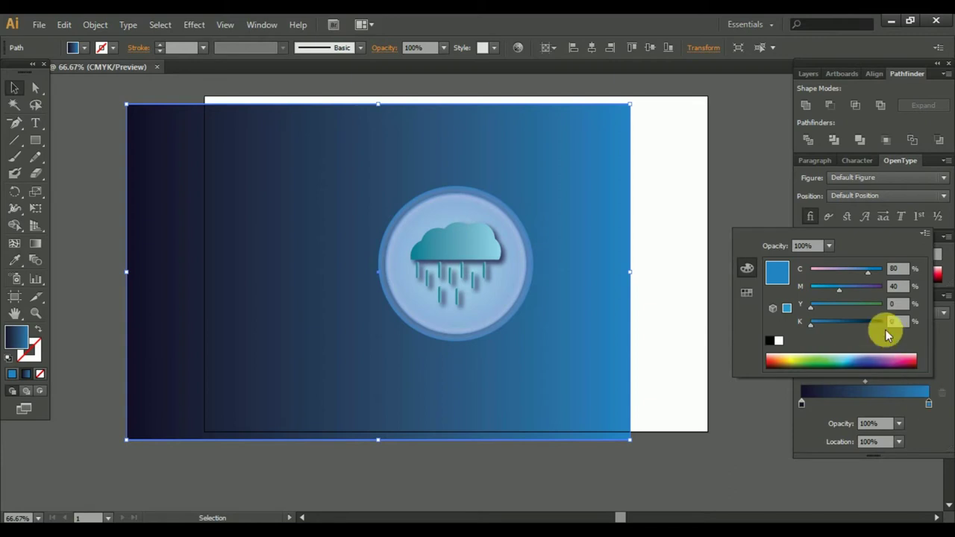
type("100")
key("Return")
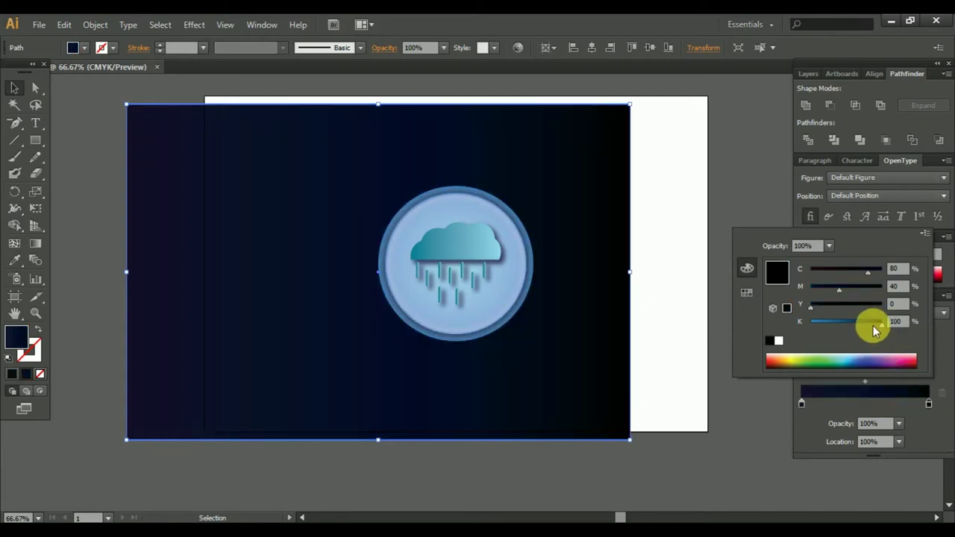
left_click(875, 323)
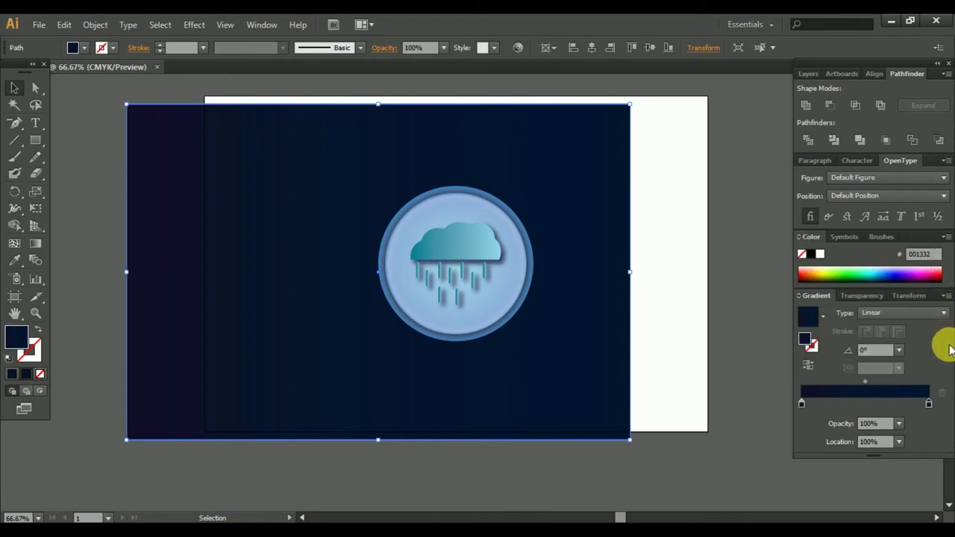
Step: Make the background gradient radial, drop the extra stop, and centre it on the artboard
left_click(802, 403)
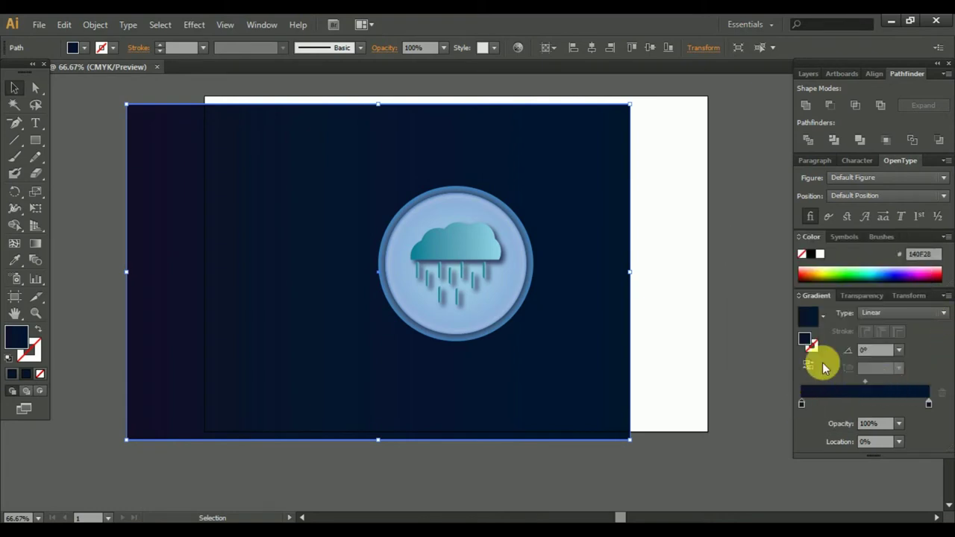
left_click(866, 313)
left_click(875, 337)
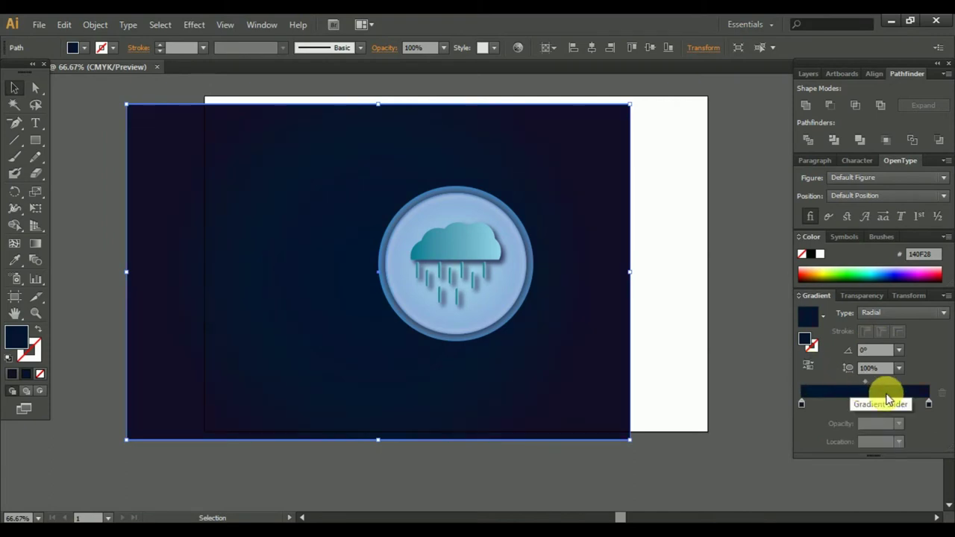
left_click(873, 404)
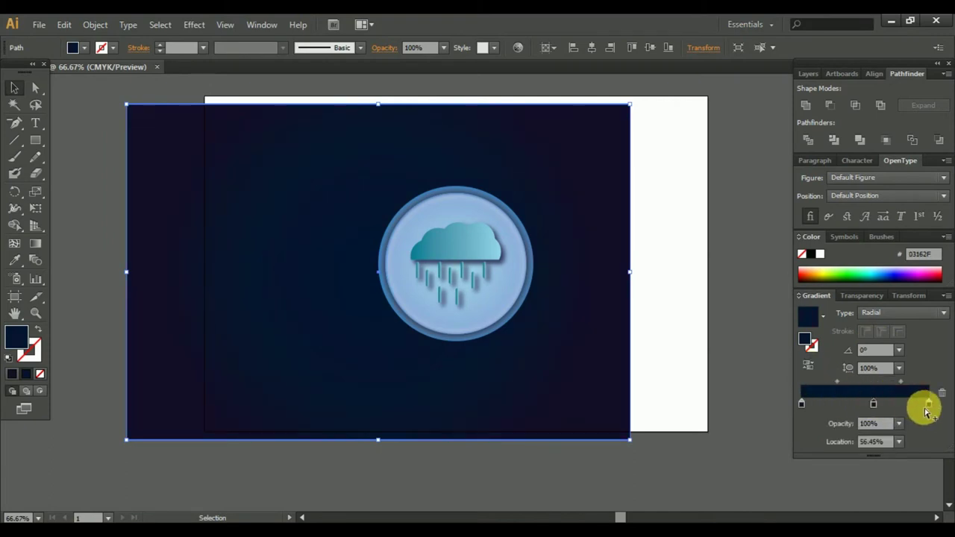
left_click_drag(929, 407, 931, 461)
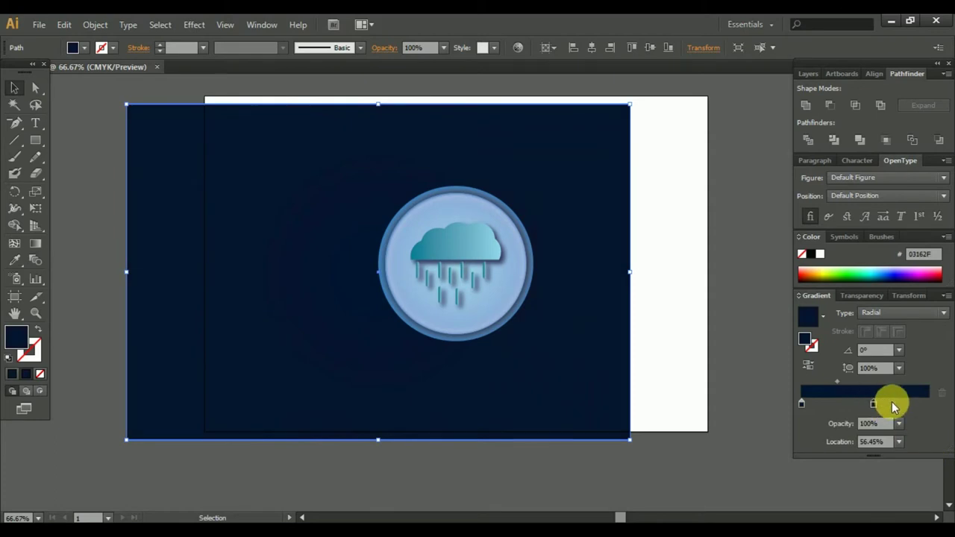
left_click_drag(585, 360, 638, 355)
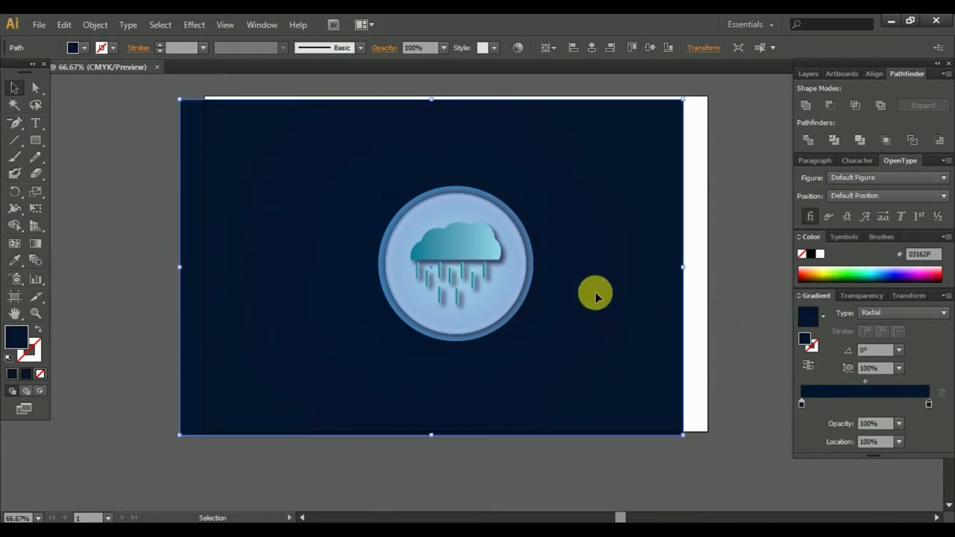
left_click(592, 47)
left_click(650, 47)
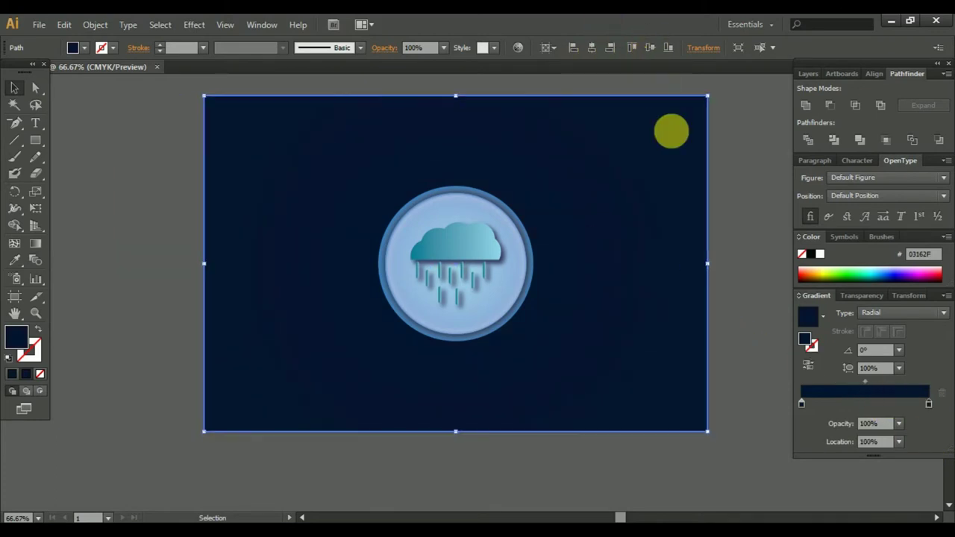
Step: Pick up the cloud's teal gradient from inside the icon group, then exit isolation mode
left_click(758, 242)
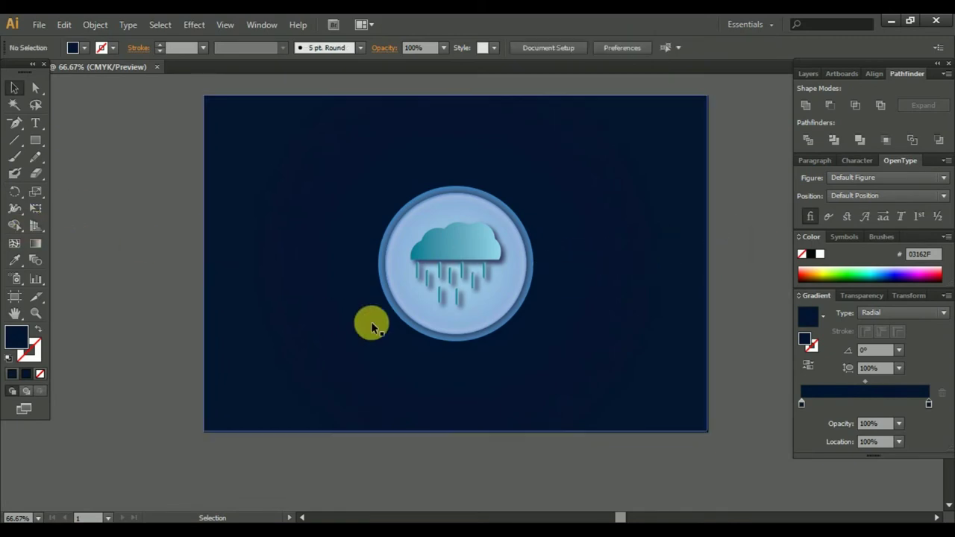
left_click(371, 321, "ctrl")
left_click(405, 294, "ctrl+alt")
left_click_drag(395, 299, 521, 346)
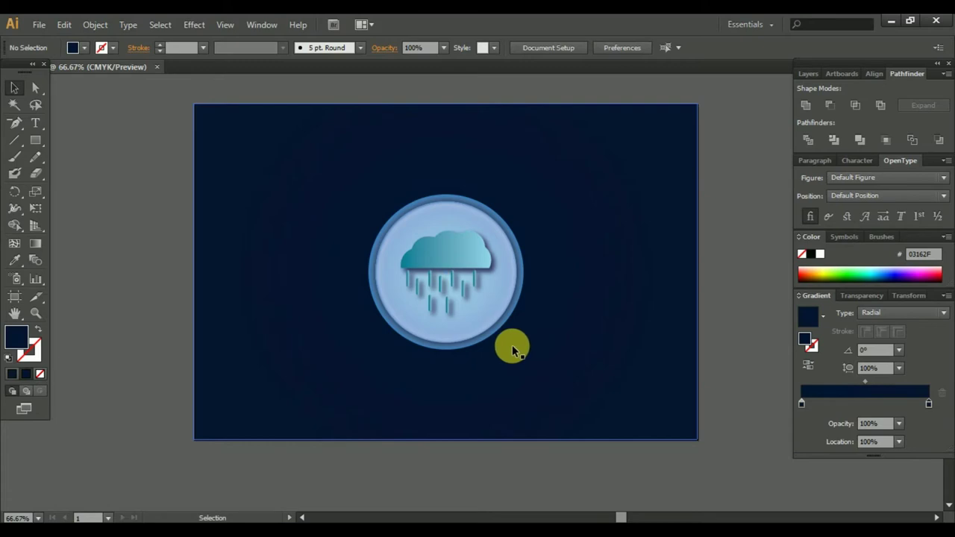
left_click(440, 252)
double_click(441, 252)
left_click(446, 253)
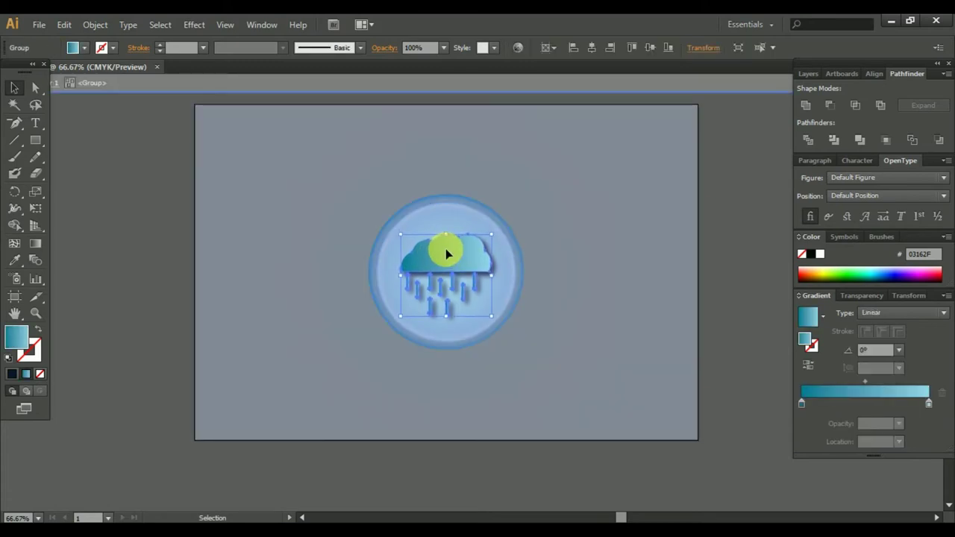
double_click(163, 251)
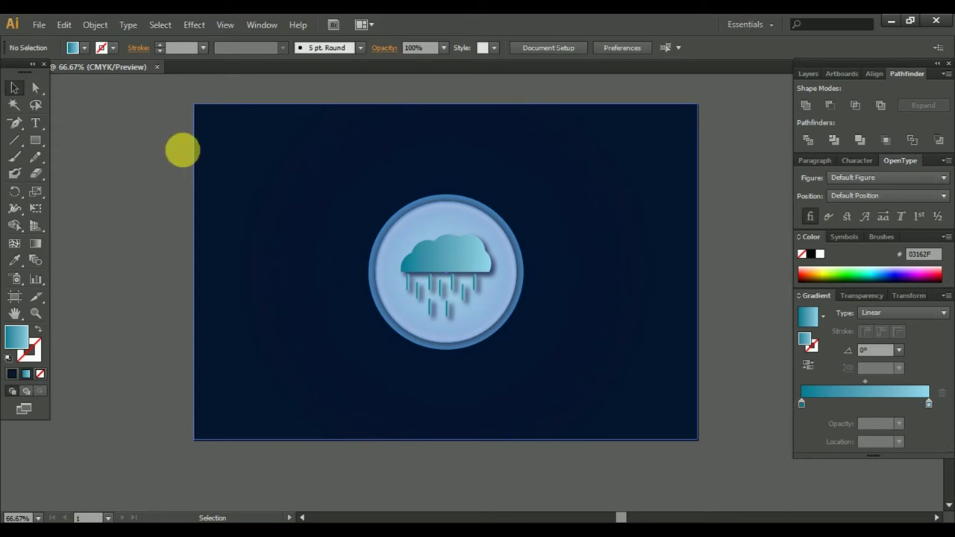
Step: Draw a large circle over the badge and centre it horizontally and vertically on the artboard
left_click_drag(35, 139, 96, 175)
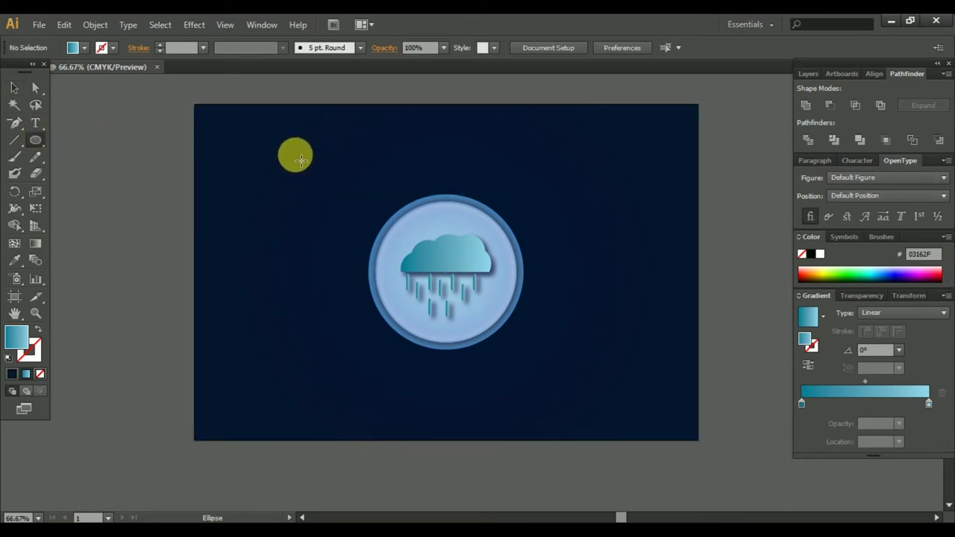
left_click_drag(296, 155, 439, 299)
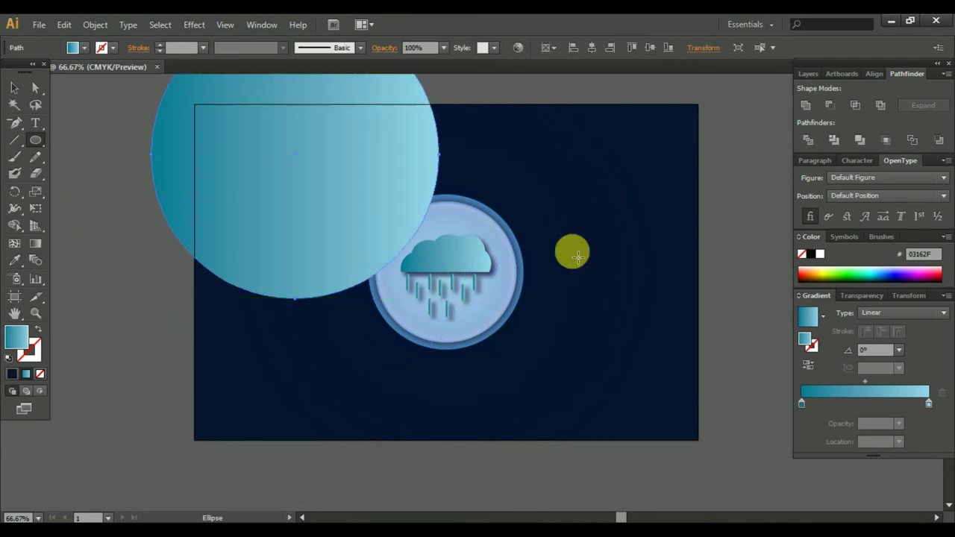
left_click(872, 74)
left_click(832, 105)
left_click(916, 105)
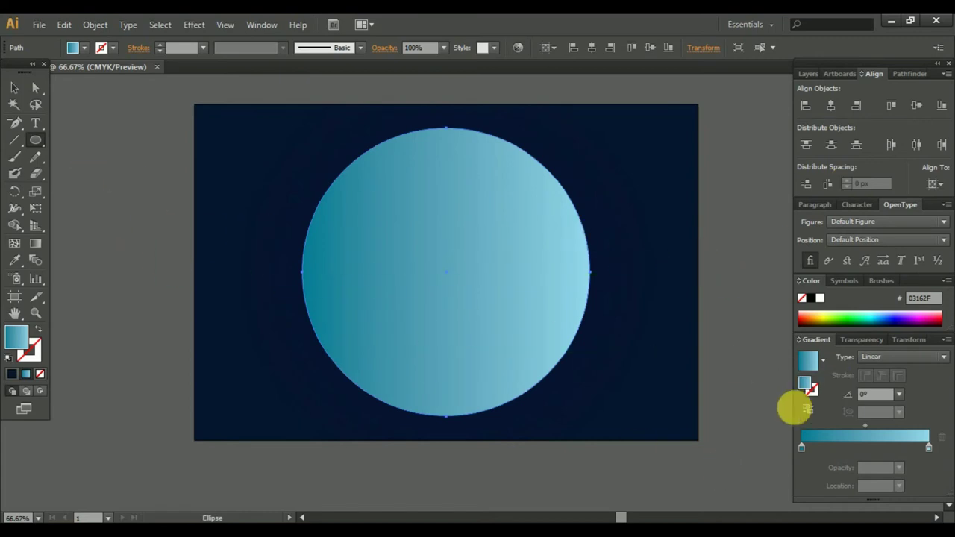
Step: Give the circle a reversed radial gradient with the centre stop at 0% opacity
left_click(916, 358)
left_click(910, 384)
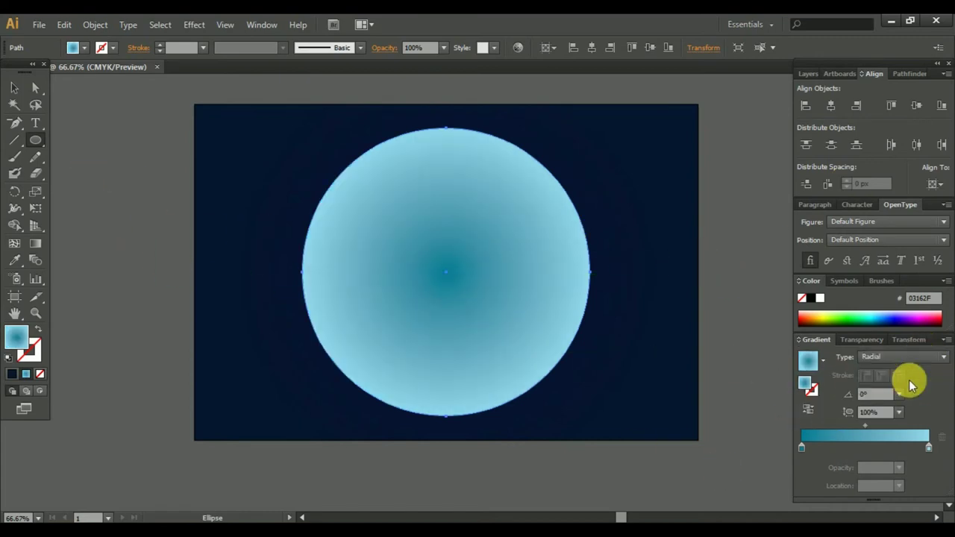
left_click(810, 409)
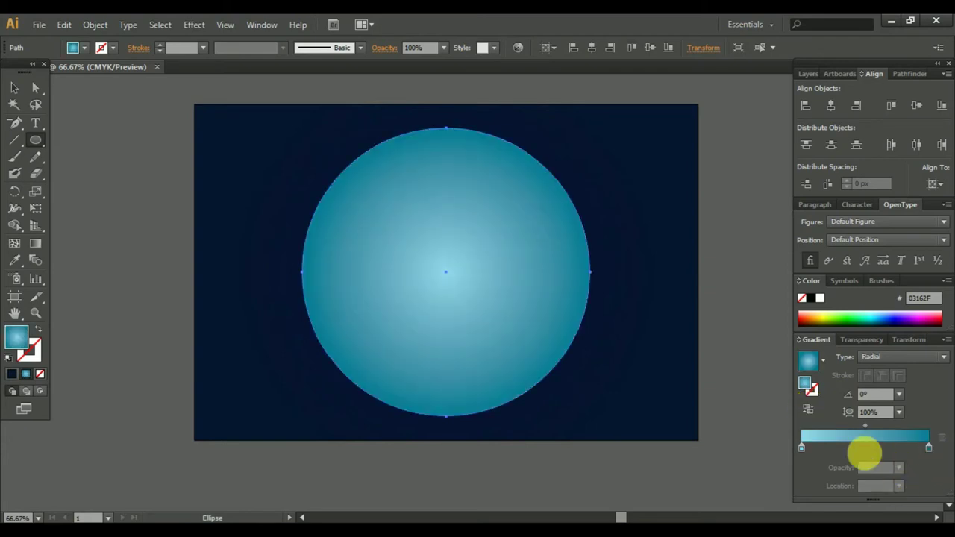
left_click(802, 448)
left_click(900, 468)
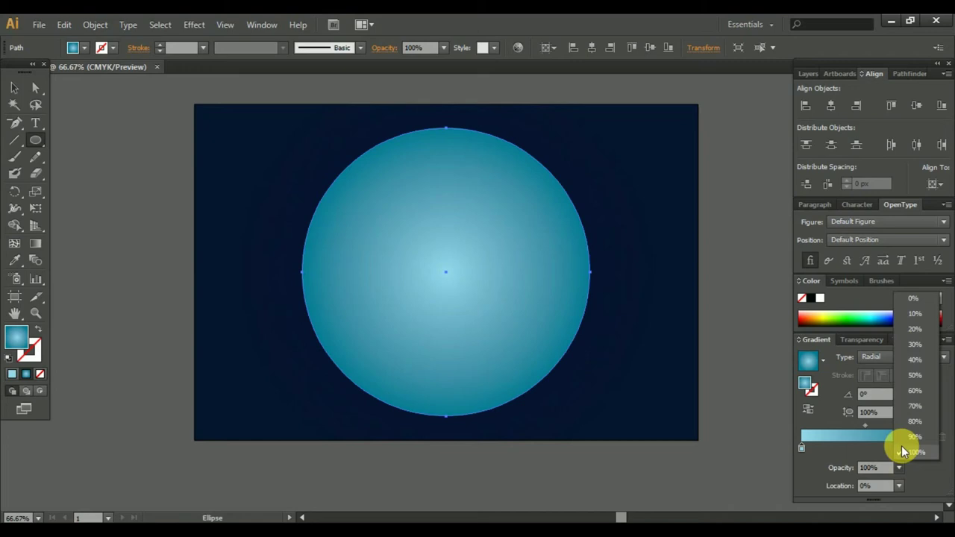
left_click(914, 305)
Step: Send the teal gradient circle backward behind the cloud badge, undoing an accidental background move
left_click(14, 88)
right_click(427, 167)
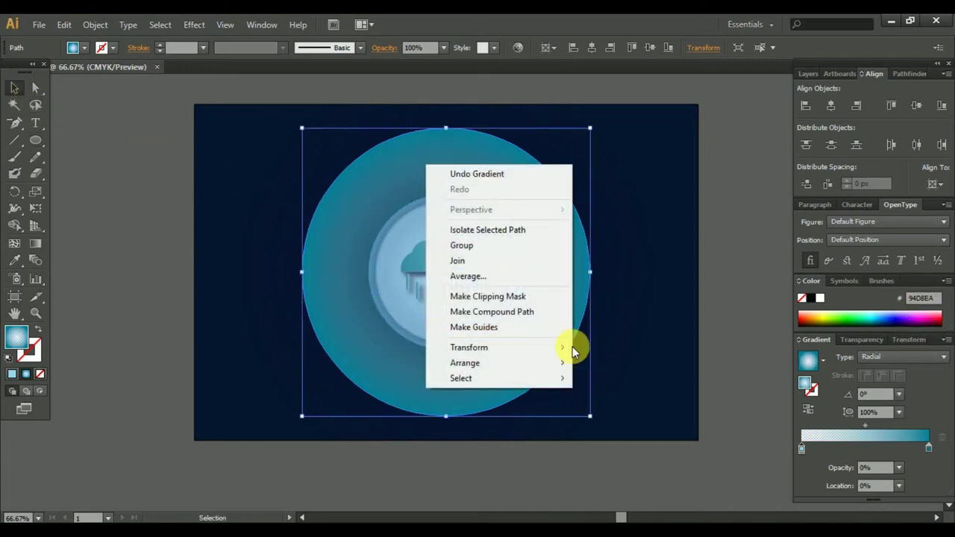
left_click(649, 322)
left_click_drag(657, 329, 282, 341)
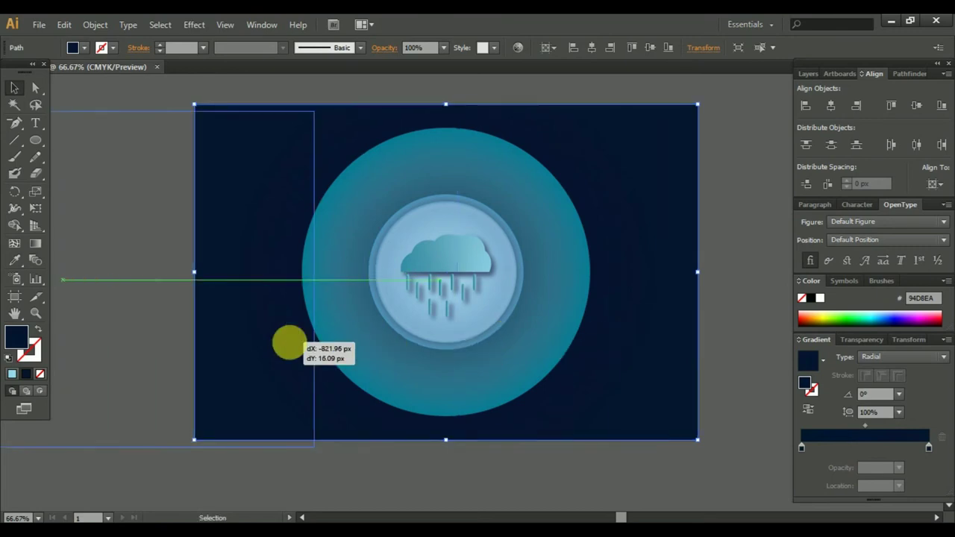
key("ctrl+z")
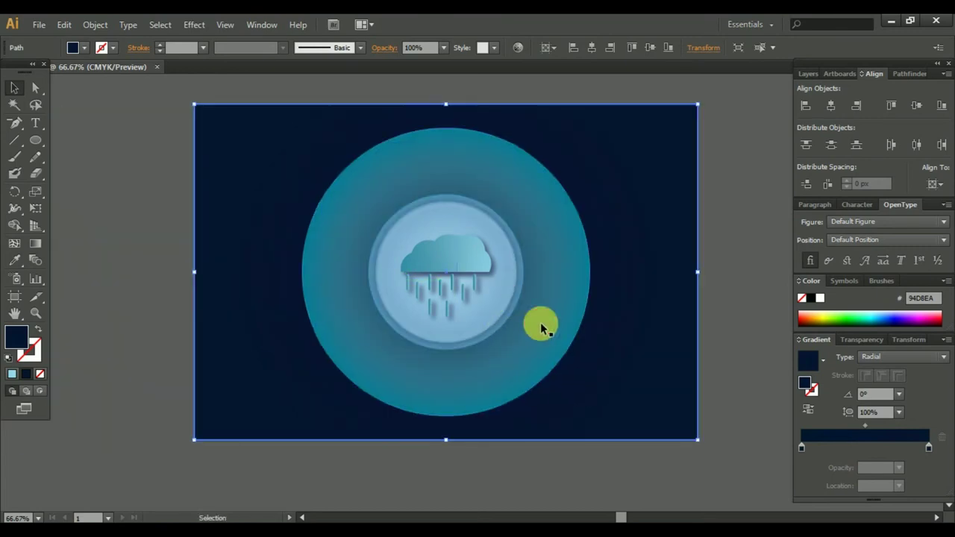
left_click(540, 323)
right_click(541, 323)
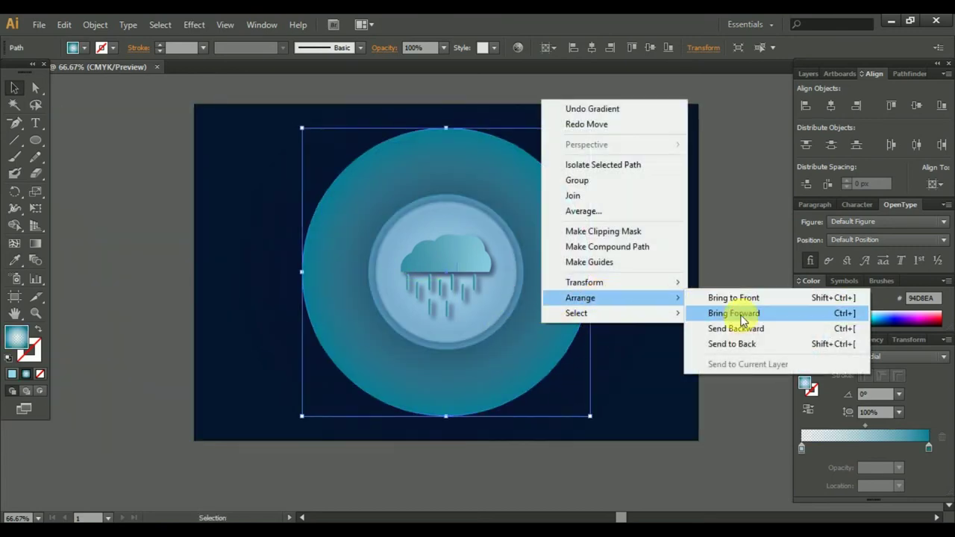
left_click(746, 343)
left_click(758, 336)
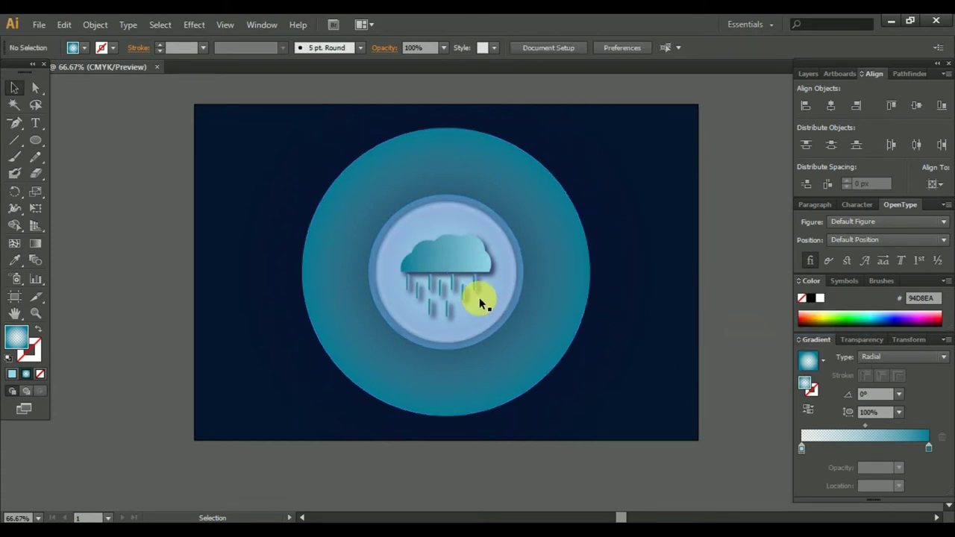
left_click(481, 297)
left_click(563, 288)
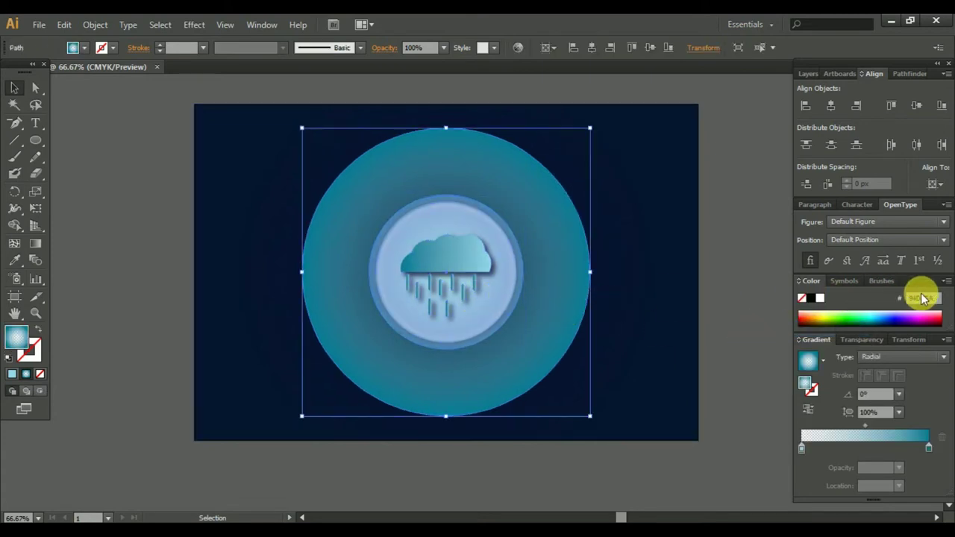
Step: Set the glow circle's opacity to 10% in the Transparency panel
left_click(866, 340)
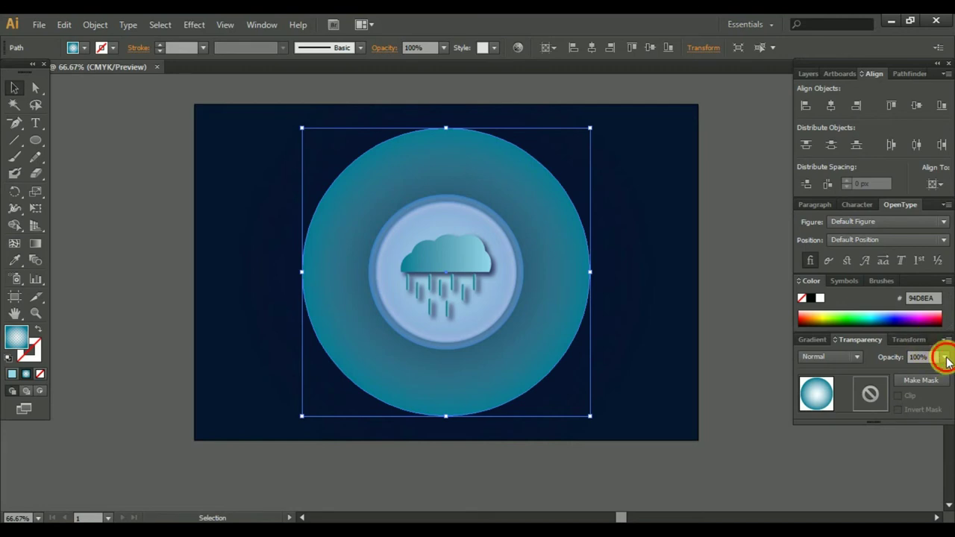
left_click(946, 362)
left_click(926, 209)
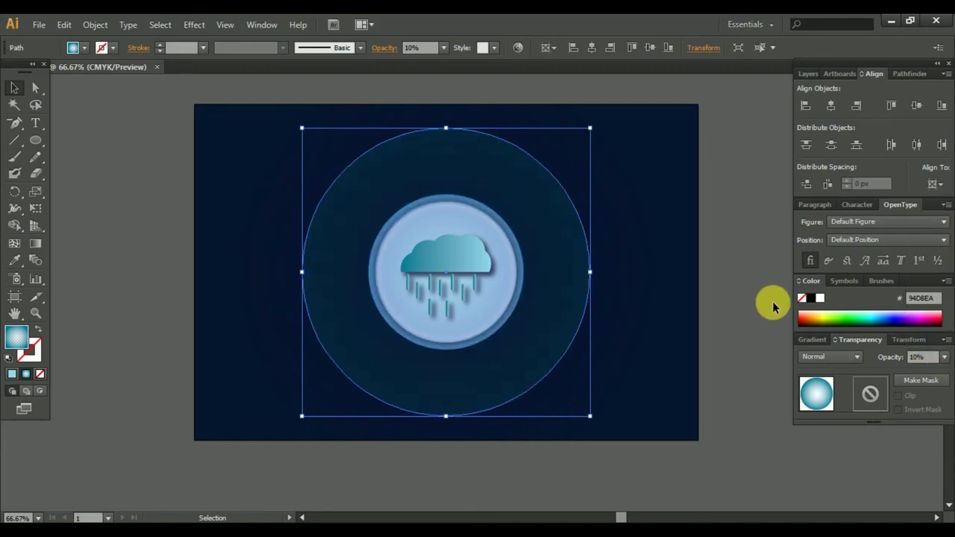
left_click(713, 323)
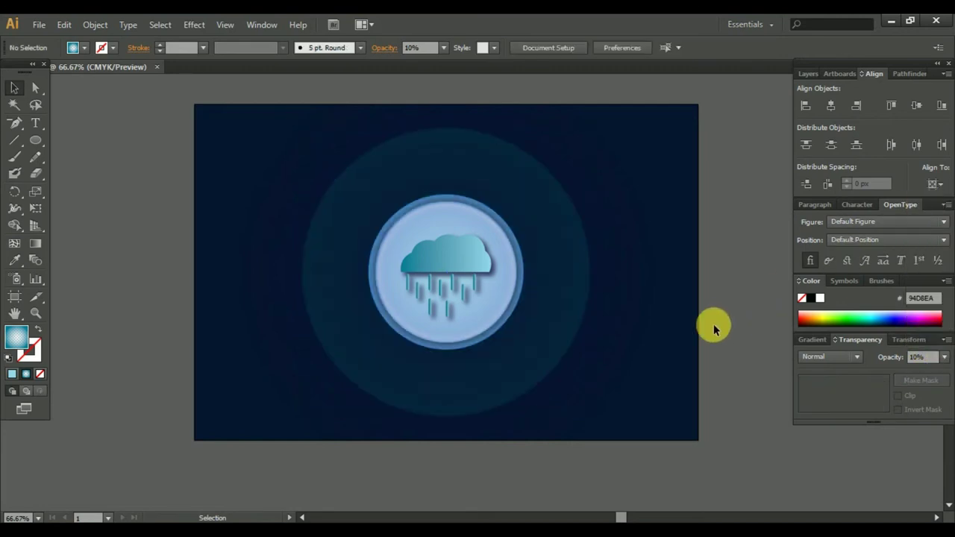
Step: Scale the glow circle down evenly to about 491.55 px around the badge
left_click(586, 262)
left_click_drag(590, 129, 564, 158)
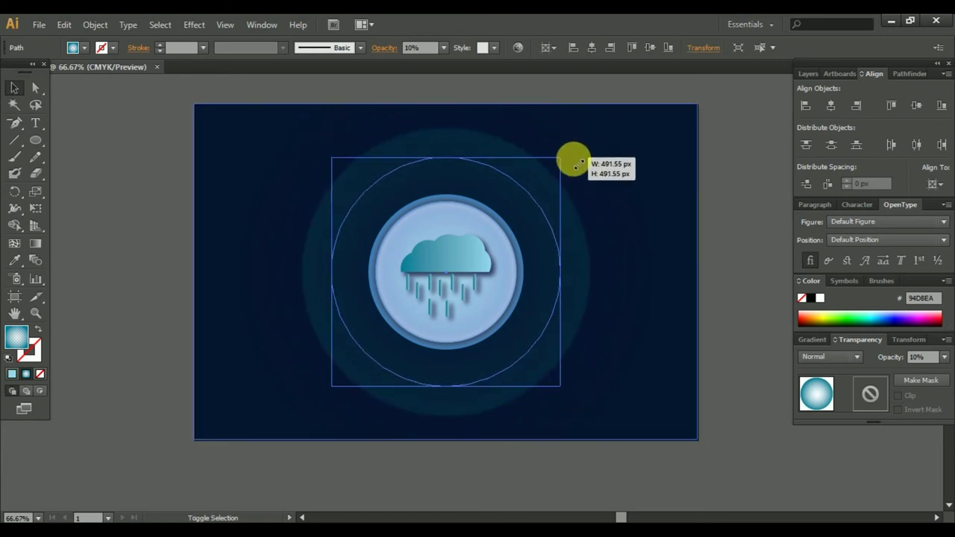
left_click(705, 312)
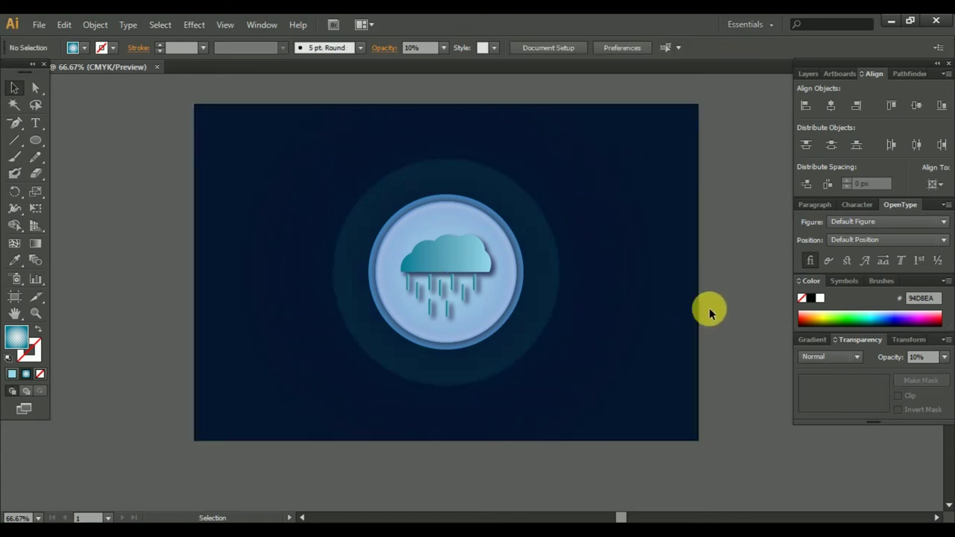
left_click(522, 337)
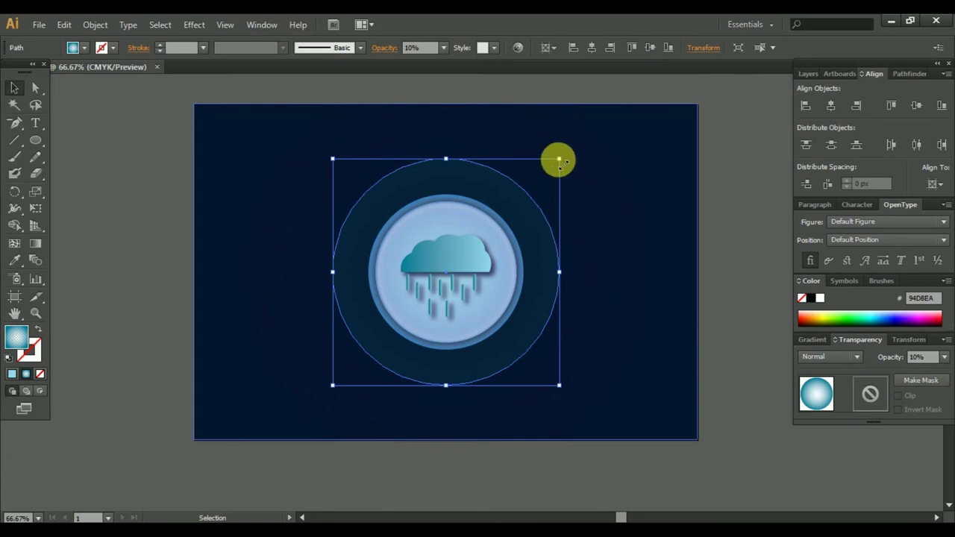
left_click(91, 27)
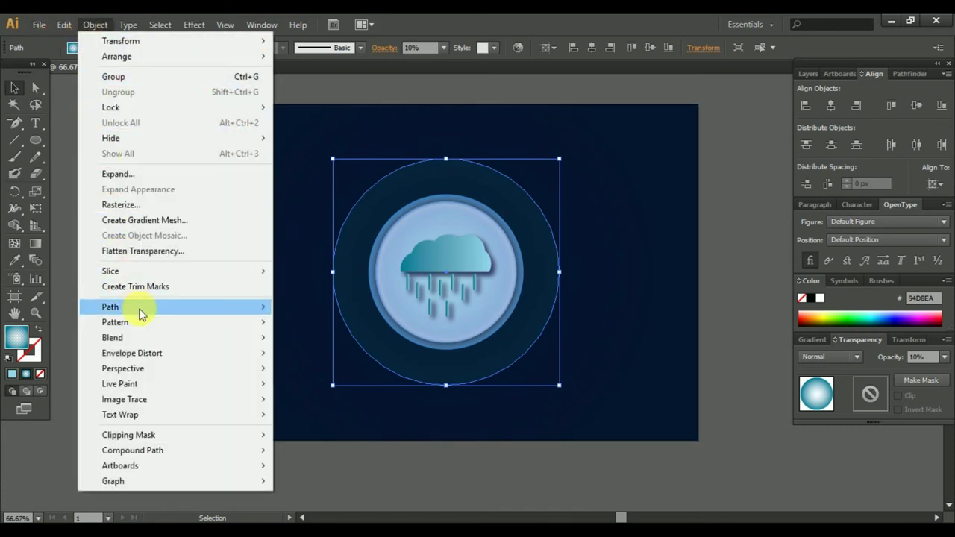
mouse_move(64, 25)
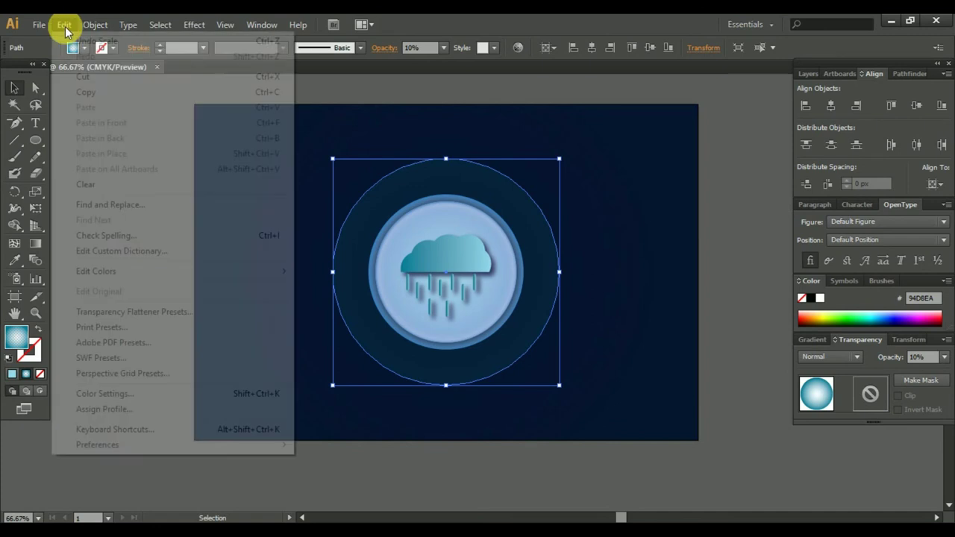
Step: Copy the glow circle and paste the copy in back
left_click(86, 91)
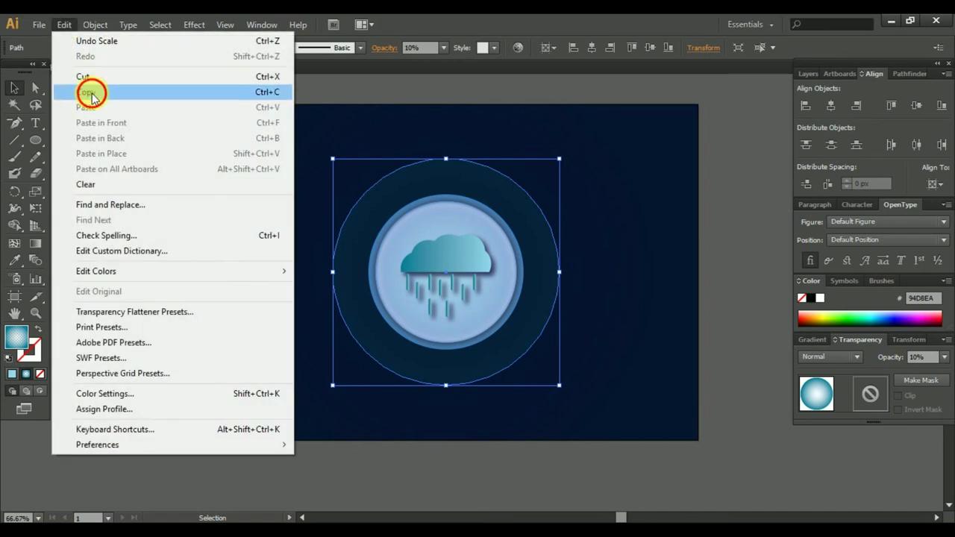
left_click(64, 24)
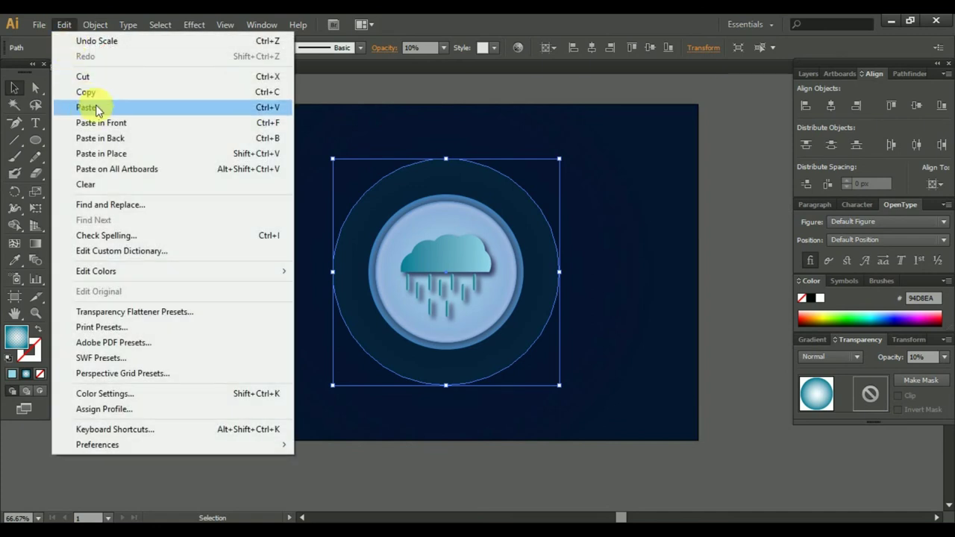
left_click(140, 140)
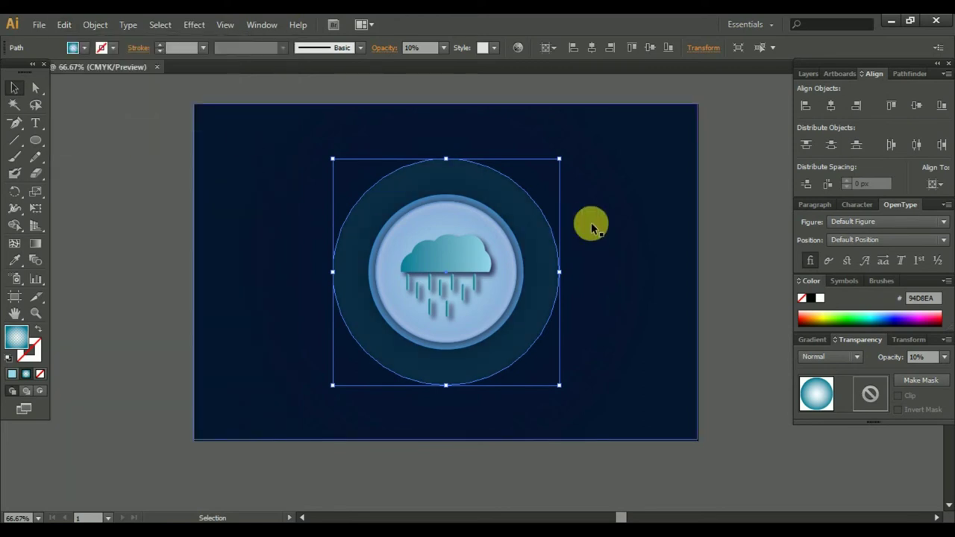
left_click(572, 241)
left_click(546, 213)
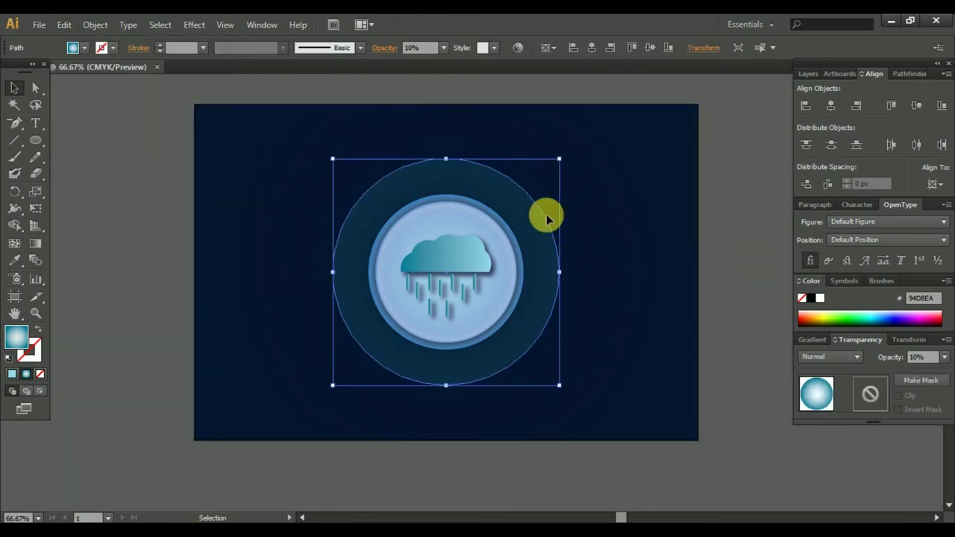
Step: Enlarge the pasted copy to about 584.55 px as a wider outer ring
left_click_drag(560, 160, 586, 134)
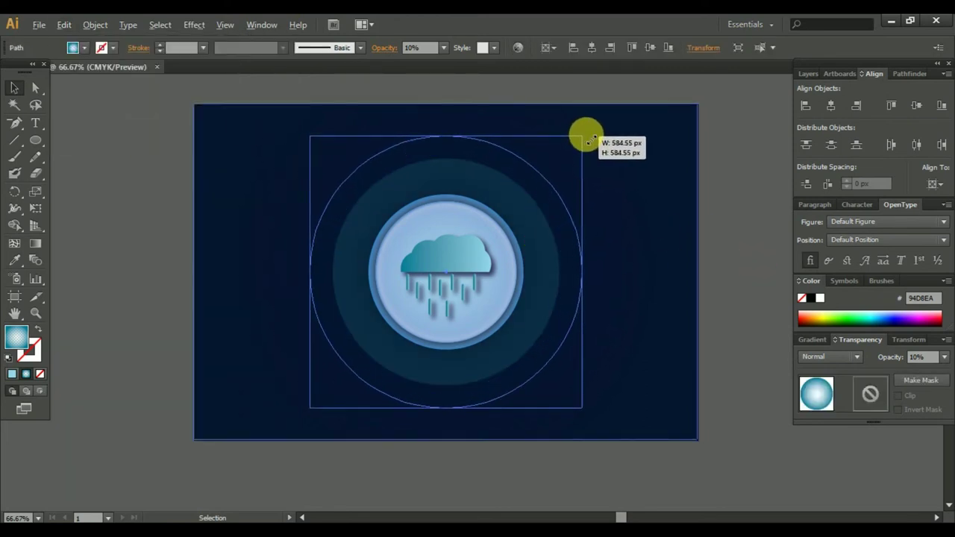
left_click(749, 258)
left_click(576, 234)
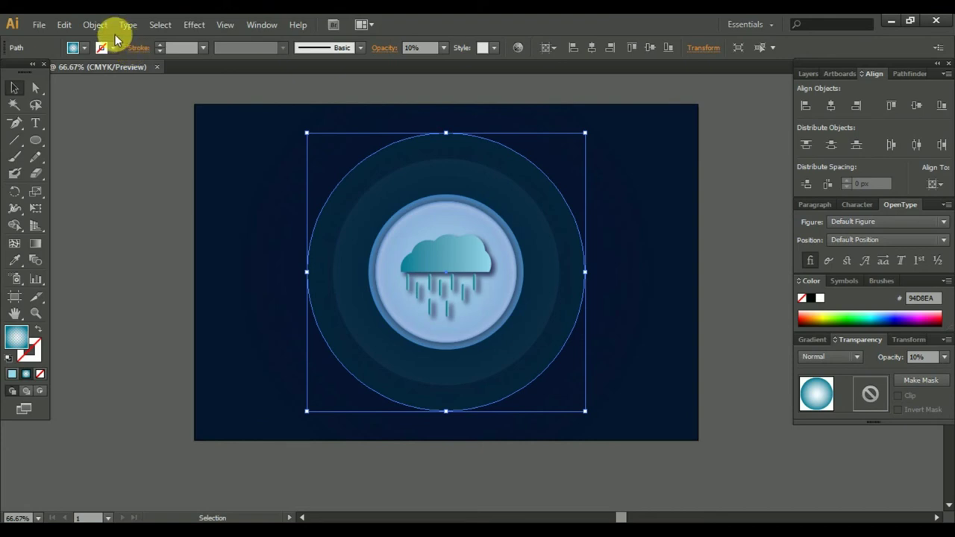
left_click(94, 25)
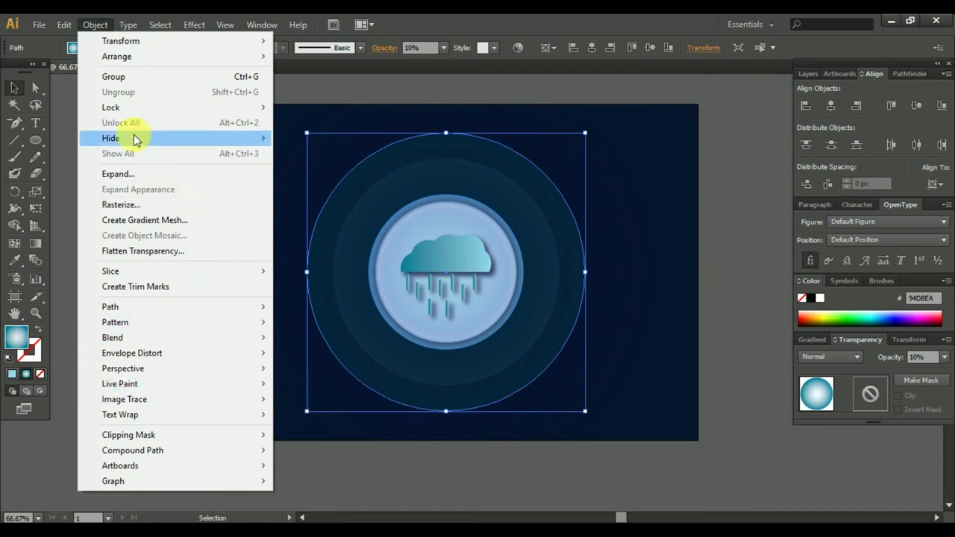
Step: Copy and paste the outer ring, centring the new copy horizontally and vertically
mouse_move(111, 138)
left_click(92, 91)
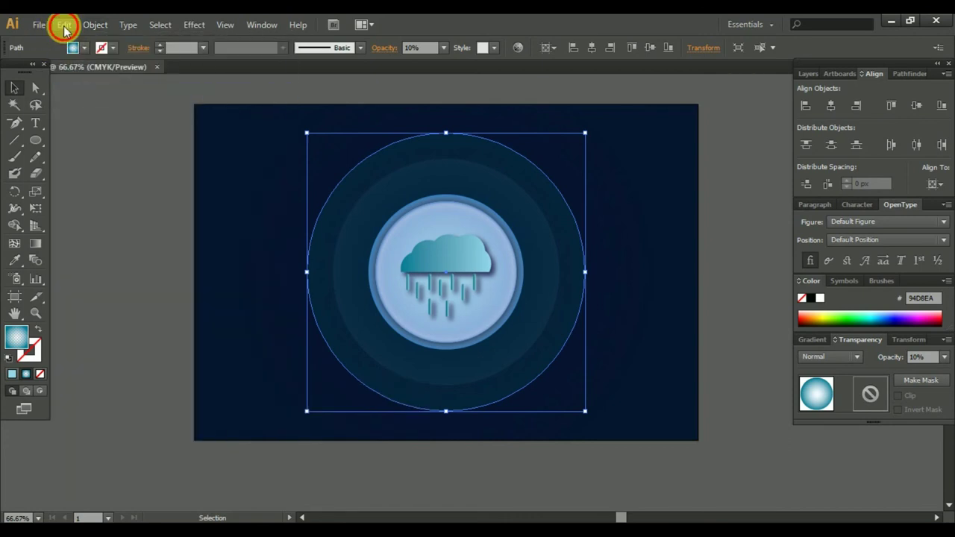
left_click(63, 25)
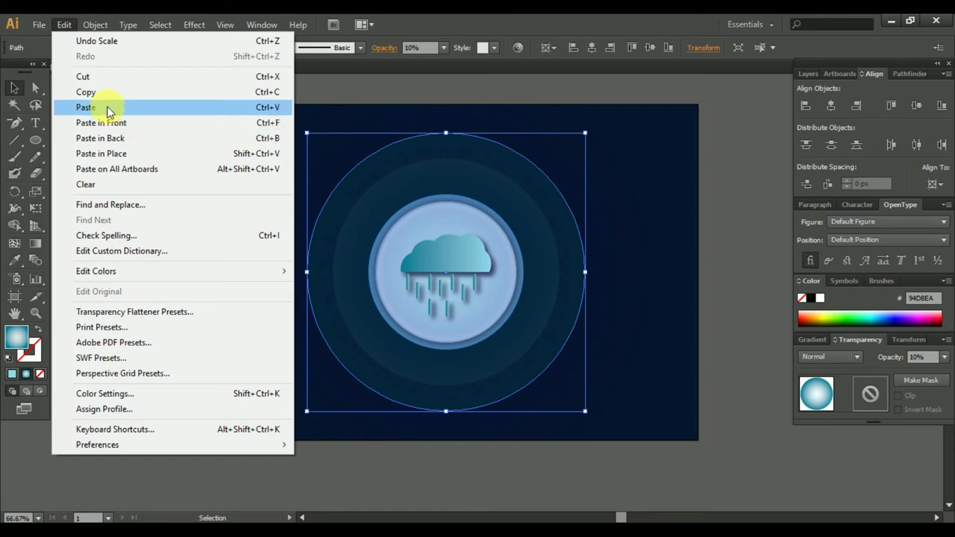
left_click(112, 109)
left_click(659, 47)
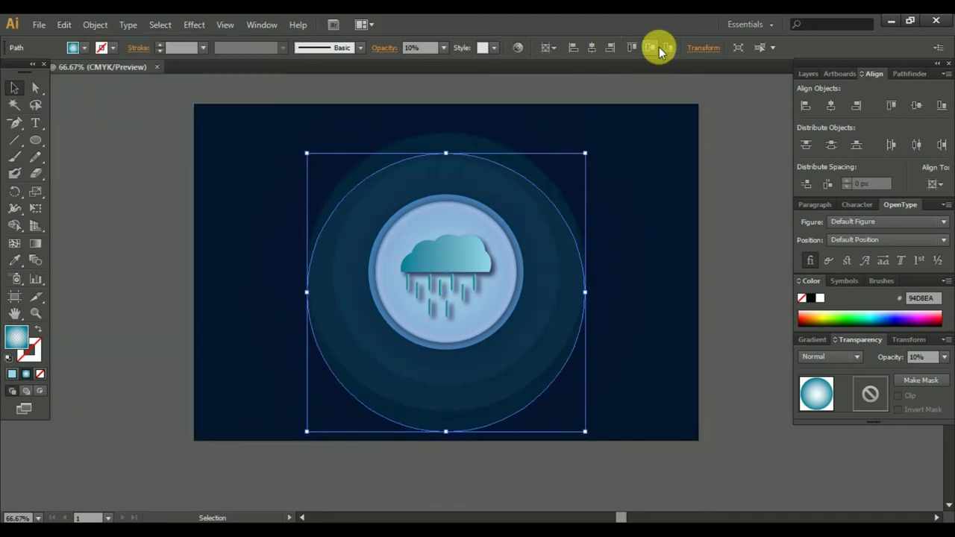
left_click(648, 47)
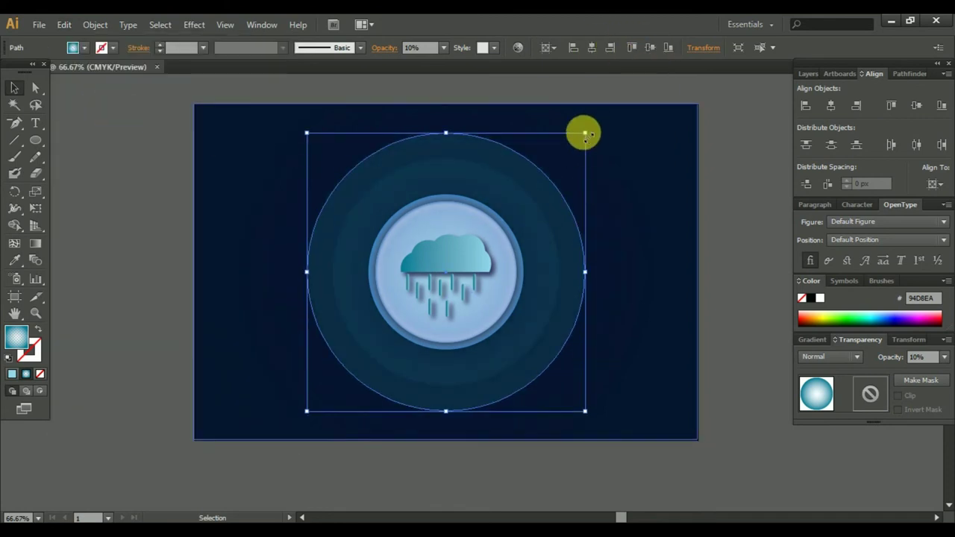
Step: Enlarge the new ring to about 692 px across as the outermost halo
left_click_drag(585, 135, 609, 109)
left_click_drag(611, 107, 608, 102)
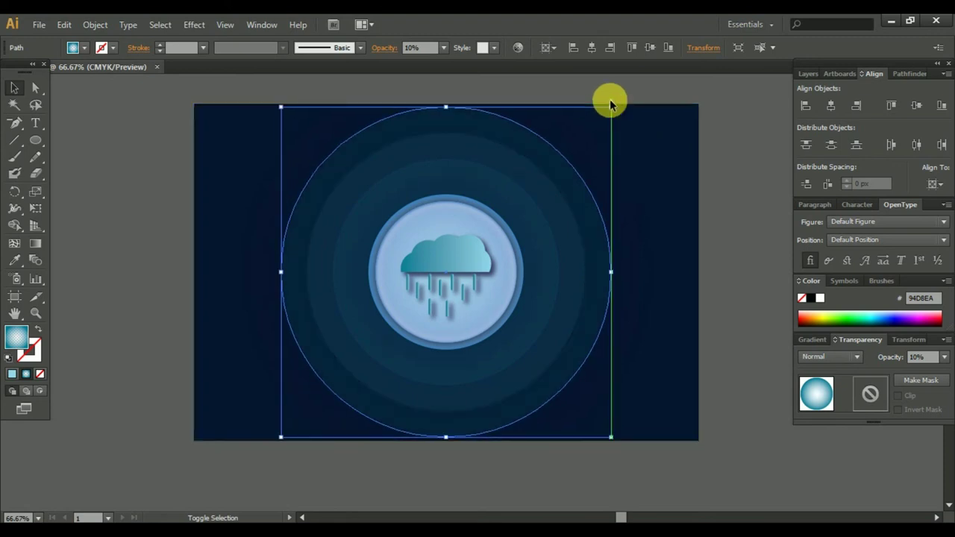
left_click(717, 219)
left_click(513, 269)
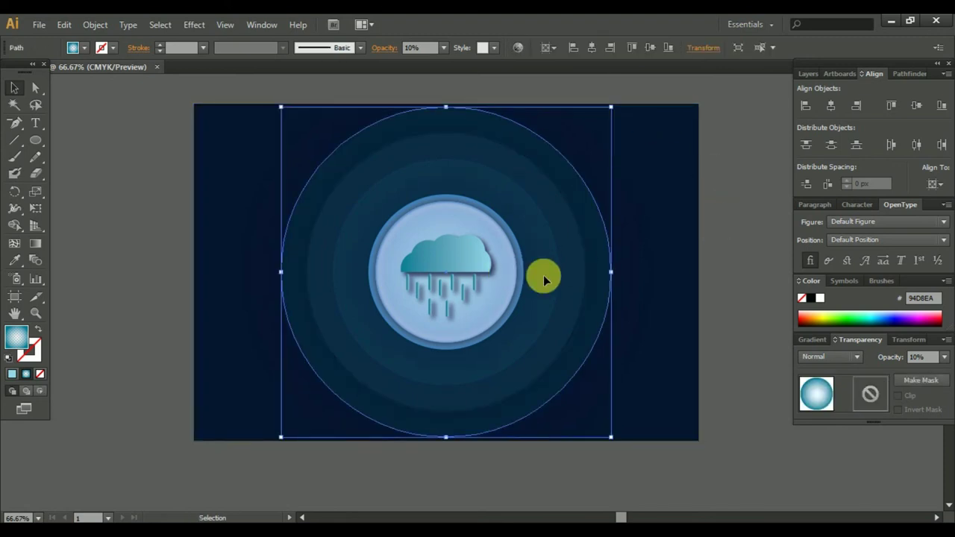
Step: Send the largest, middle and innermost glow rings to the back in turn
left_click(656, 276)
right_click(659, 266)
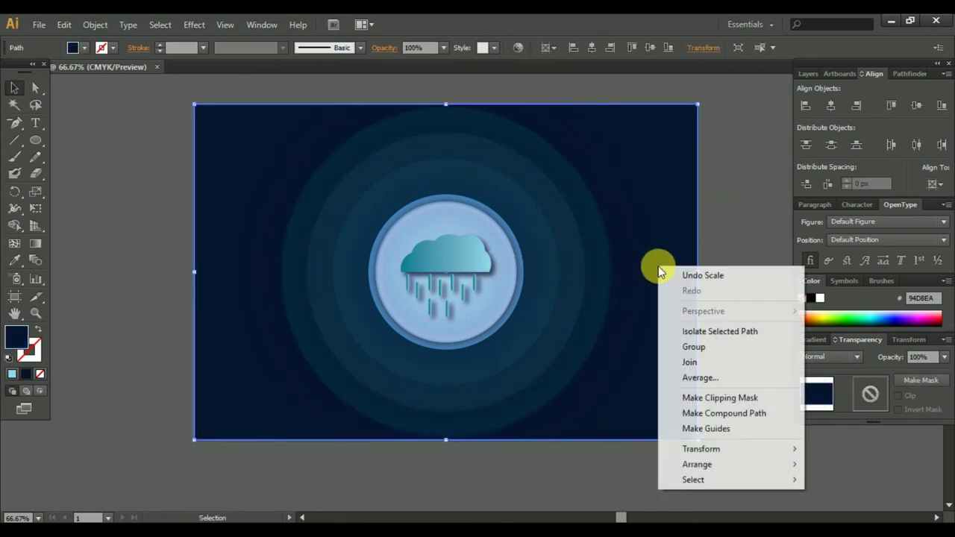
left_click(560, 282)
left_click(491, 295)
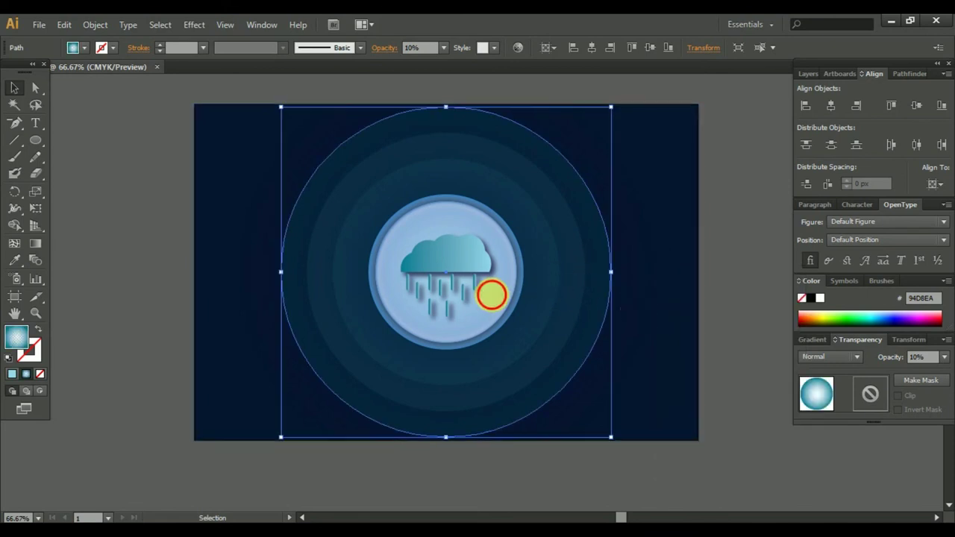
right_click(598, 253)
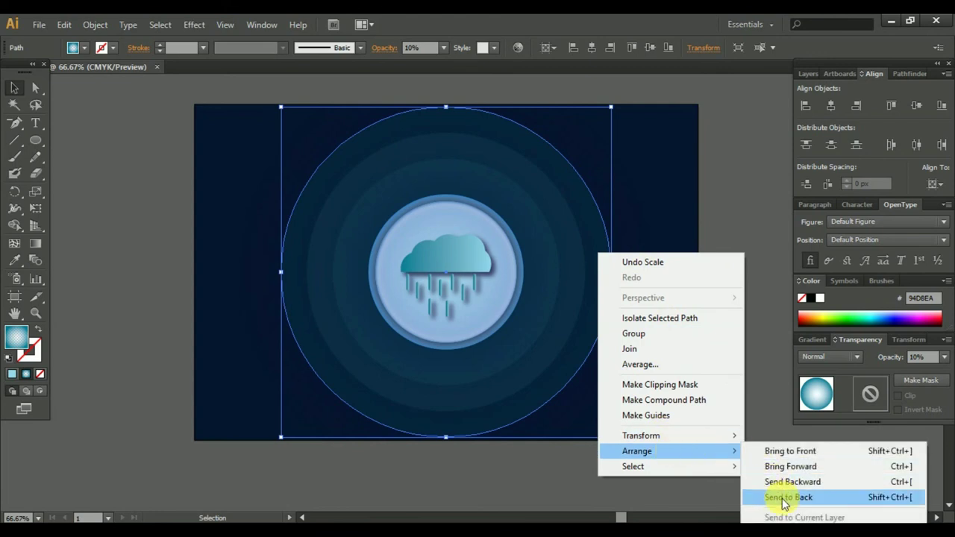
left_click(782, 501)
left_click(570, 280)
right_click(571, 281)
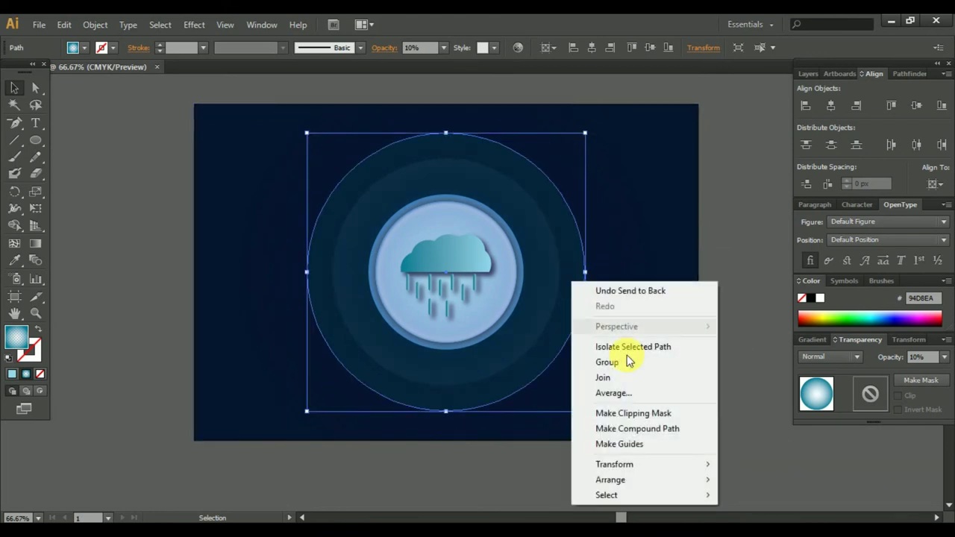
left_click(728, 458)
left_click(537, 300)
right_click(537, 299)
mouse_move(611, 480)
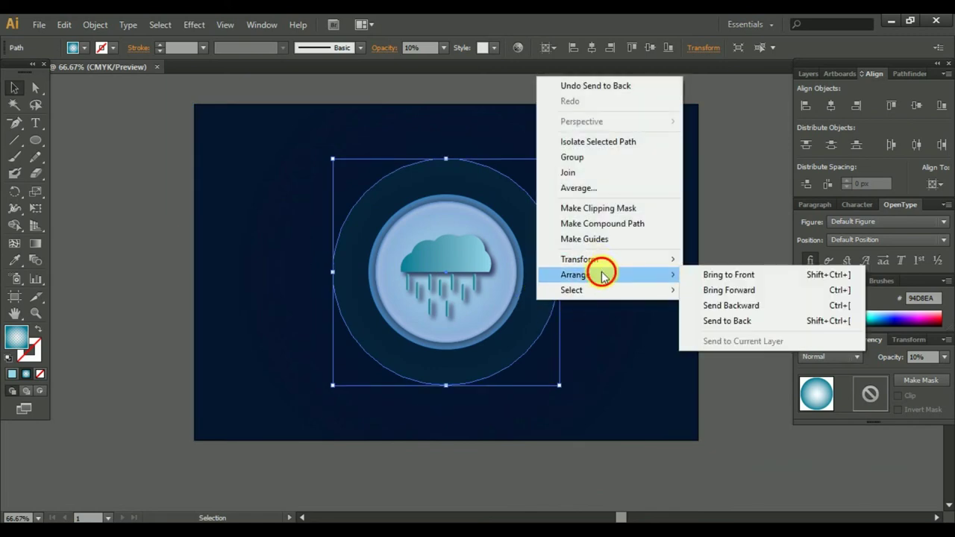
left_click(728, 321)
Step: Send the navy background rectangle to the back behind all three rings
left_click(650, 292)
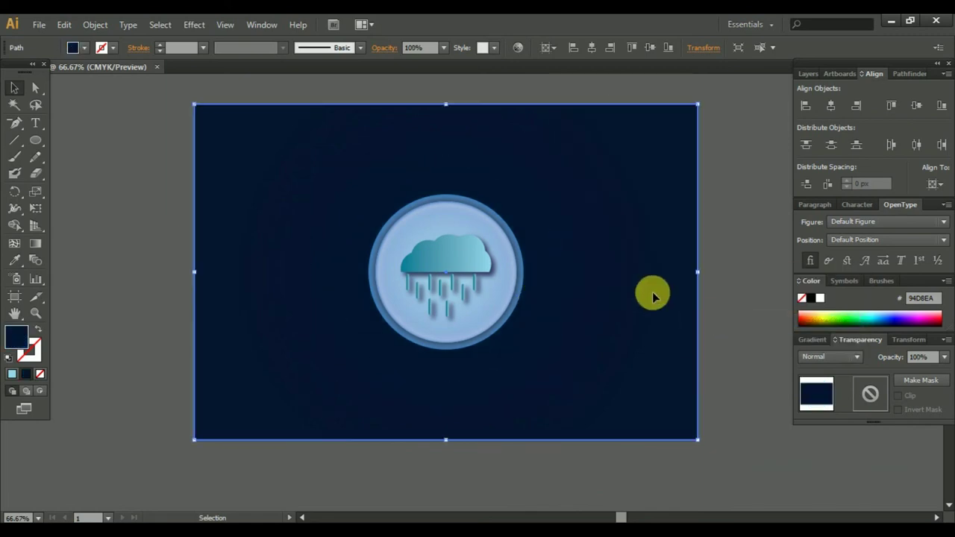
right_click(653, 297)
mouse_move(691, 491)
left_click(602, 471)
left_click(437, 302)
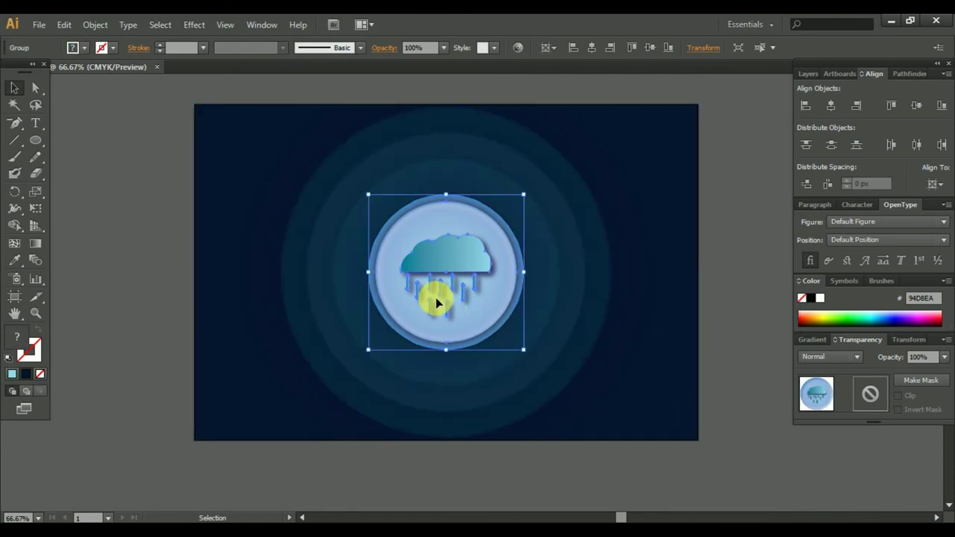
left_click(730, 289)
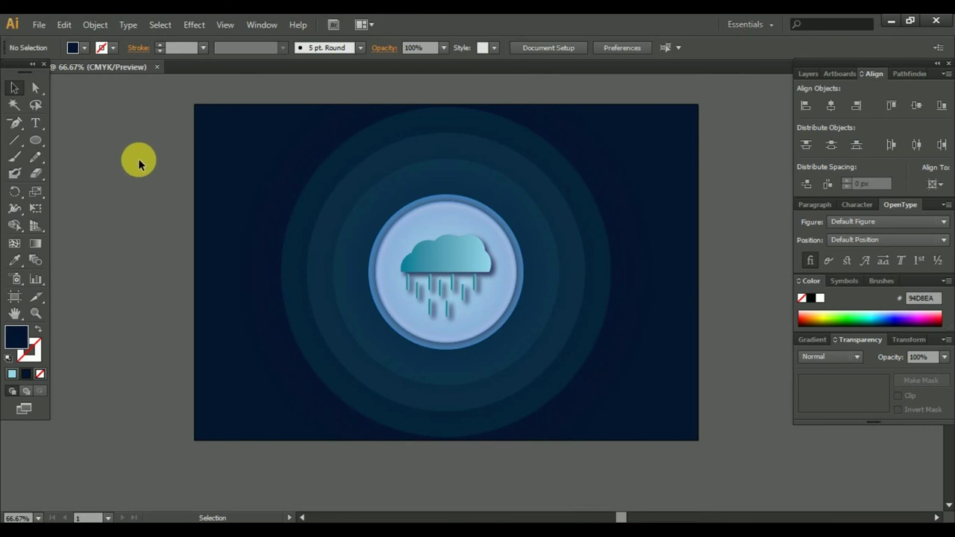
left_click_drag(409, 302, 640, 431)
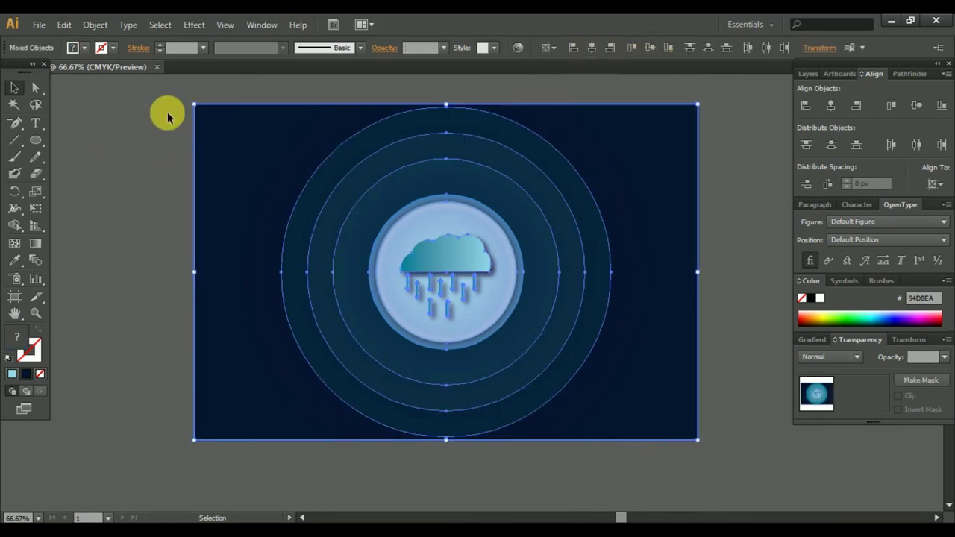
left_click(124, 210)
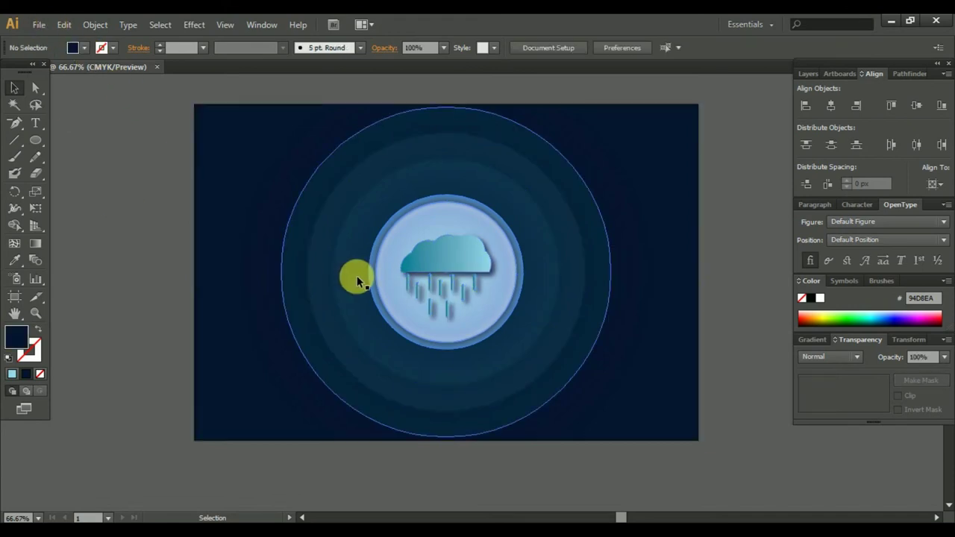
scroll(358, 275, "up", 3)
scroll(372, 275, "down", 5)
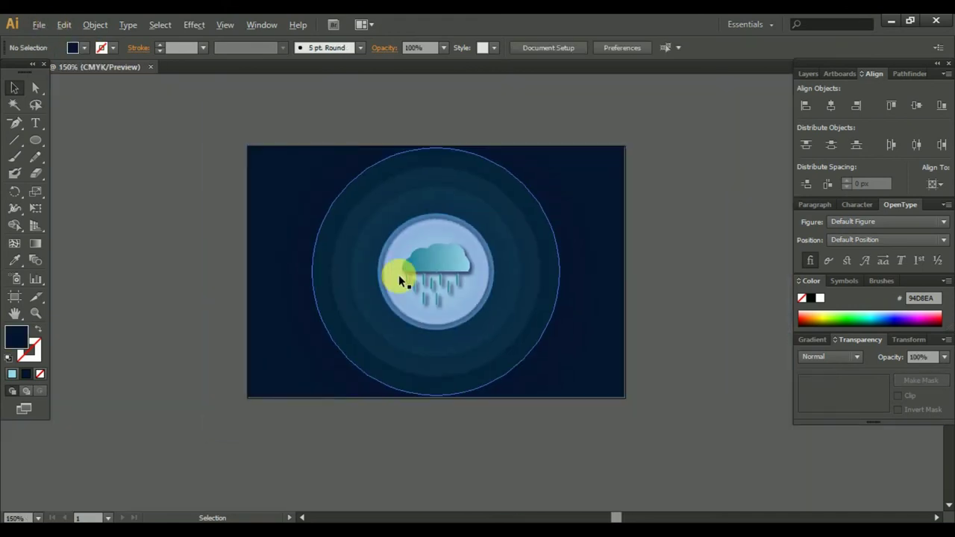
scroll(399, 274, "up", 5)
left_click_drag(468, 266, 369, 281)
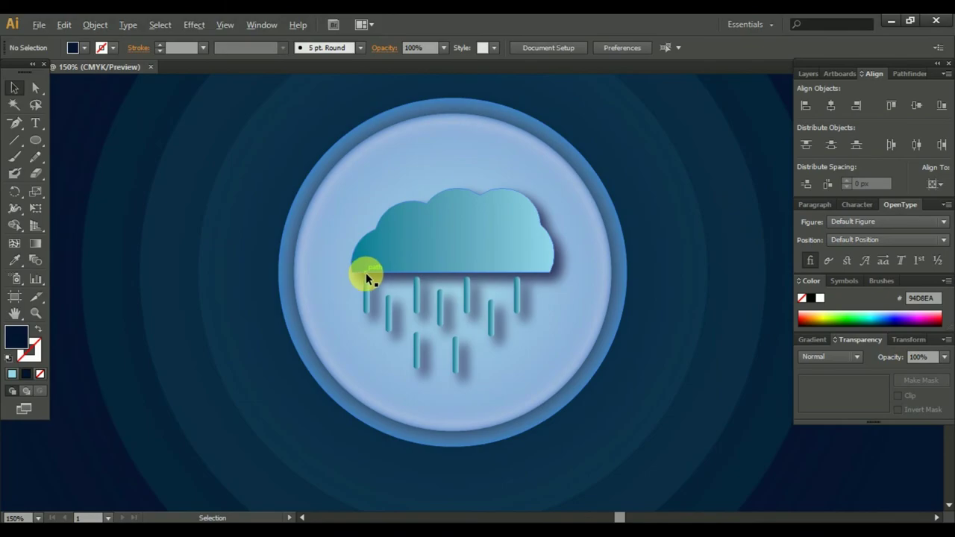